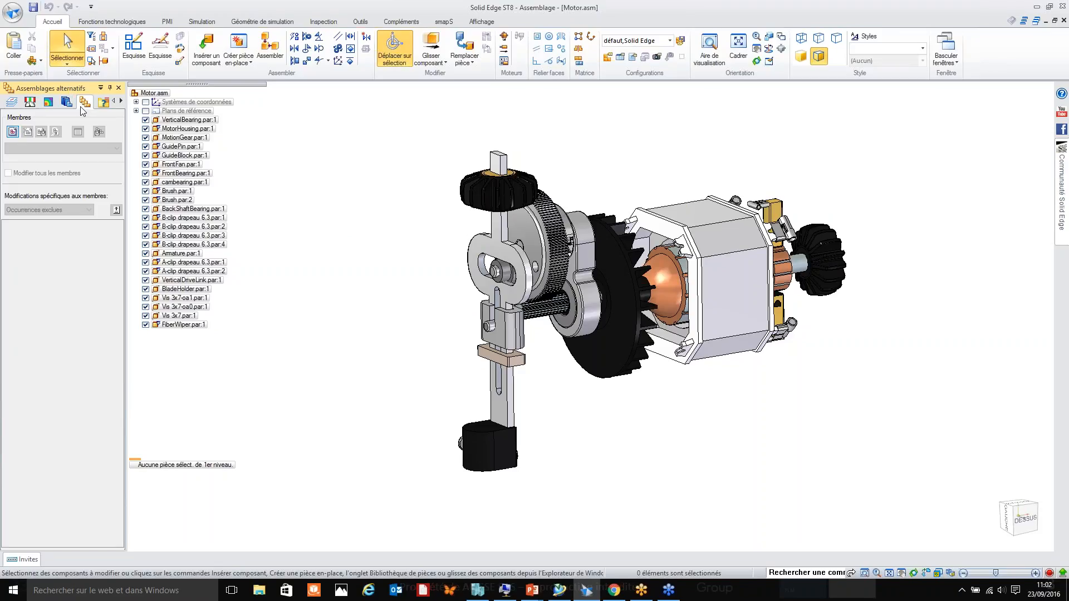
Step: Convert the motor assembly into a family of assemblies with current member Intermediaire and new member Haute
{"action": "left_click", "coordinate": [13, 132]}
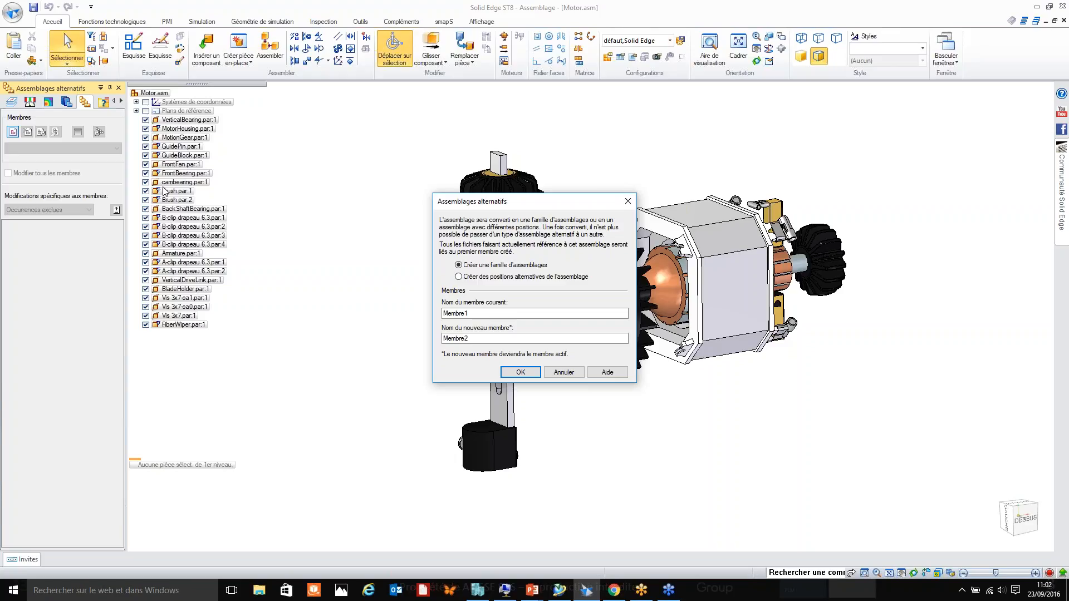
{"action": "key", "text": "Tab"}
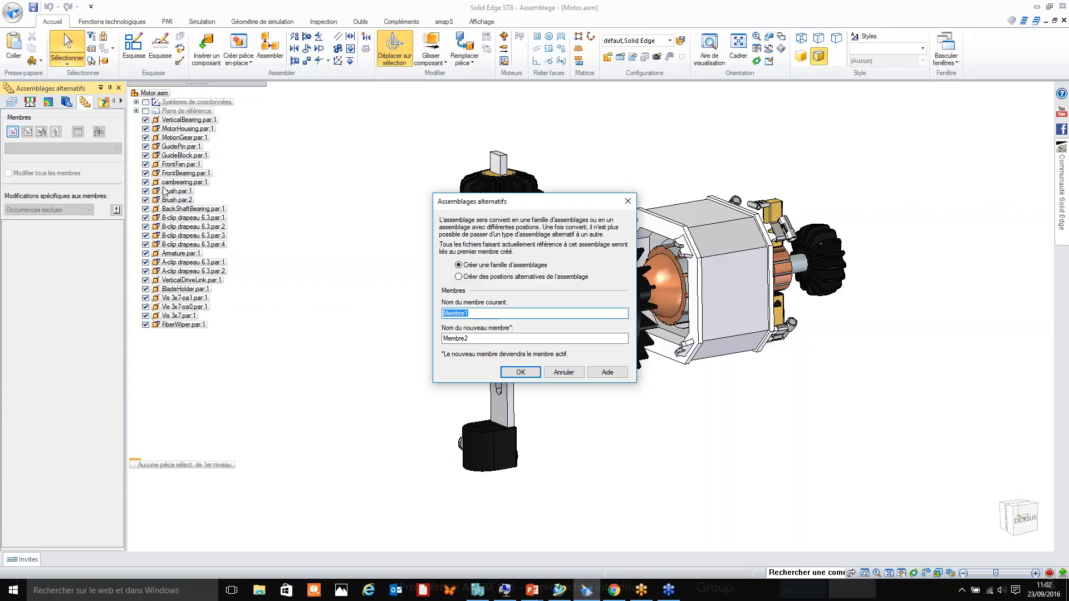
{"action": "type", "text": "Intermediaire"}
{"action": "key", "text": "Tab"}
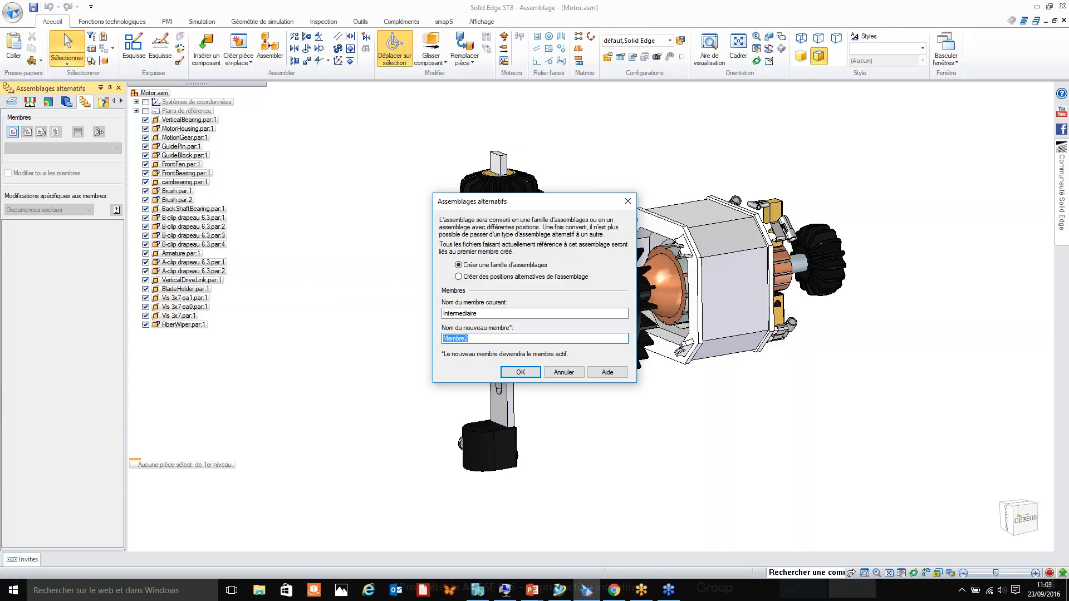
{"action": "type", "text": "Haute"}
{"action": "left_click", "coordinate": [520, 372]}
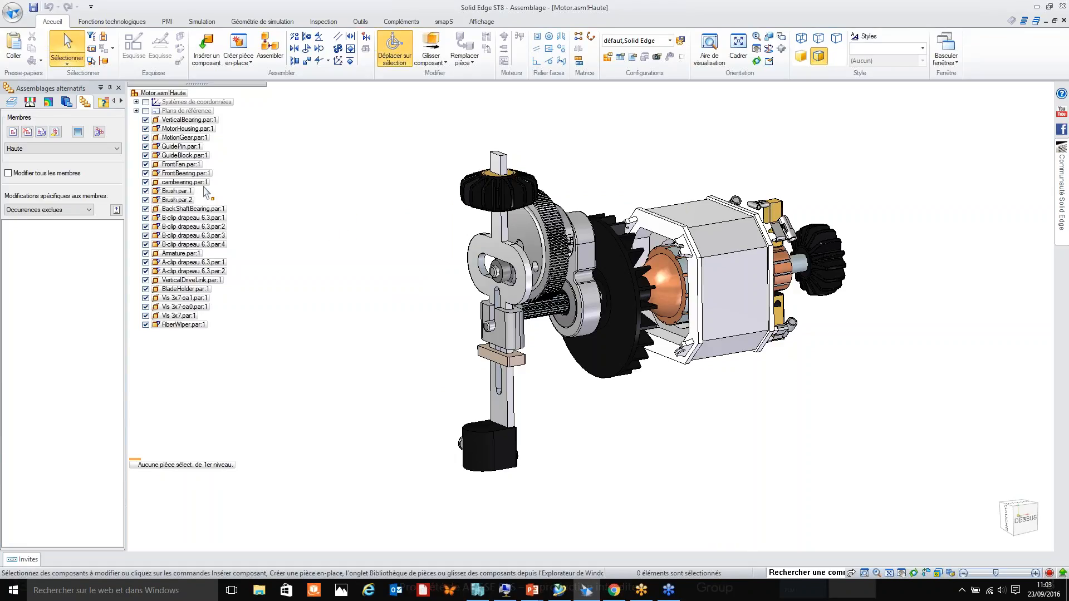
Step: In the Haute member, slide the VerticalDriveLink part up to its raised position using the drag component command
{"action": "left_click", "coordinate": [67, 150]}
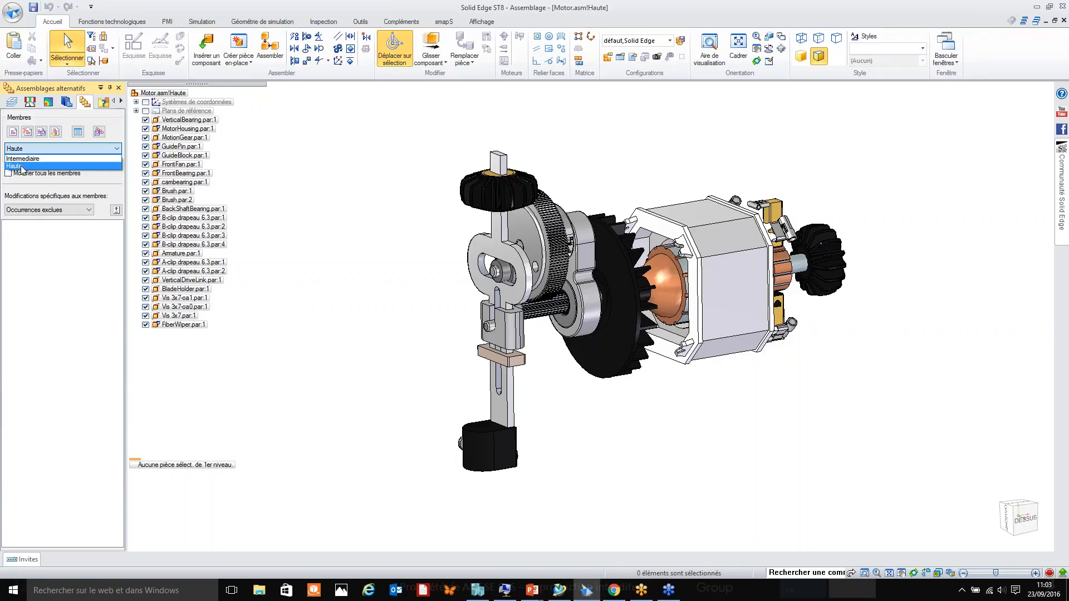
{"action": "left_click", "coordinate": [279, 159]}
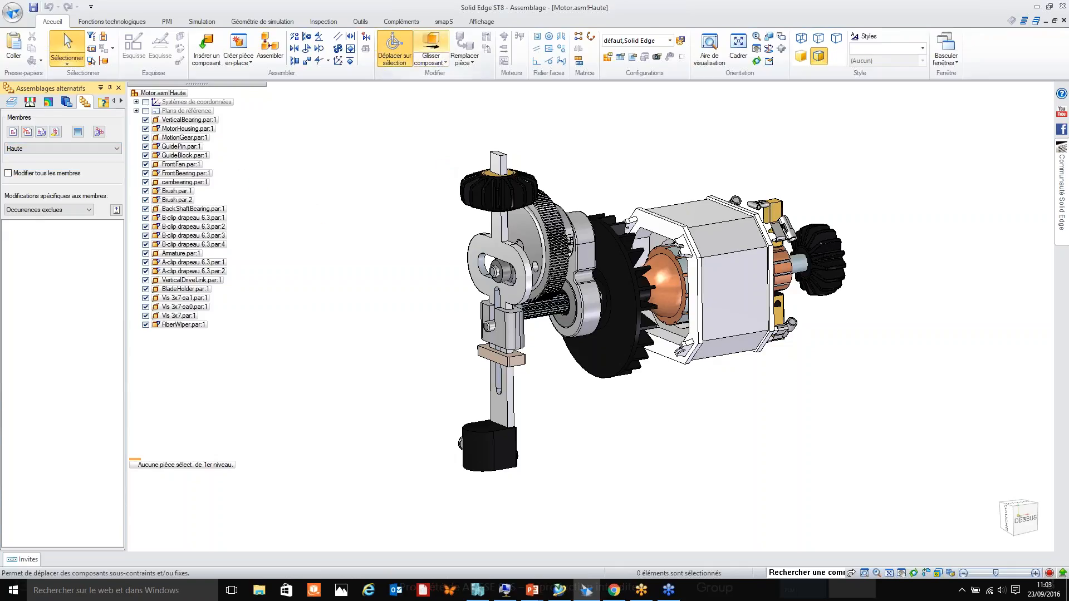
{"action": "left_click", "coordinate": [430, 47]}
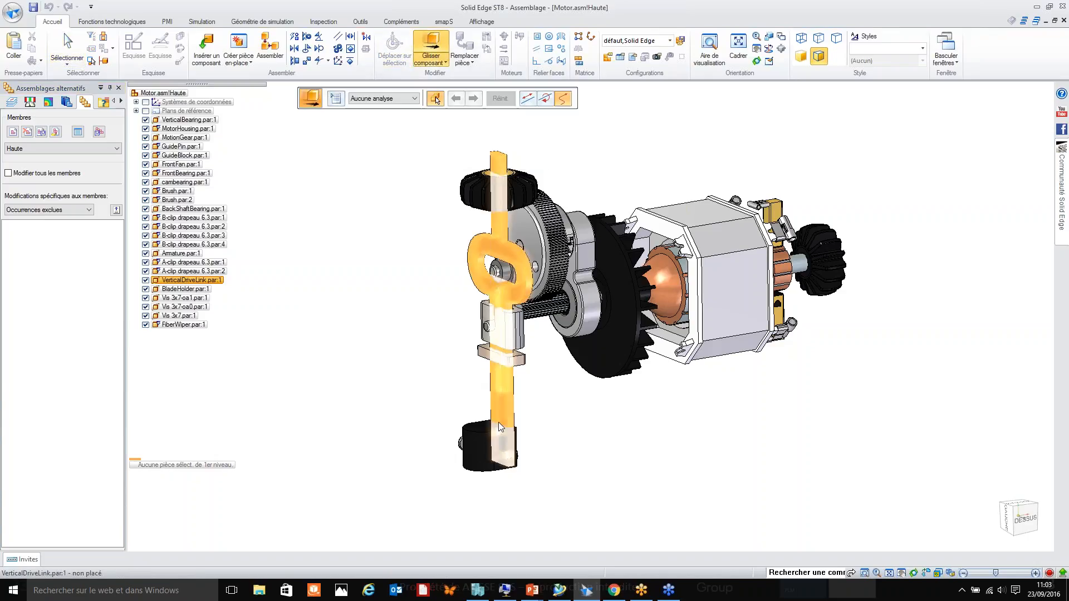
{"action": "left_click_drag", "start_coordinate": [500, 415], "coordinate": [502, 374]}
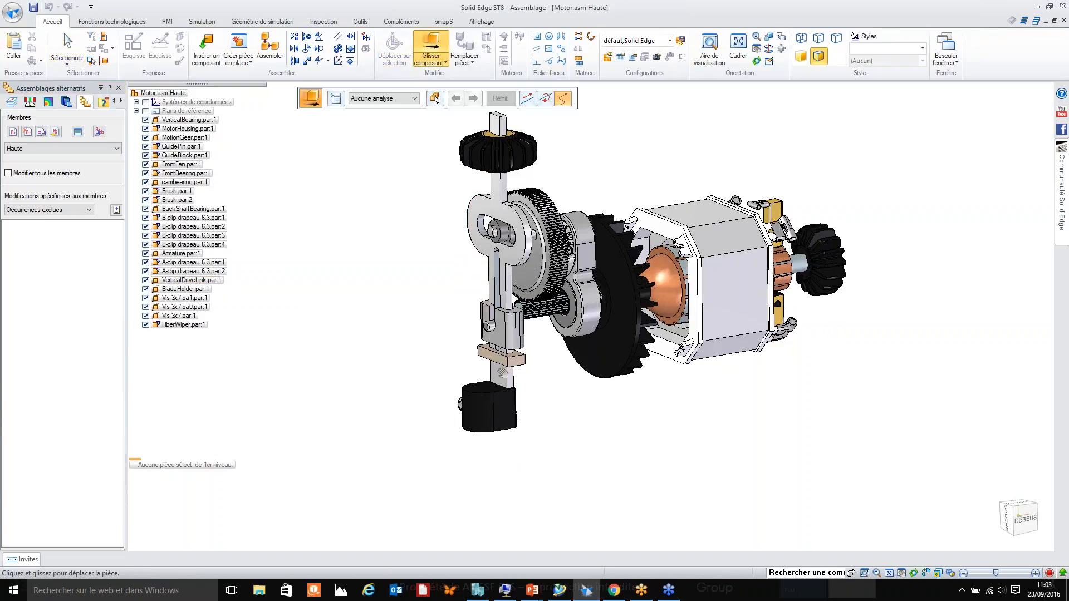
{"action": "left_click", "coordinate": [435, 99]}
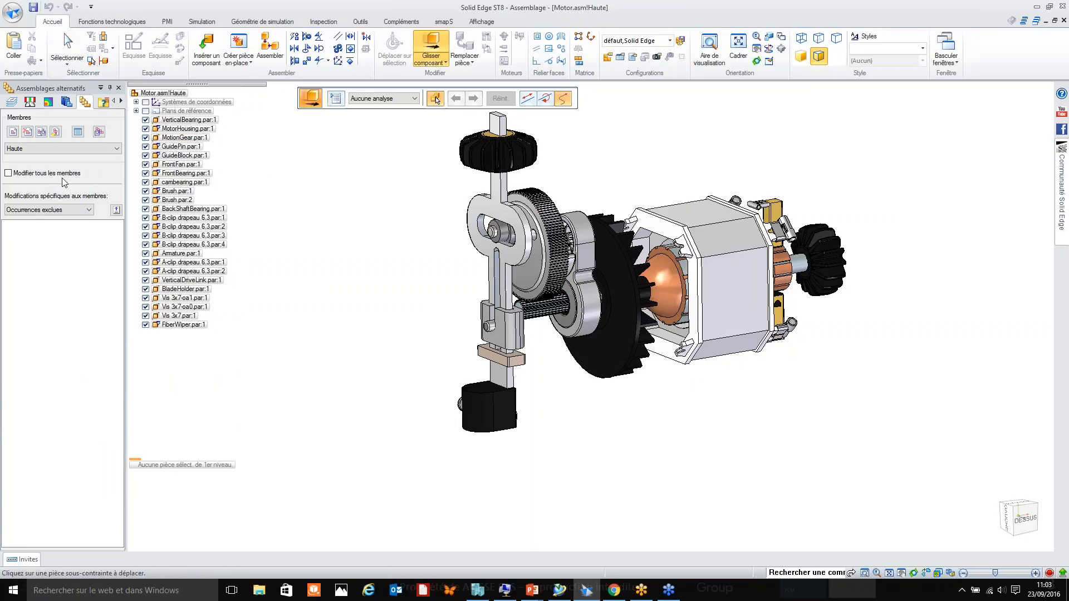
Step: Add a new member named Basse to the motor assembly
{"action": "left_click", "coordinate": [12, 132]}
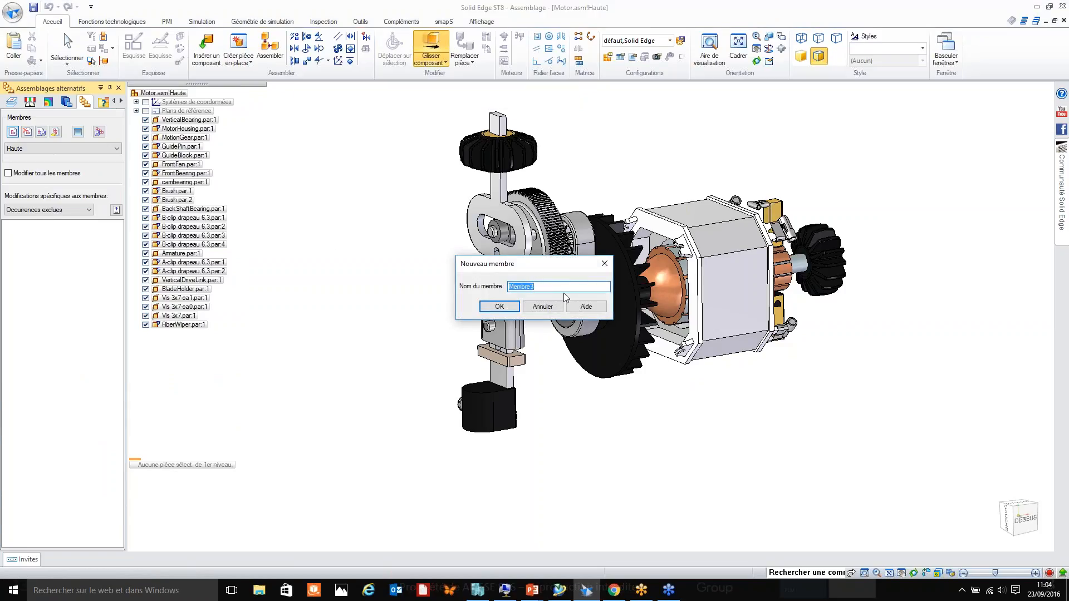
{"action": "type", "text": "Basse"}
{"action": "key", "text": "Return"}
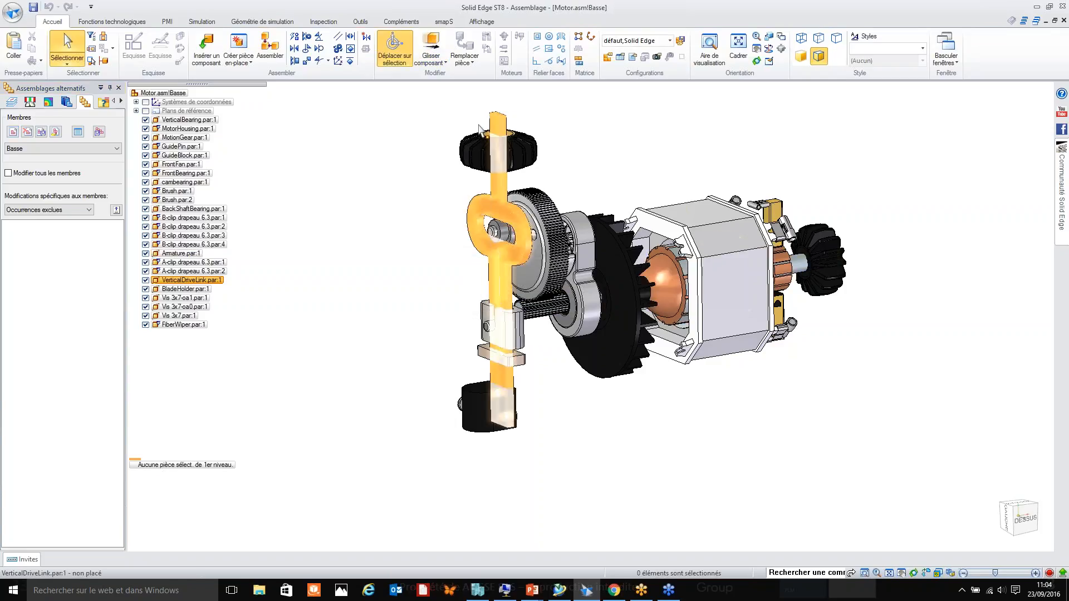
Step: In the Basse member, rotate the motion gear with the drag component command to lower the drive link and blade holder
{"action": "left_click", "coordinate": [431, 49]}
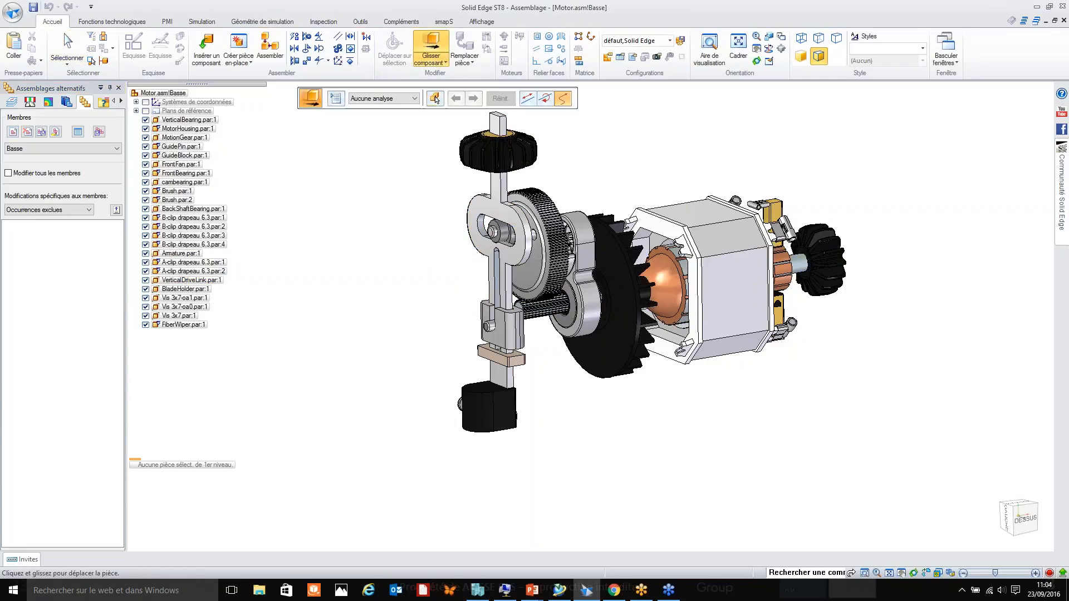
{"action": "left_click_drag", "start_coordinate": [547, 264], "coordinate": [455, 226]}
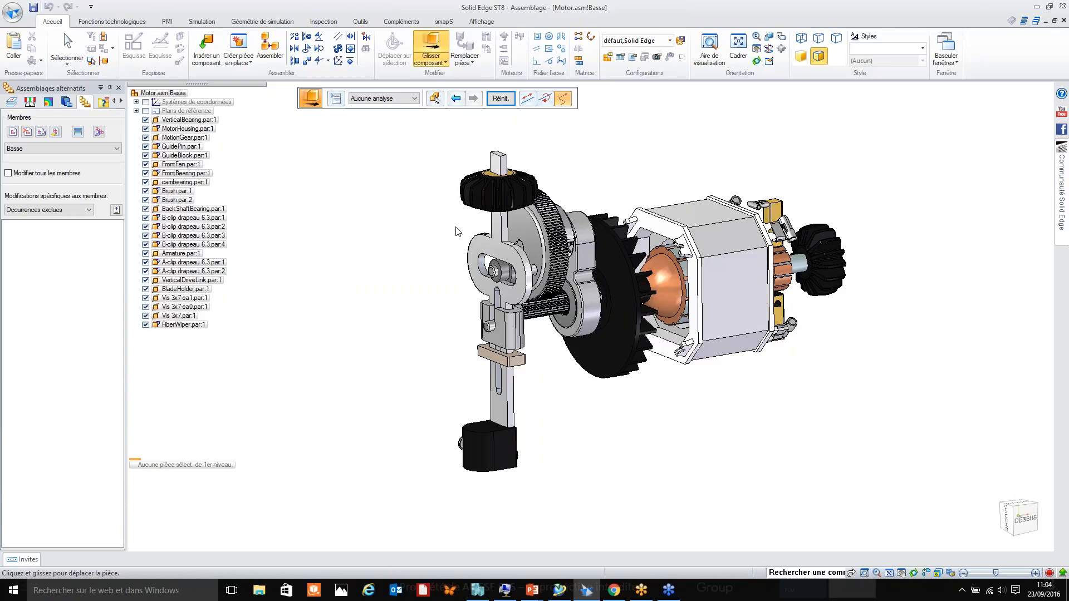
{"action": "left_click", "coordinate": [66, 45]}
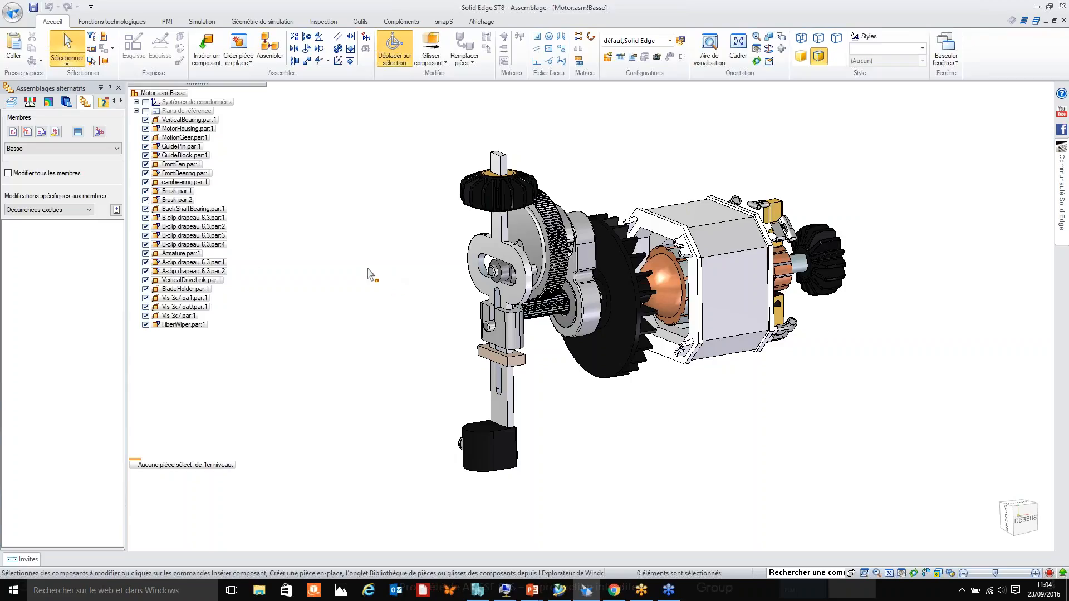
Step: Switch through the Intermediaire, Haute and Basse members to compare the drive link's position in each
{"action": "left_click", "coordinate": [46, 149]}
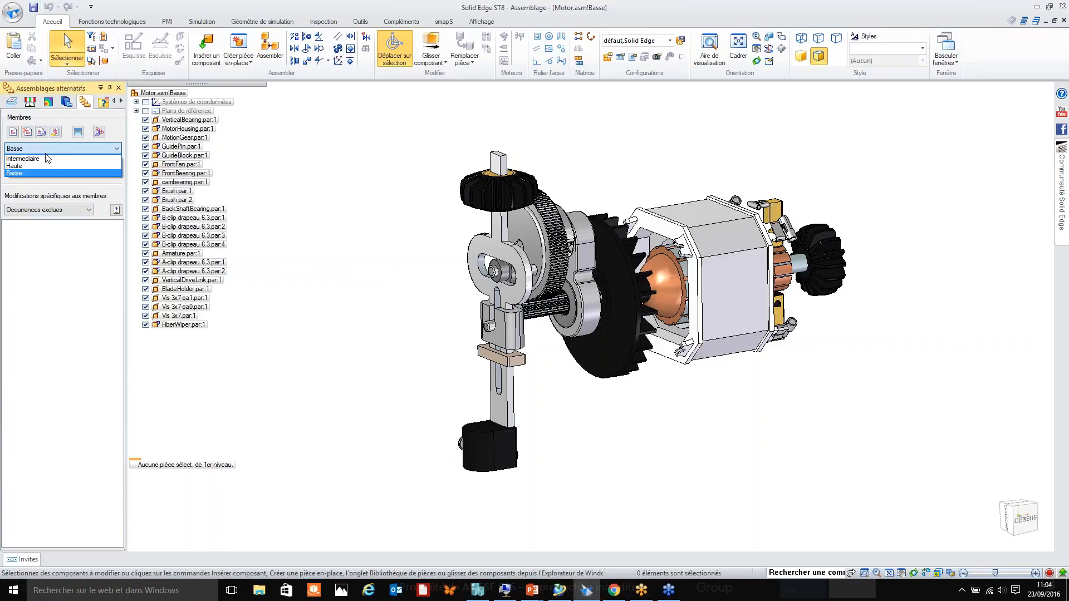
{"action": "left_click", "coordinate": [41, 160]}
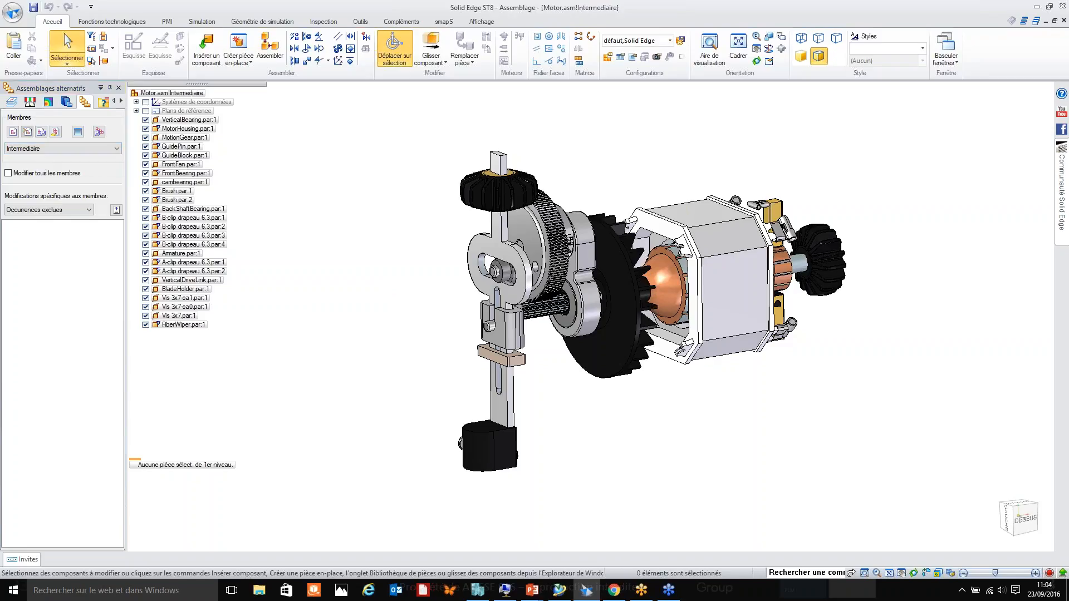
{"action": "scroll", "coordinate": [45, 152], "scroll_direction": "down", "scroll_amount": 1}
{"action": "scroll", "coordinate": [46, 154], "scroll_direction": "up", "scroll_amount": 1}
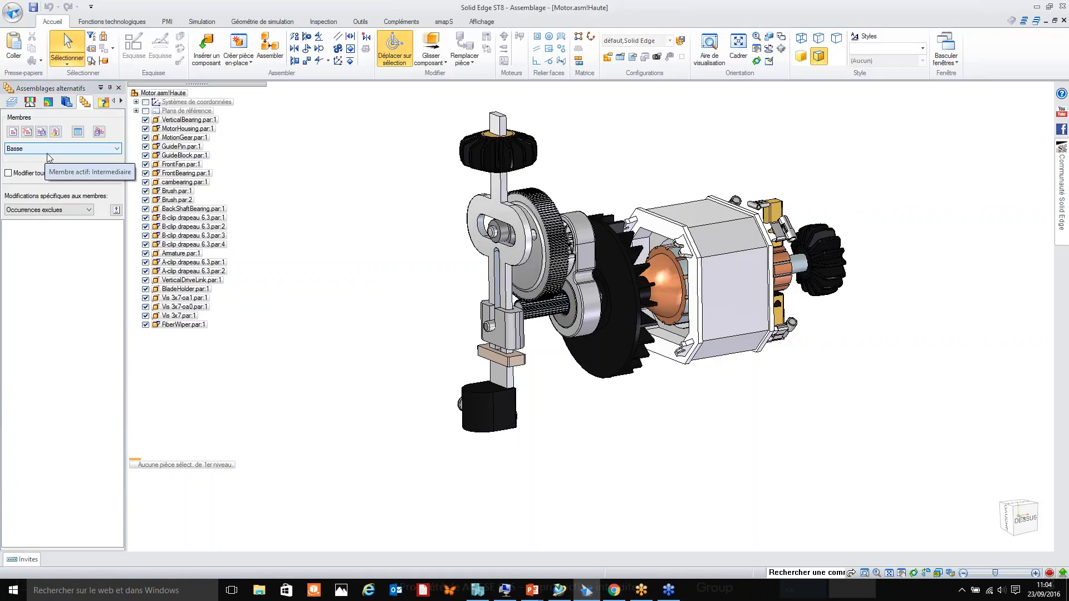
{"action": "scroll", "coordinate": [47, 154], "scroll_direction": "down", "scroll_amount": 1}
{"action": "scroll", "coordinate": [49, 156], "scroll_direction": "down", "scroll_amount": 1}
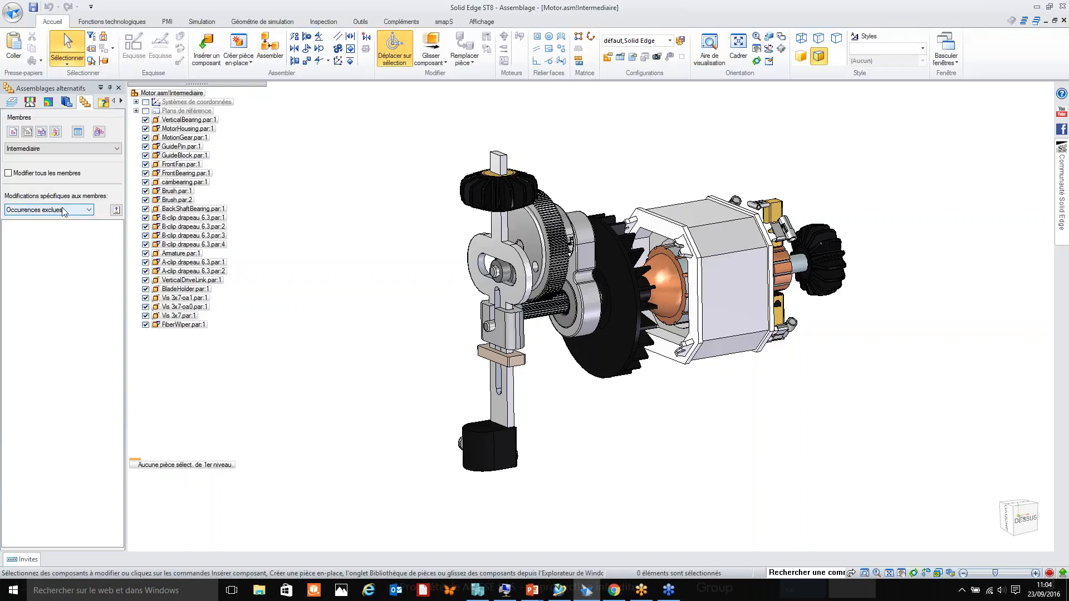
Step: Review the motor assembly's members again and look over the available types of member-specific modifications
{"action": "left_click", "coordinate": [62, 212]}
{"action": "left_click", "coordinate": [60, 213]}
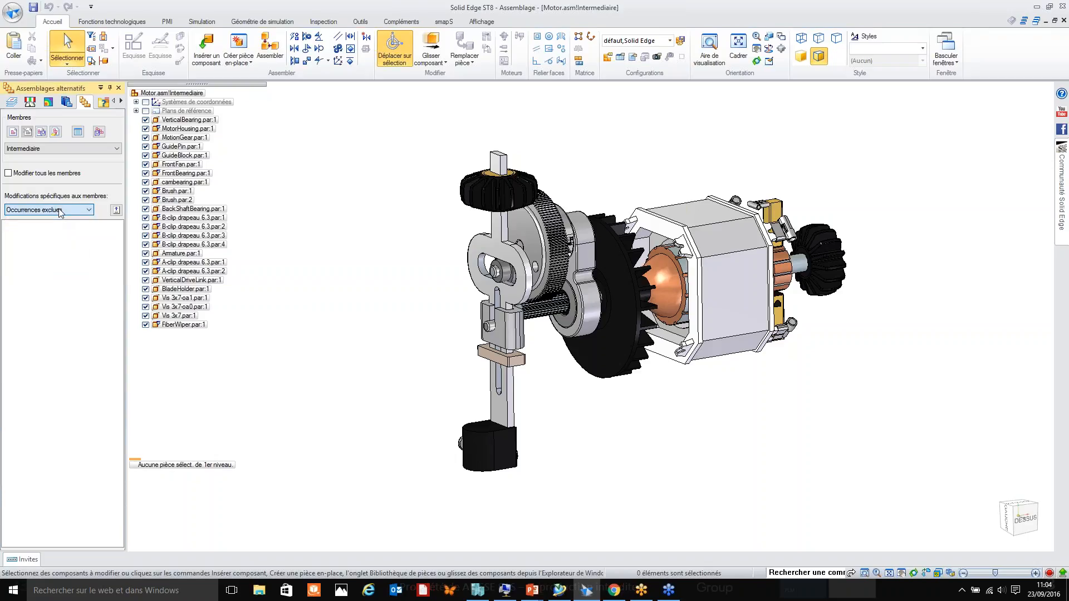
{"action": "left_click", "coordinate": [61, 149]}
{"action": "left_click", "coordinate": [62, 150]}
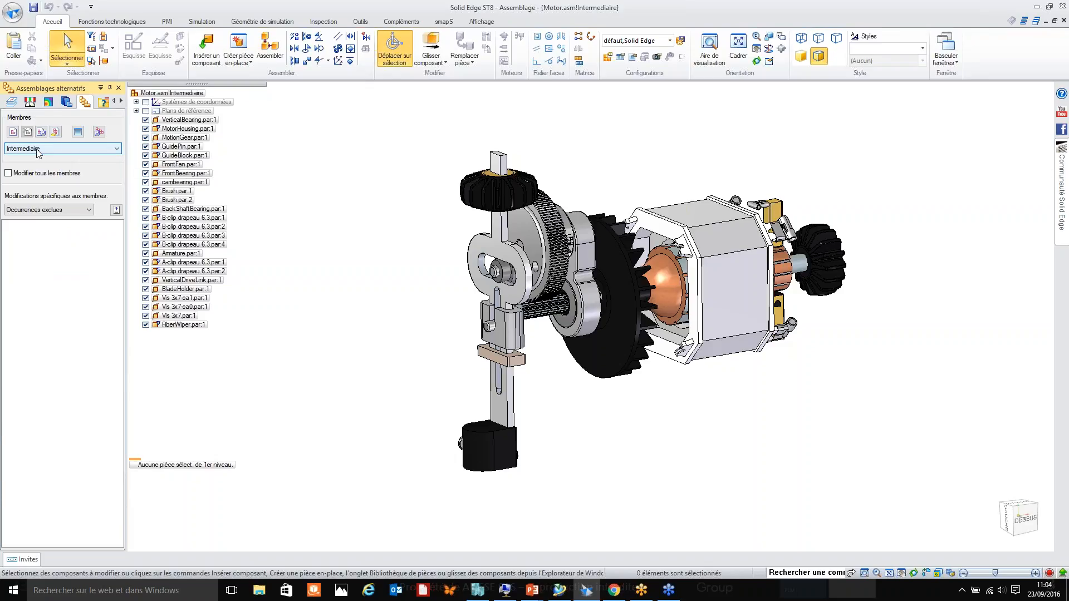
{"action": "left_click", "coordinate": [37, 150]}
{"action": "left_click", "coordinate": [38, 157]}
{"action": "left_click", "coordinate": [38, 151]}
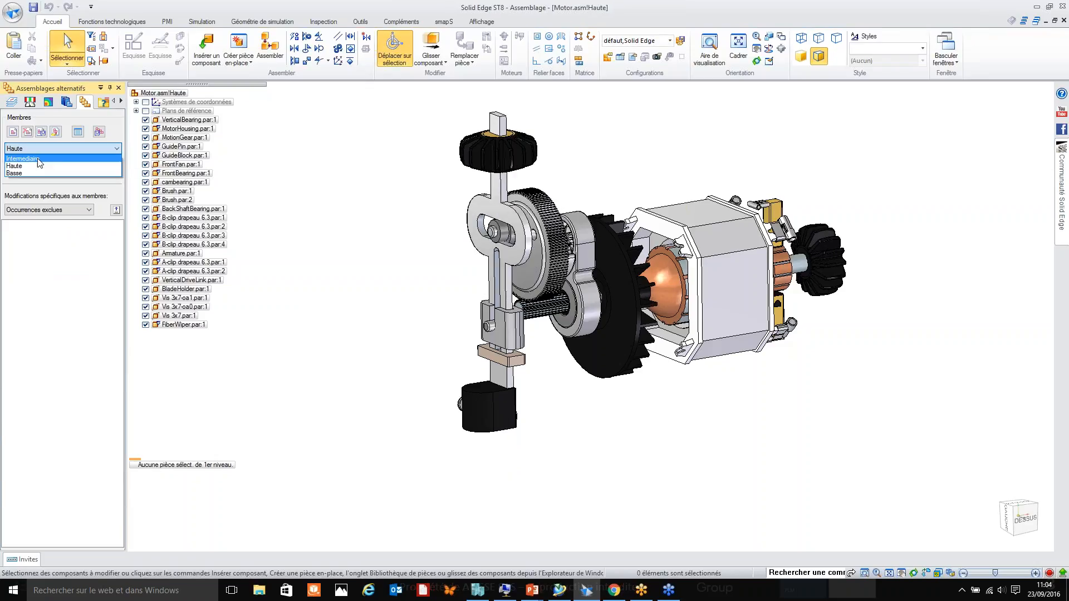
{"action": "left_click", "coordinate": [38, 159]}
{"action": "left_click", "coordinate": [38, 156]}
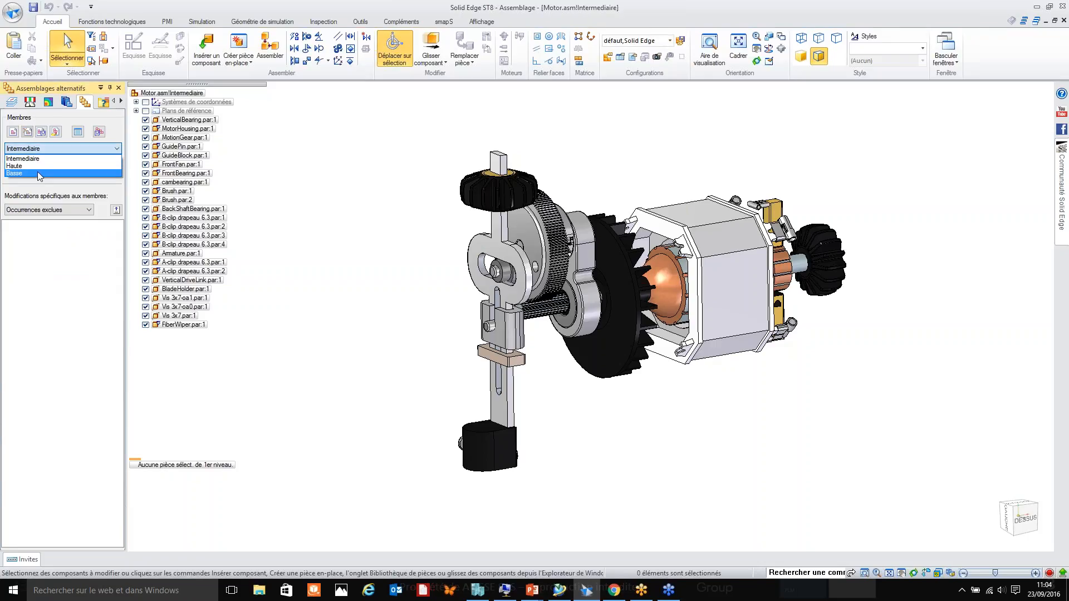
{"action": "left_click", "coordinate": [37, 173]}
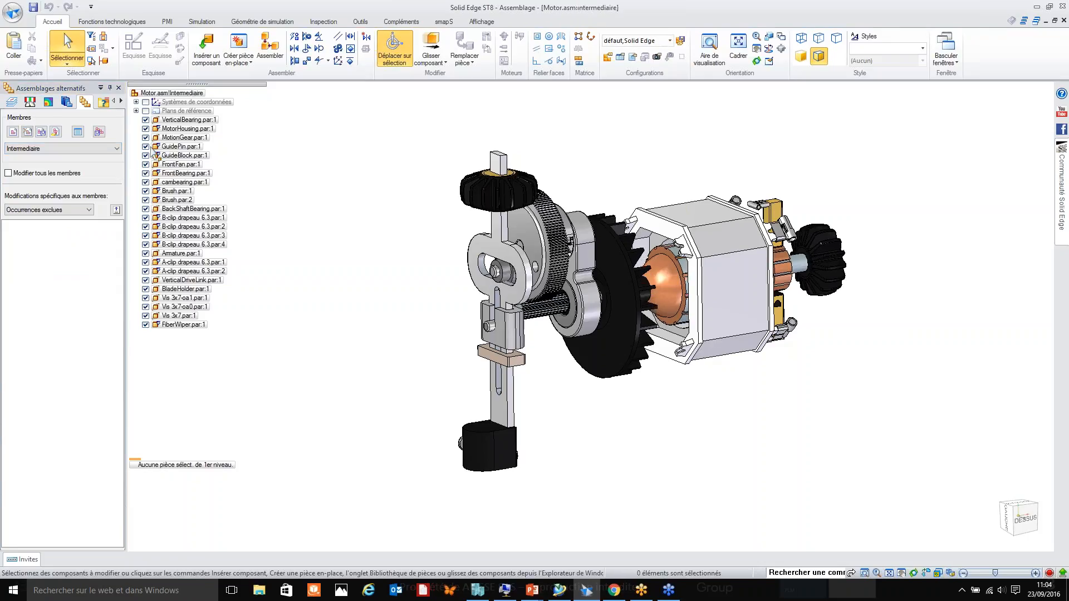
{"action": "left_click", "coordinate": [72, 210]}
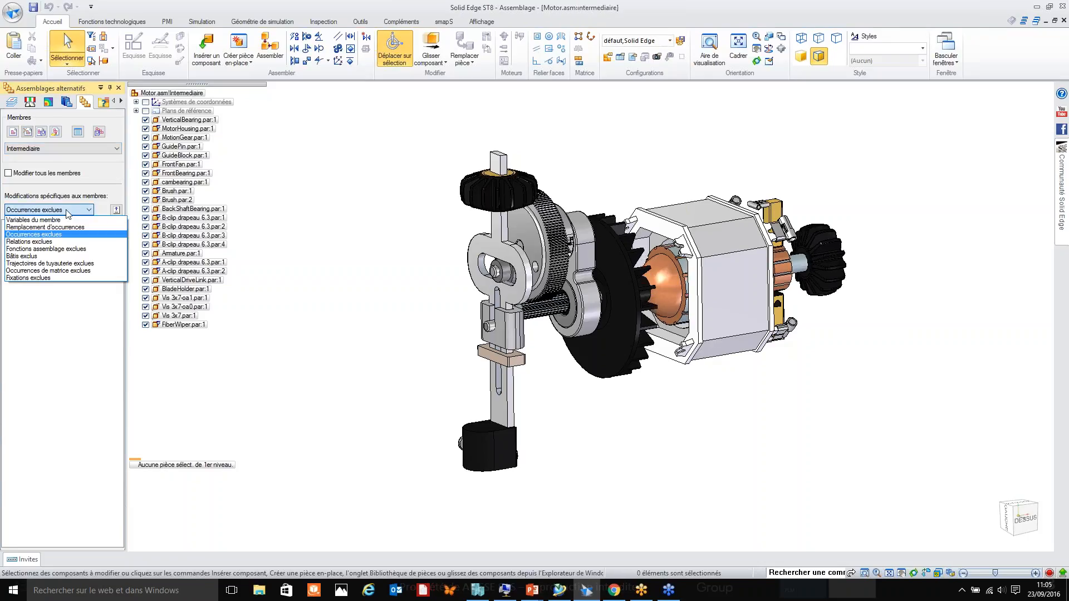
{"action": "left_click", "coordinate": [93, 184]}
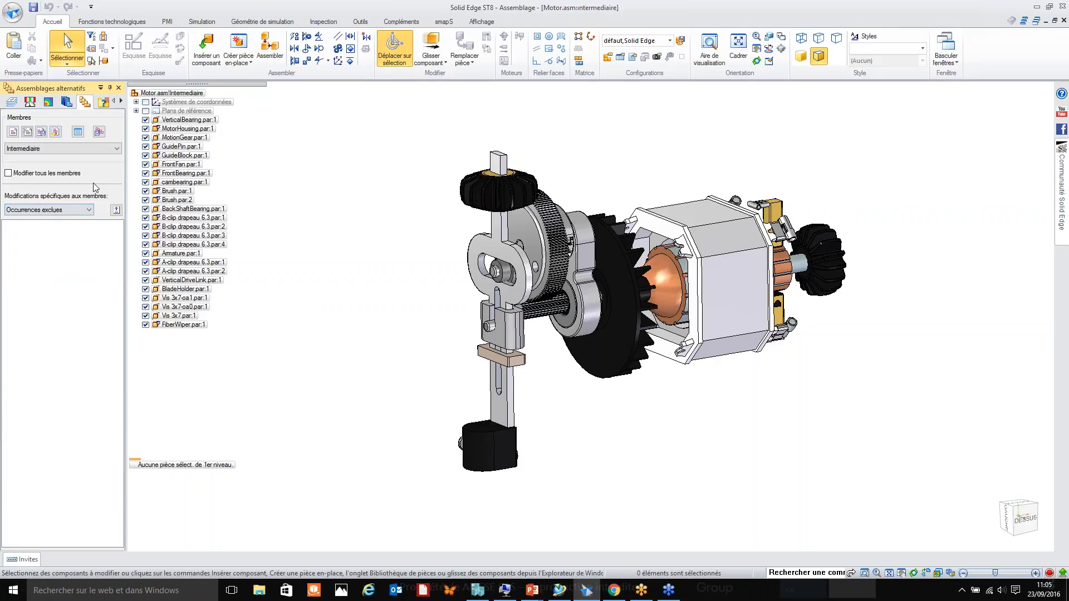
Step: Make Intermediaire the active member and save the motor assembly
{"action": "left_click", "coordinate": [70, 149]}
{"action": "left_click", "coordinate": [70, 162]}
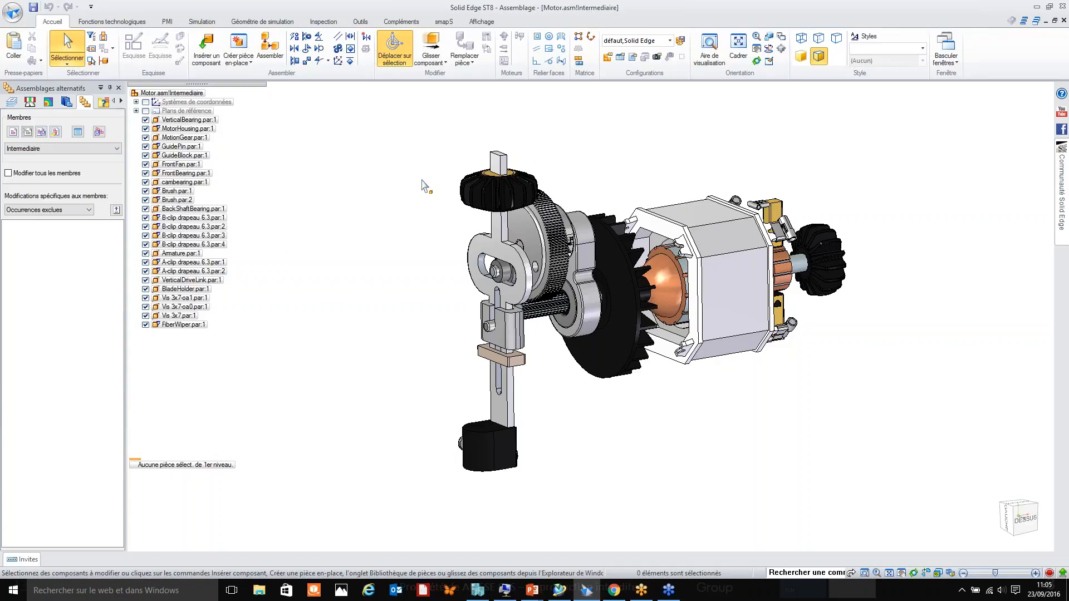
{"action": "middle_click_drag", "start_coordinate": [437, 178], "coordinate": [429, 177]}
{"action": "middle_click_drag", "start_coordinate": [428, 176], "coordinate": [433, 187]}
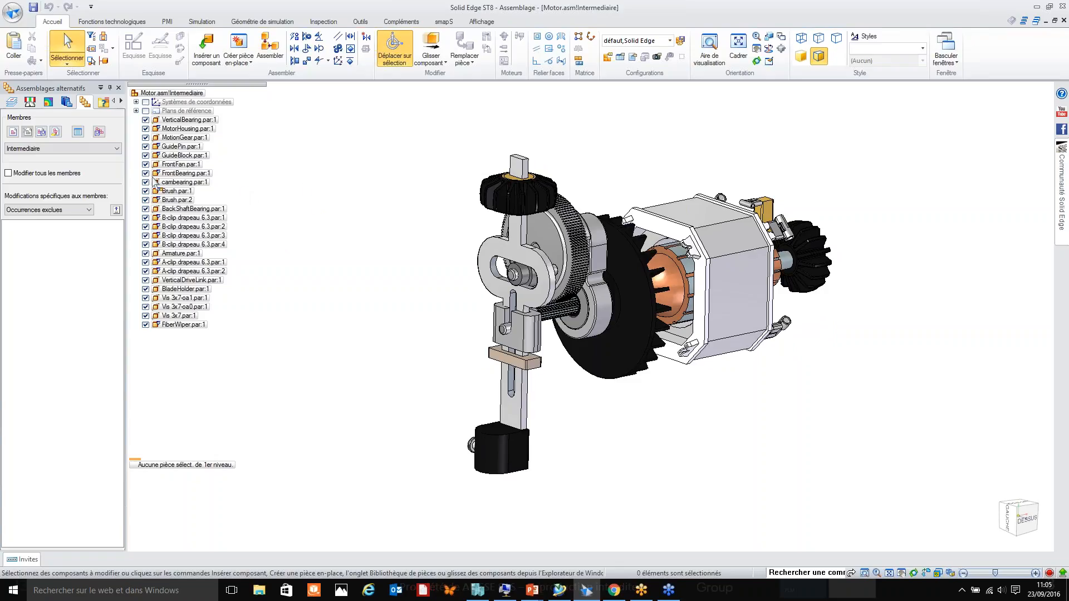
{"action": "left_click", "coordinate": [34, 11]}
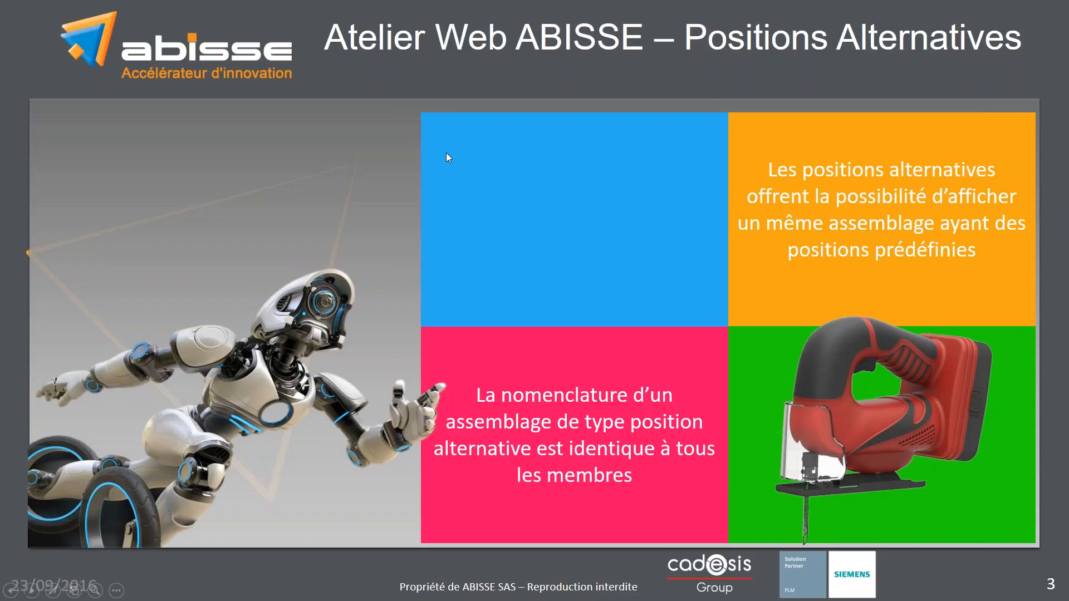
Step: Switch back from the slide show to Solid Edge and close the motor assembly
{"action": "left_click", "coordinate": [462, 158]}
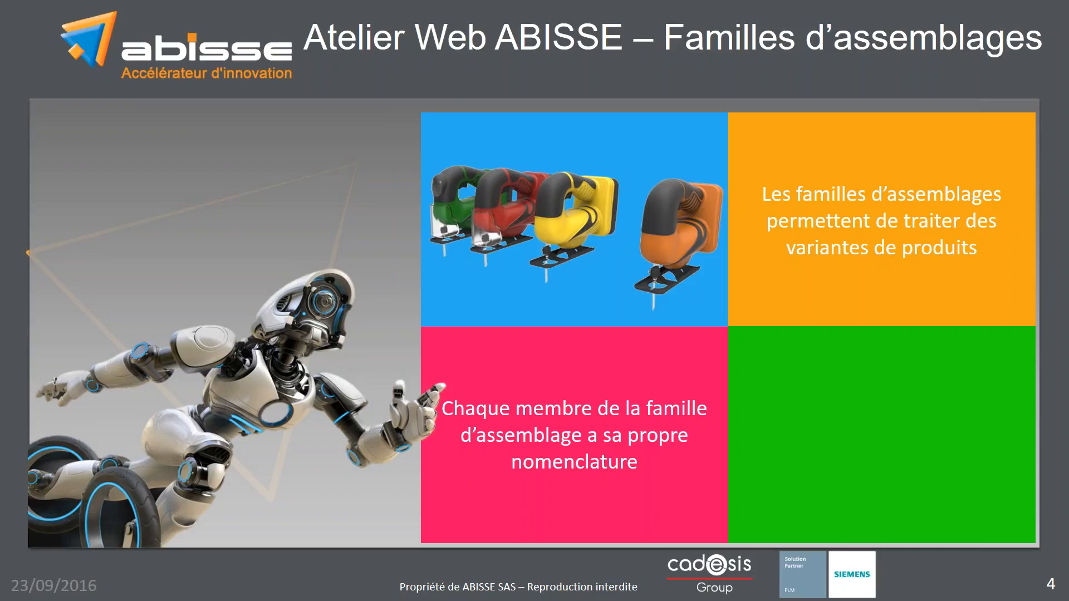
{"action": "key", "text": "alt+Tab"}
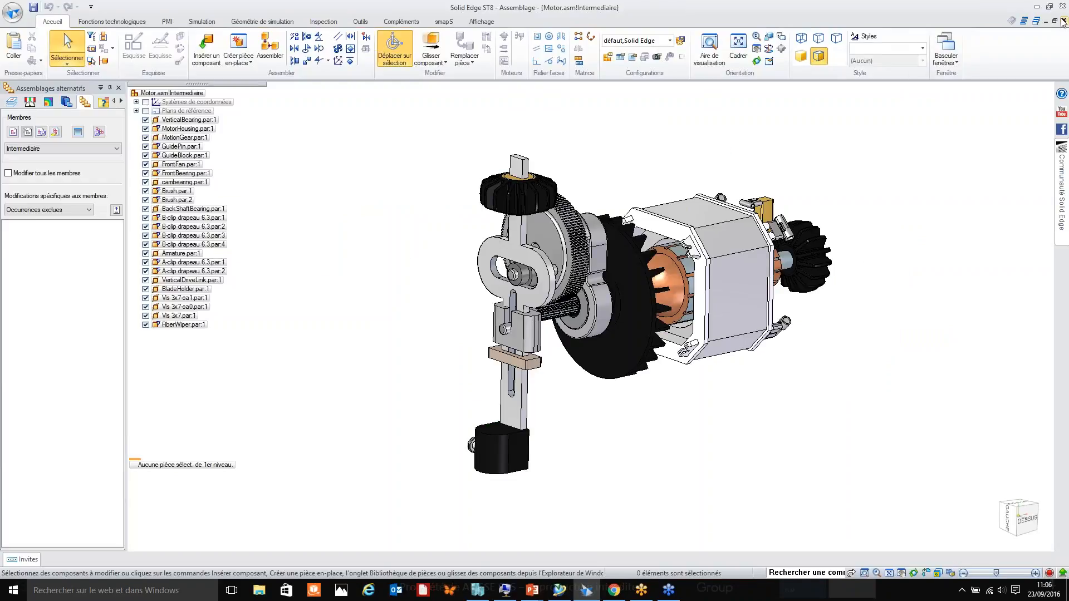
{"action": "left_click", "coordinate": [1064, 21]}
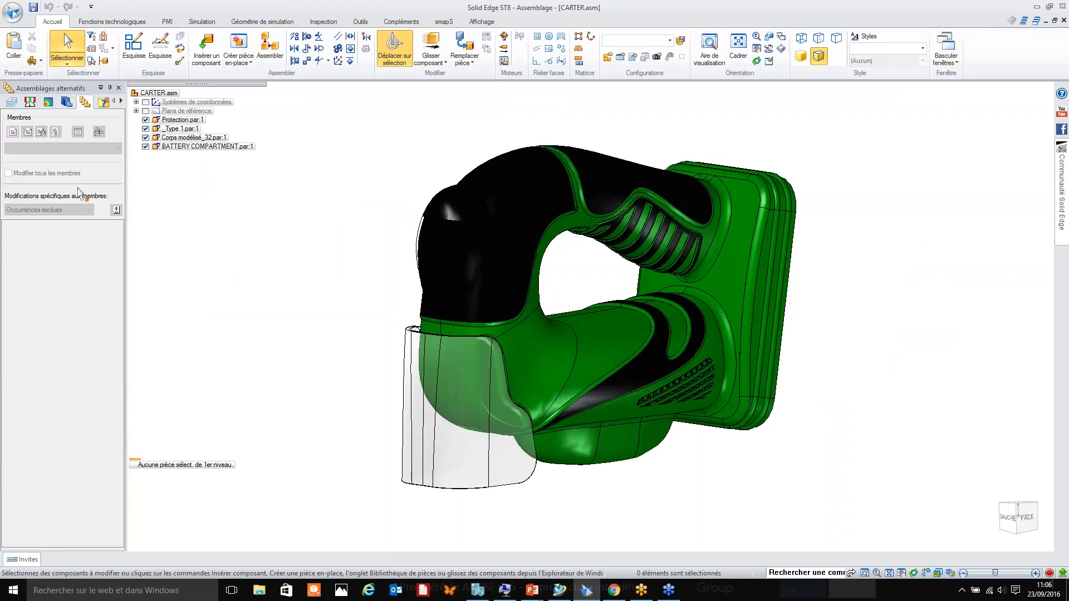
Step: Convert the CARTER assembly into a family of assemblies with current member T1 and new member T2
{"action": "left_click", "coordinate": [13, 135]}
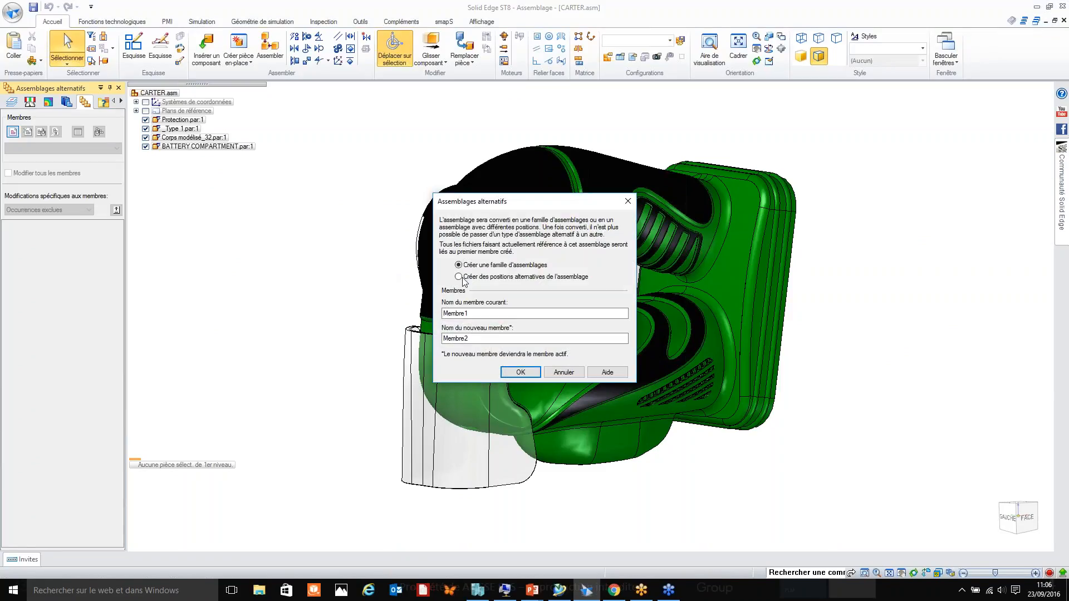
{"action": "double_click", "coordinate": [495, 314]}
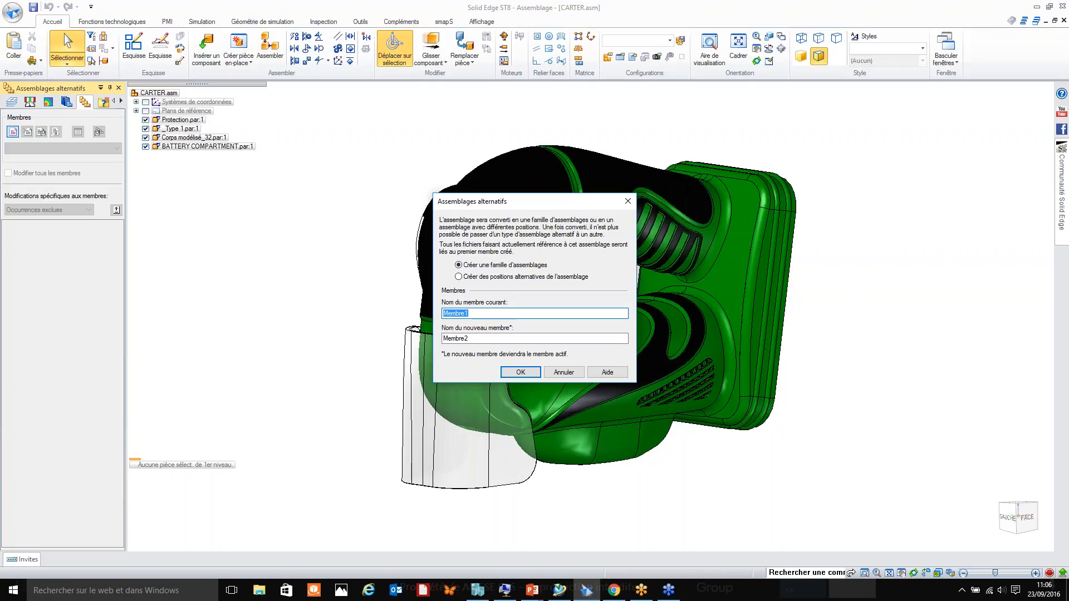
{"action": "type", "text": "T1"}
{"action": "key", "text": "Tab"}
{"action": "type", "text": "T"}
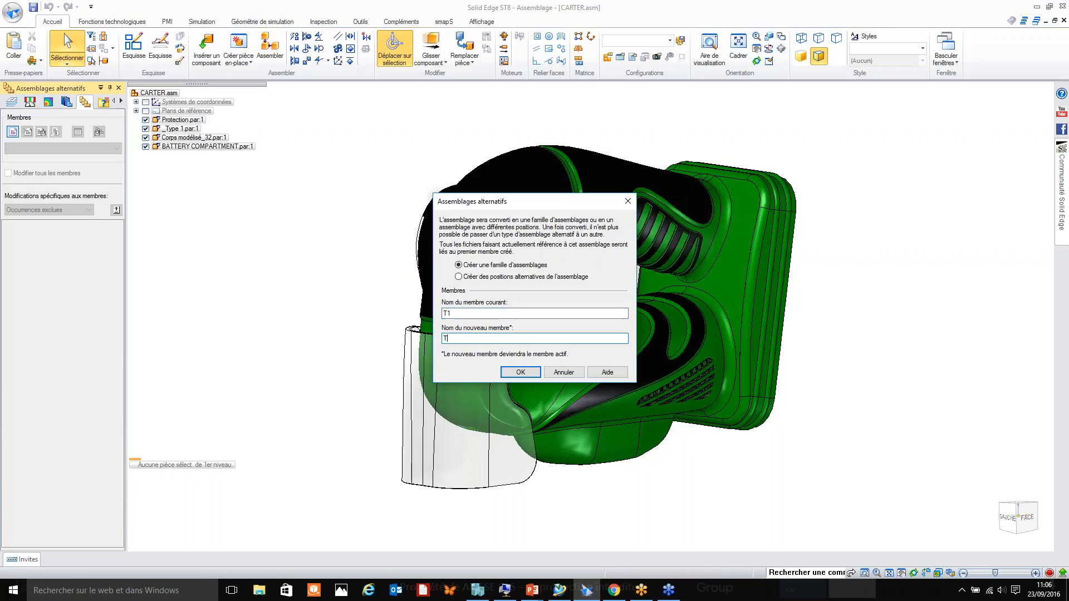
{"action": "left_click", "coordinate": [527, 374]}
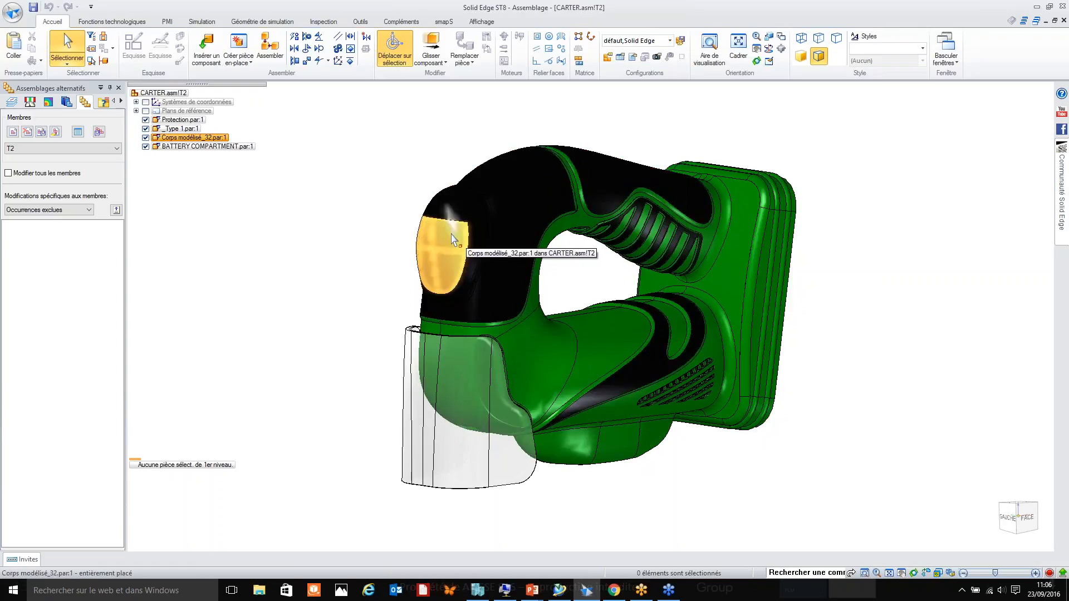
Step: Replace the _Type 1.par housing with _Type 2.par in member T2
{"action": "left_click", "coordinate": [179, 129]}
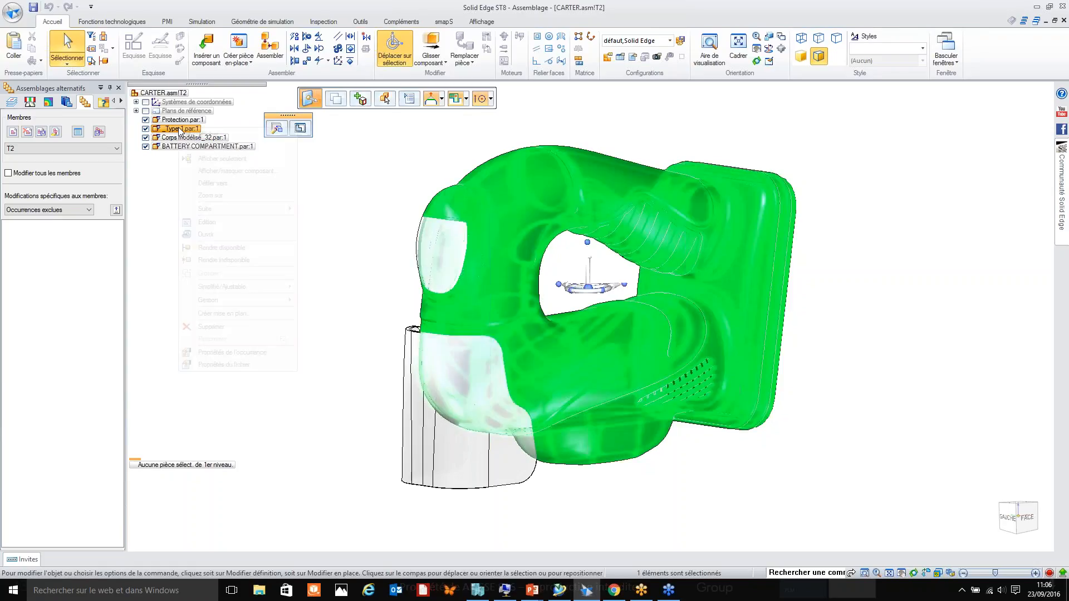
{"action": "left_click", "coordinate": [330, 212]}
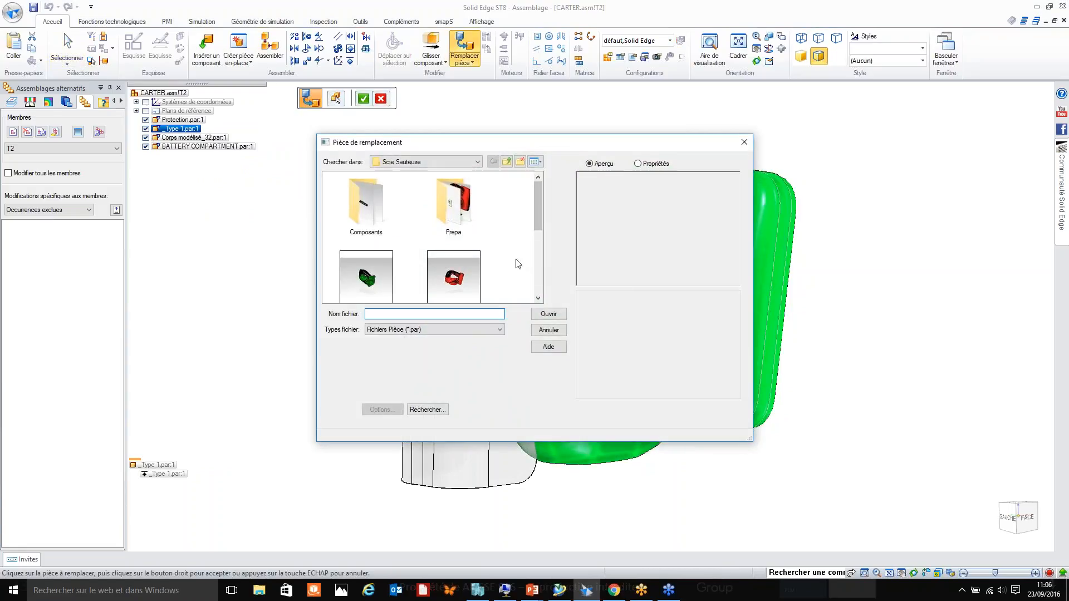
{"action": "scroll", "coordinate": [515, 265], "scroll_direction": "down", "scroll_amount": 2}
{"action": "scroll", "coordinate": [502, 266], "scroll_direction": "up", "scroll_amount": 2}
{"action": "scroll", "coordinate": [503, 266], "scroll_direction": "down", "scroll_amount": 2}
{"action": "left_click", "coordinate": [457, 216]}
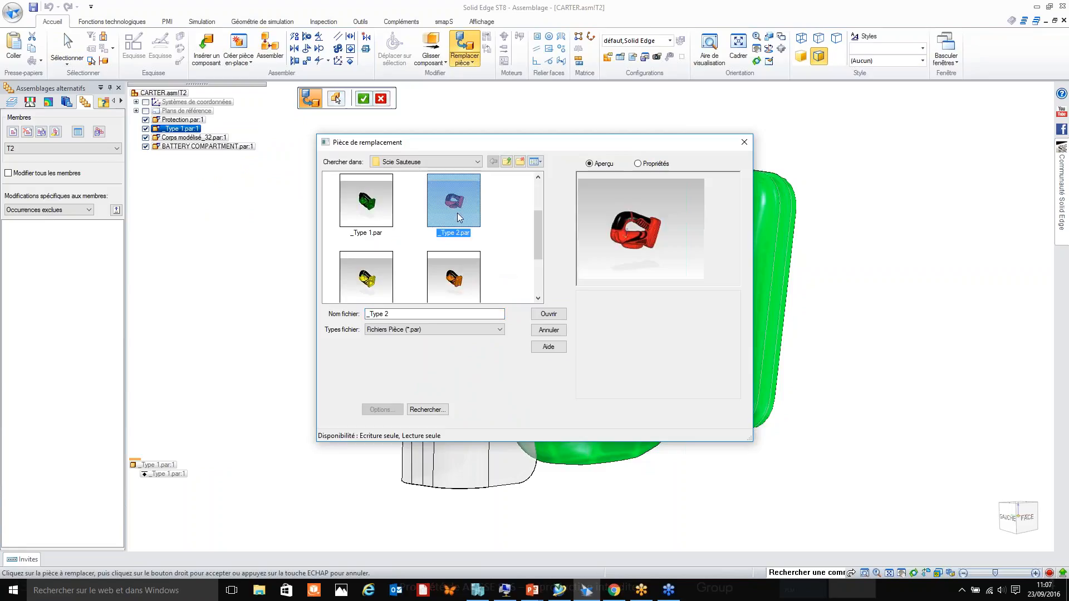
{"action": "double_click", "coordinate": [456, 213]}
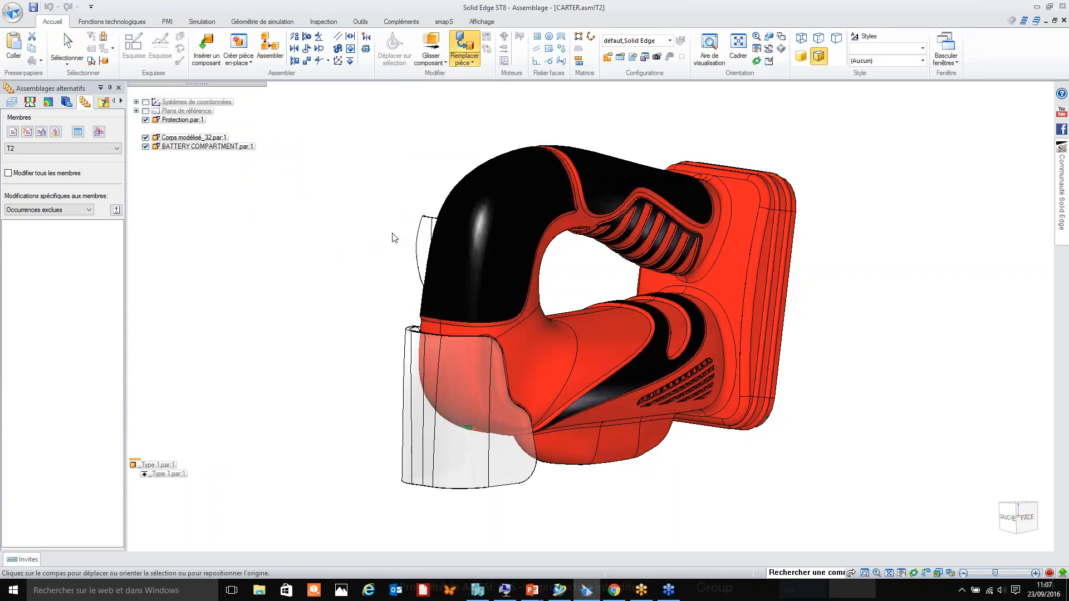
Step: Delete the Corps modélisé_32.par part from member T2 and confirm the removal
{"action": "left_click", "coordinate": [429, 248]}
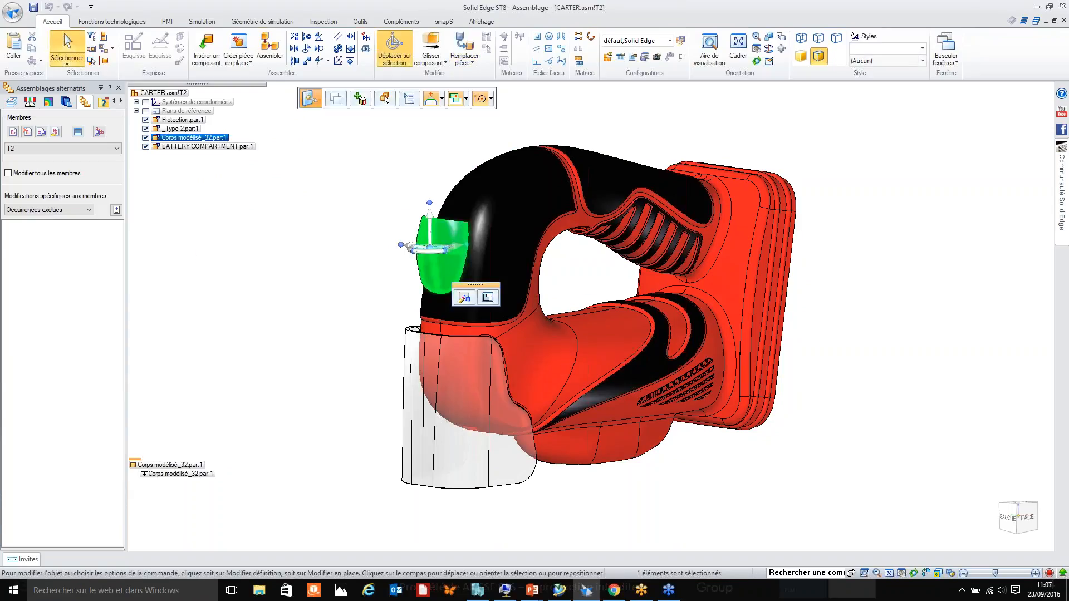
{"action": "left_click", "coordinate": [115, 210]}
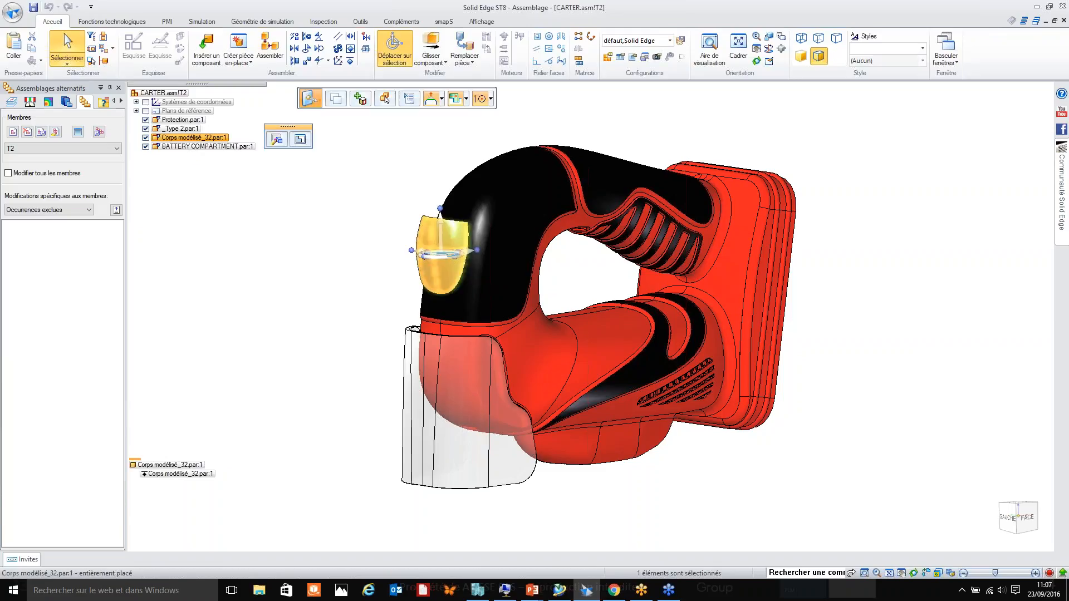
{"action": "key", "text": "Delete"}
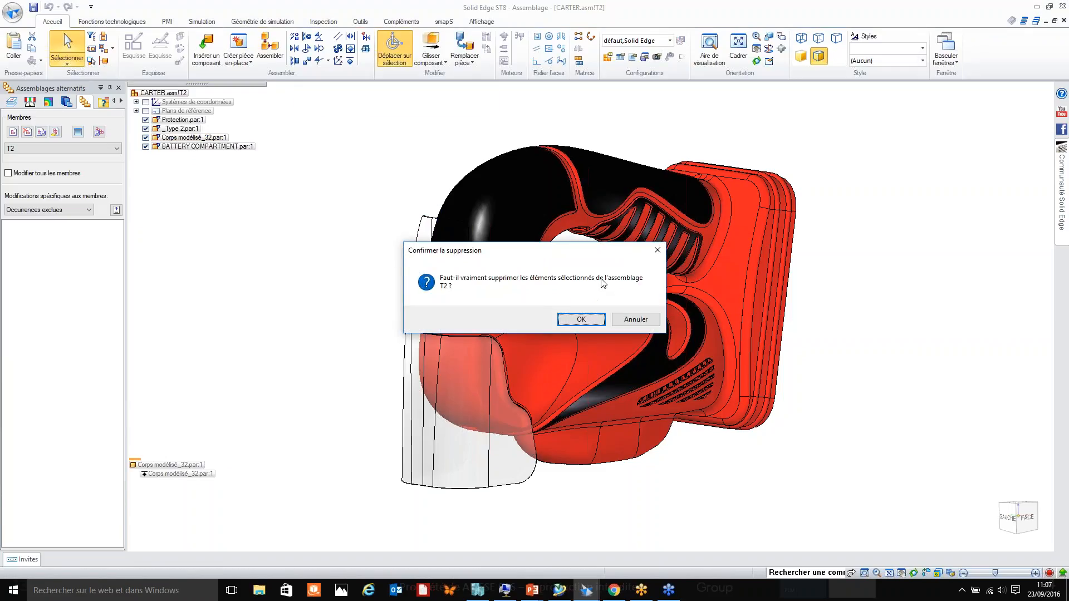
{"action": "left_click", "coordinate": [569, 320]}
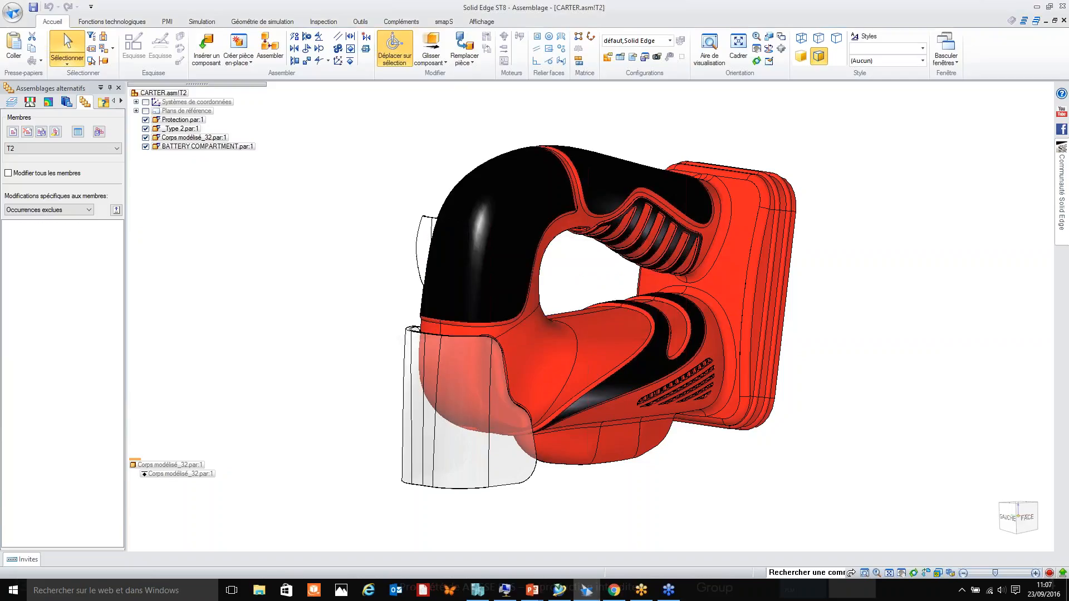
Step: Compare the housing members by displaying T1 and T2 in turn and viewing T2 from several angles
{"action": "left_click", "coordinate": [83, 148]}
{"action": "left_click", "coordinate": [83, 160]}
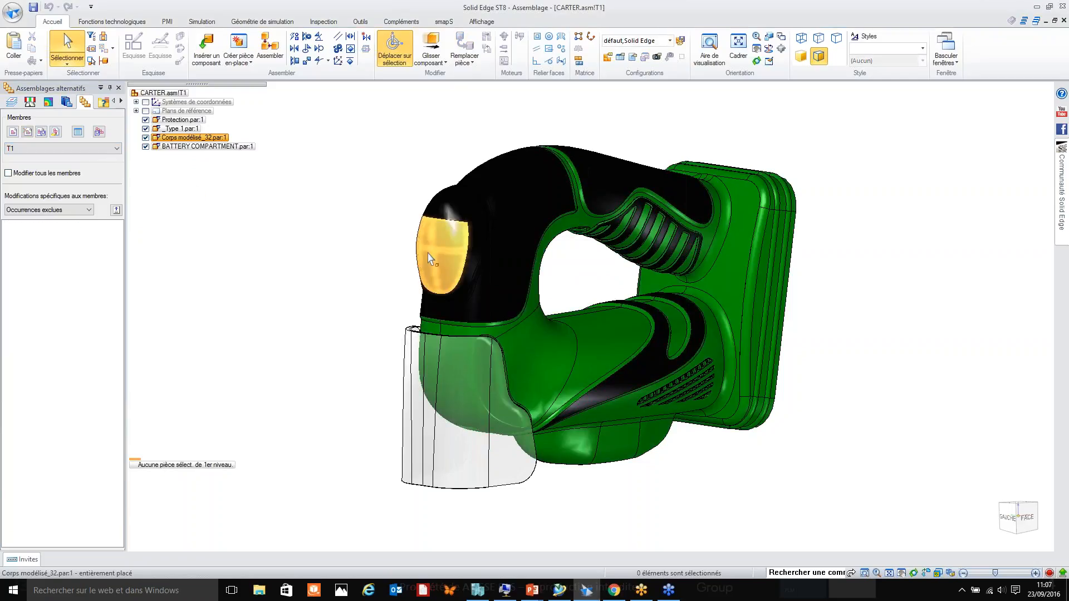
{"action": "left_click", "coordinate": [84, 148]}
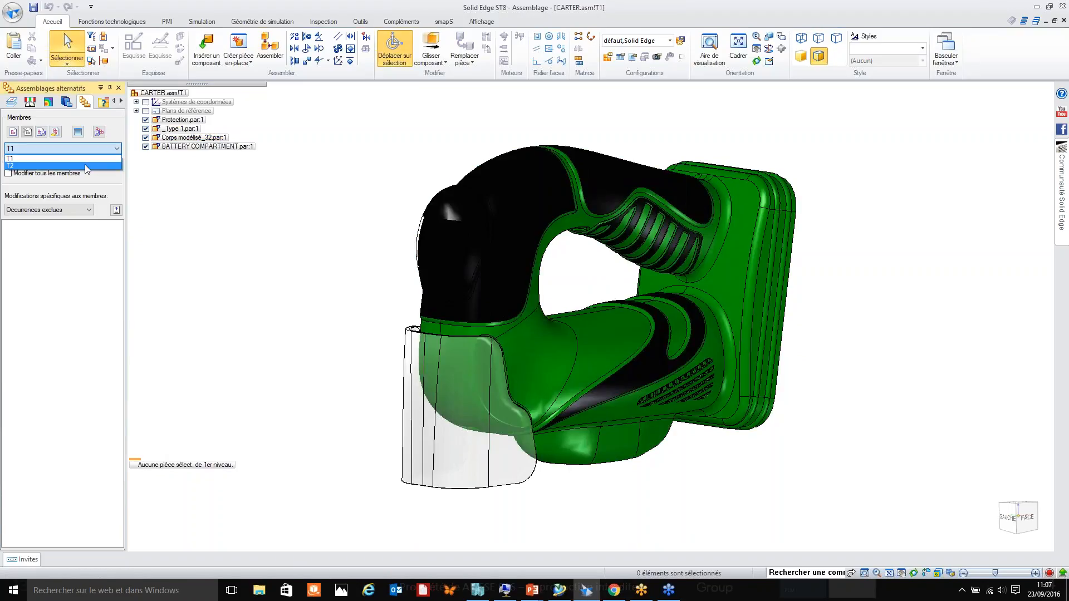
{"action": "left_click", "coordinate": [85, 165]}
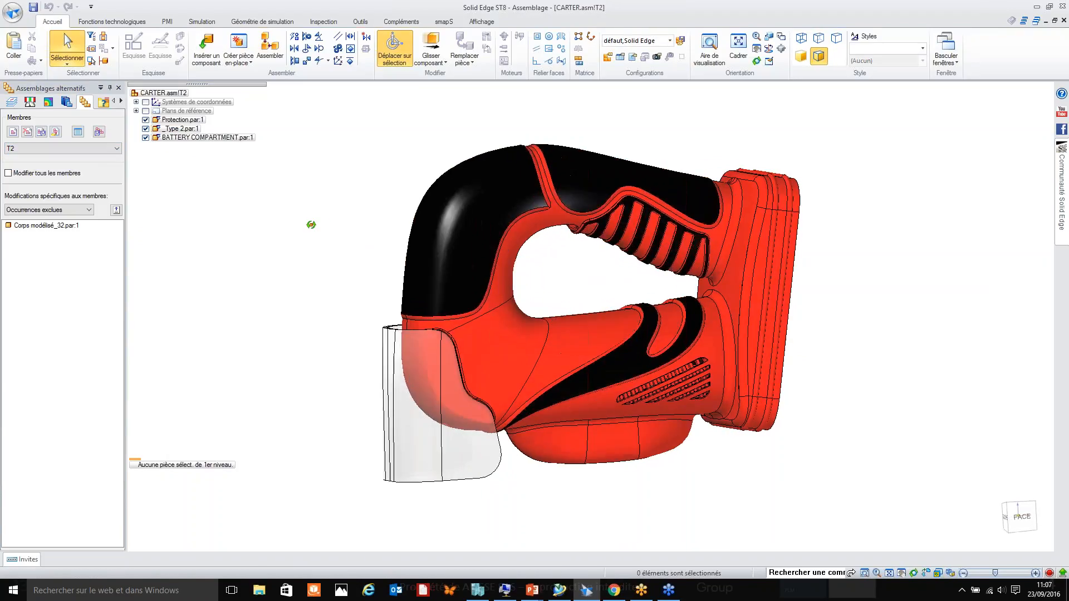
{"action": "middle_click_drag", "start_coordinate": [311, 225], "coordinate": [332, 249]}
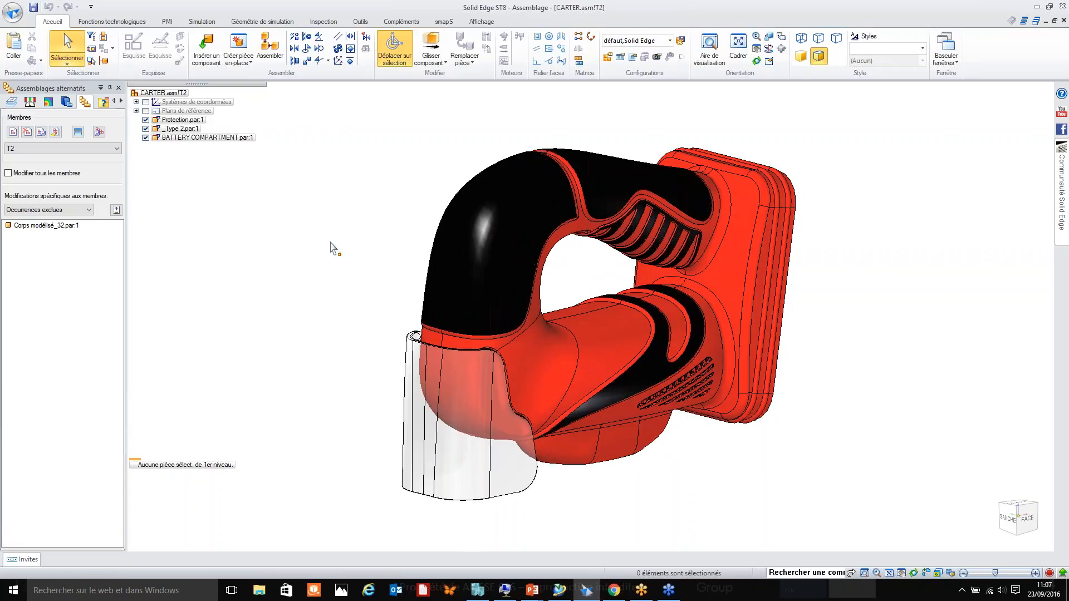
Step: Make T1 the active member and create a new member named T3 from it
{"action": "left_click", "coordinate": [82, 149]}
{"action": "left_click", "coordinate": [84, 156]}
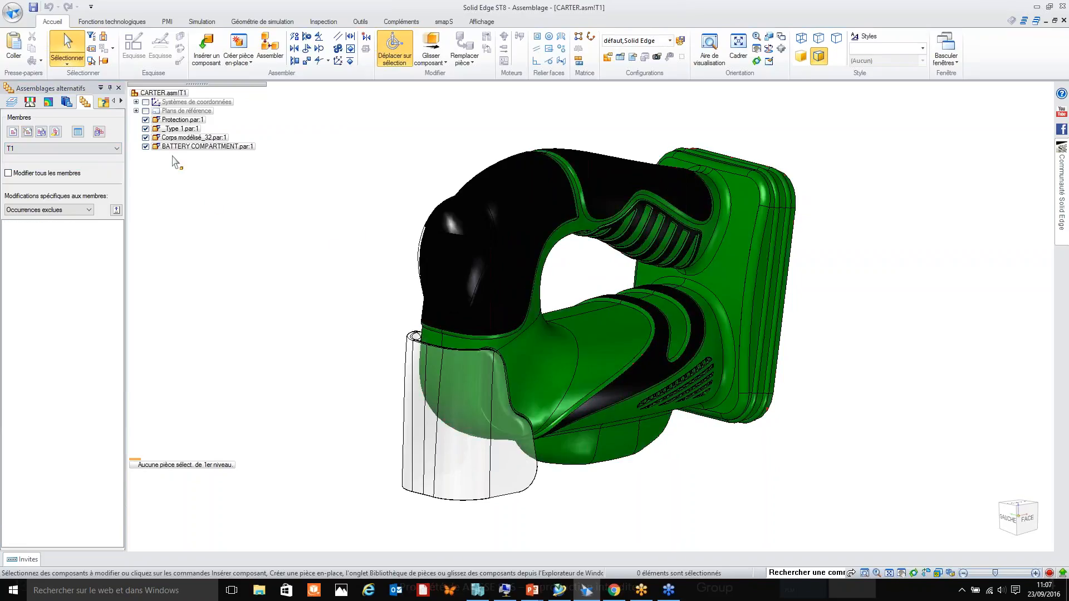
{"action": "left_click", "coordinate": [12, 133]}
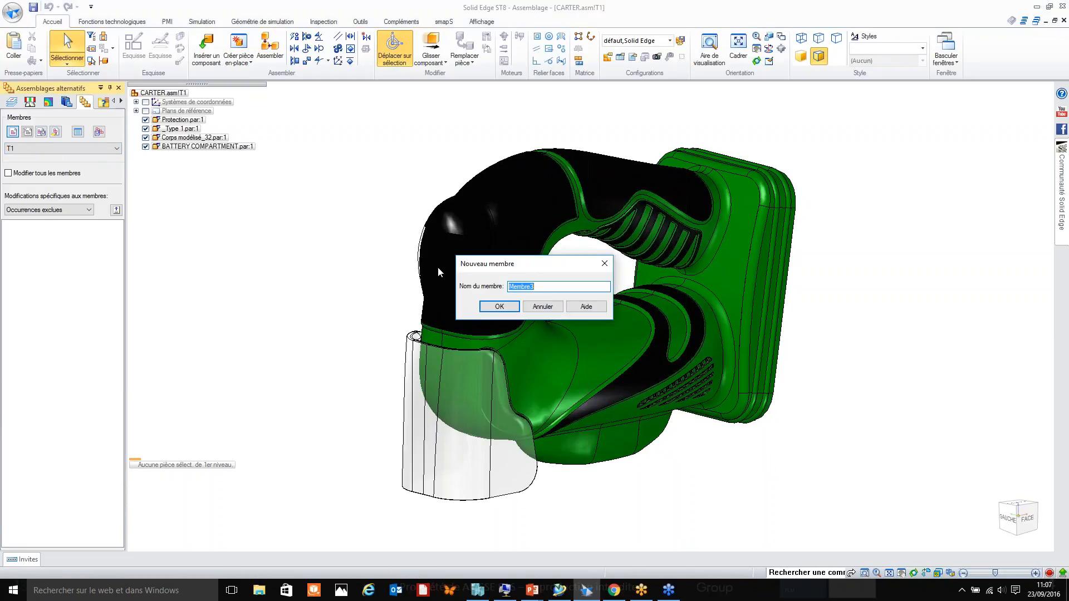
{"action": "type", "text": "T3"}
{"action": "key", "text": "Return"}
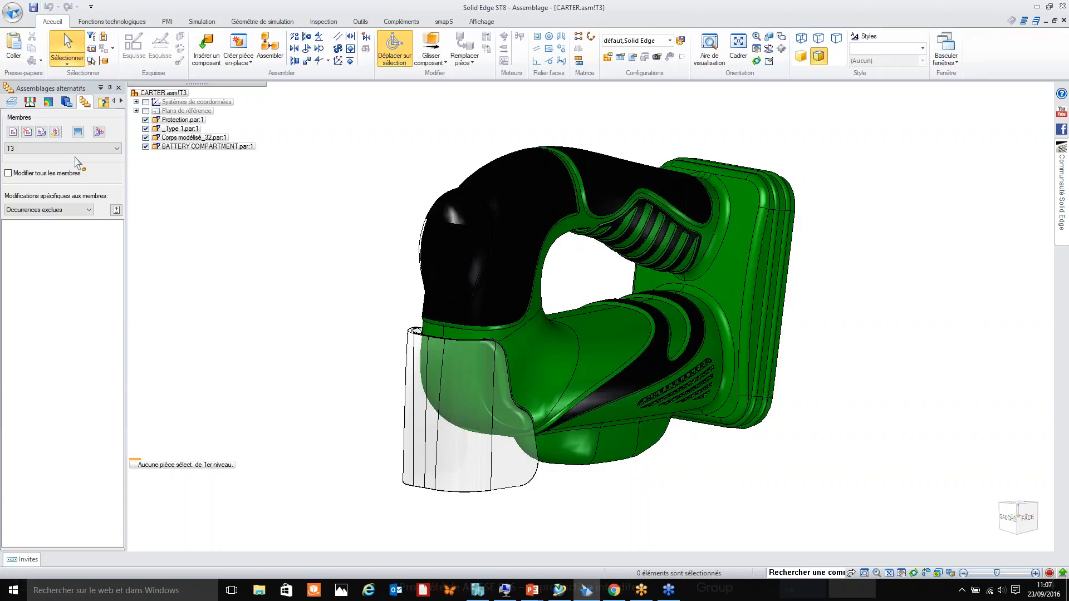
Step: Delete the Protection.par part from member T3 and confirm the removal
{"action": "left_click", "coordinate": [170, 120]}
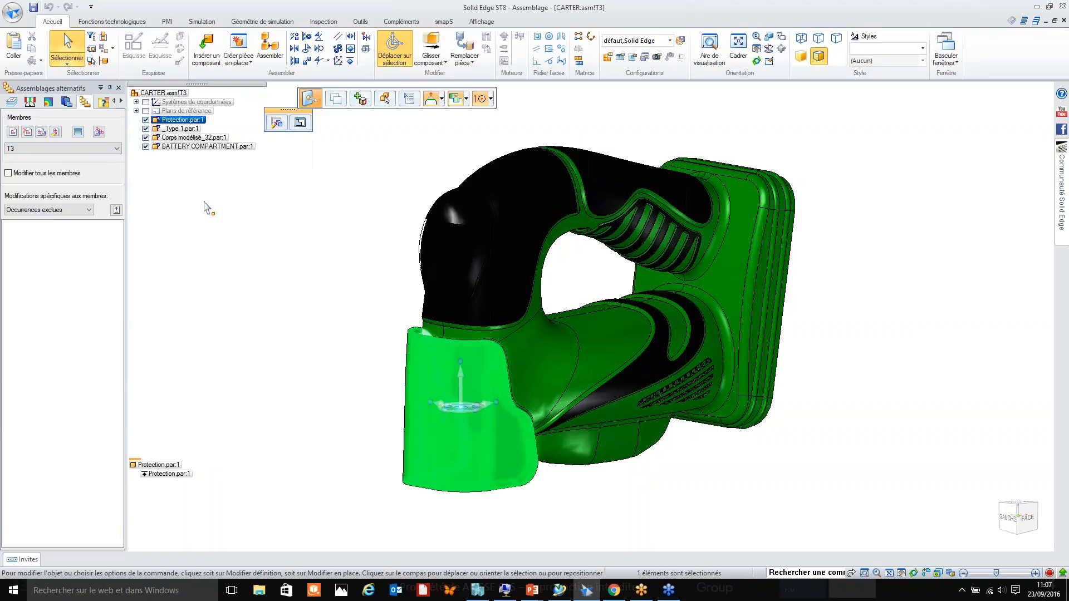
{"action": "key", "text": "Delete"}
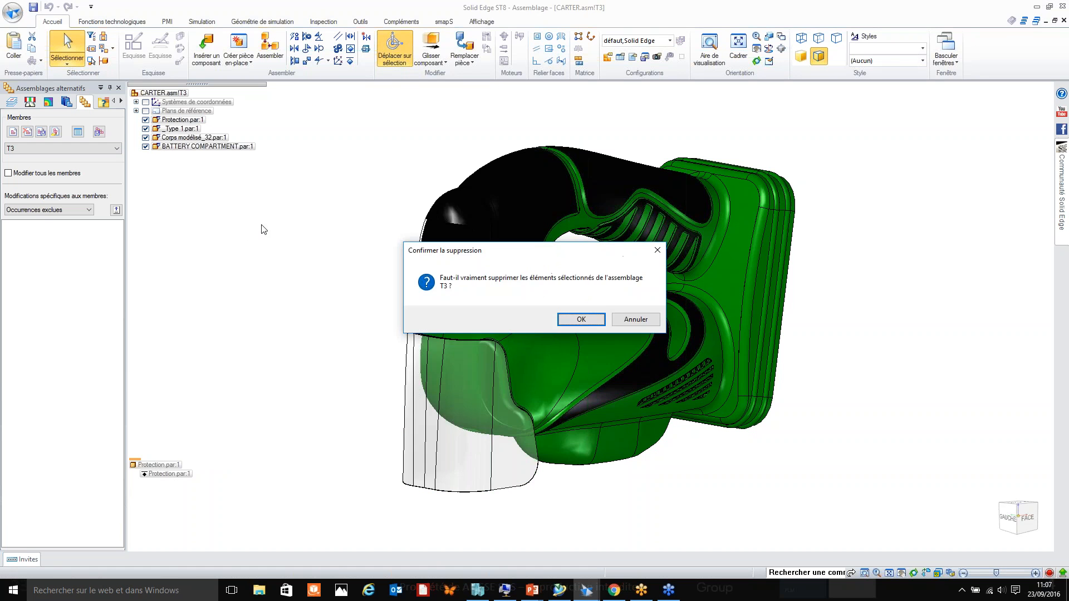
{"action": "key", "text": "Return"}
Step: Replace the _Type 1.par housing with _Type 3.par in member T3
{"action": "left_click", "coordinate": [177, 120]}
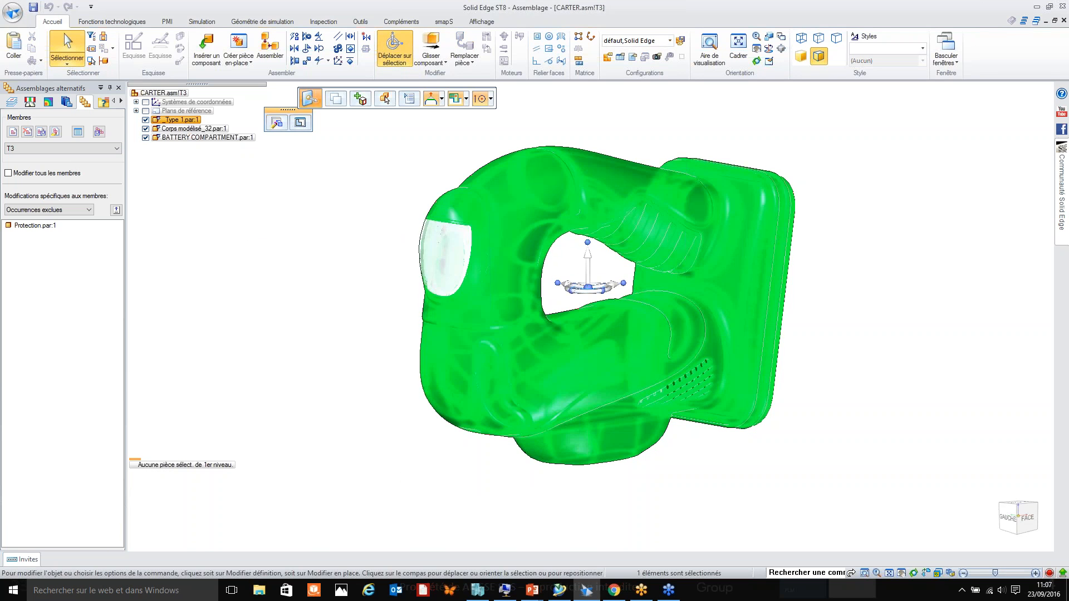
{"action": "right_click", "coordinate": [179, 120]}
{"action": "mouse_move", "coordinate": [251, 203]}
{"action": "left_click", "coordinate": [318, 206]}
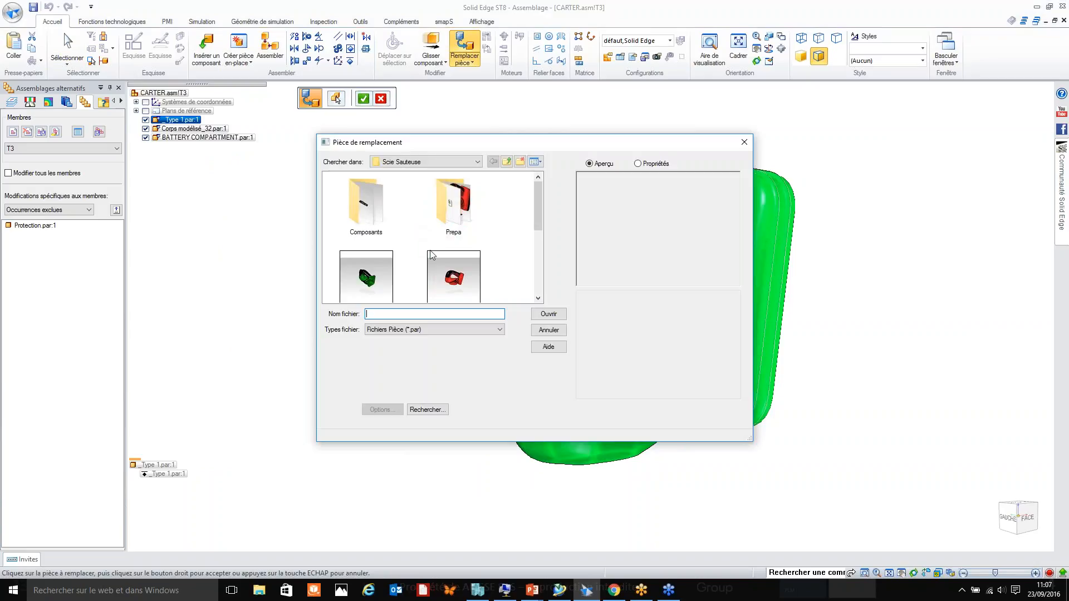
{"action": "left_click", "coordinate": [538, 298]}
{"action": "left_click", "coordinate": [539, 299]}
{"action": "left_click", "coordinate": [368, 242]}
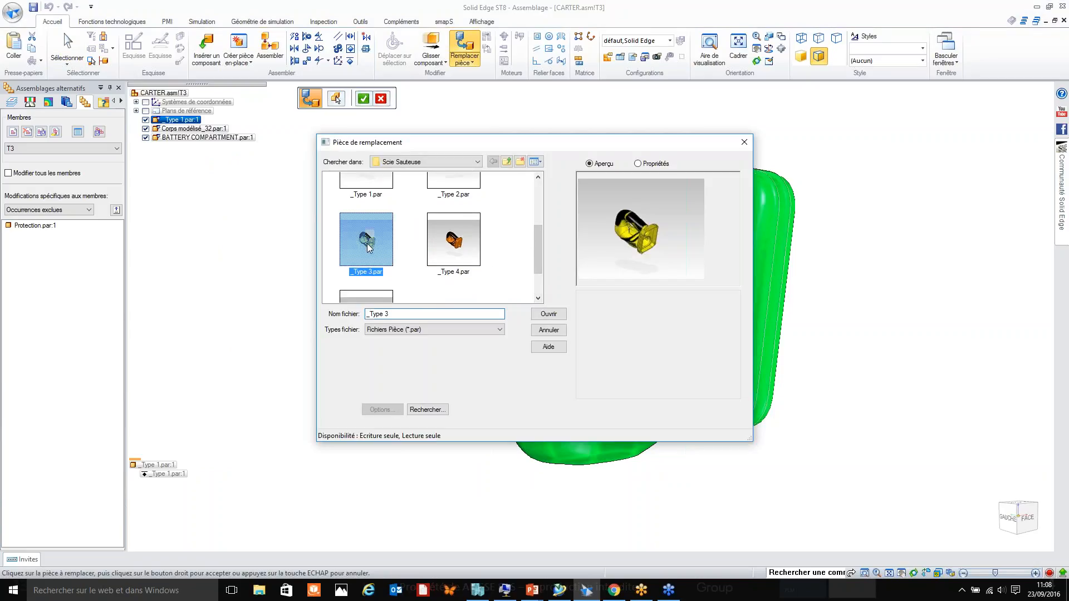
{"action": "double_click", "coordinate": [370, 245]}
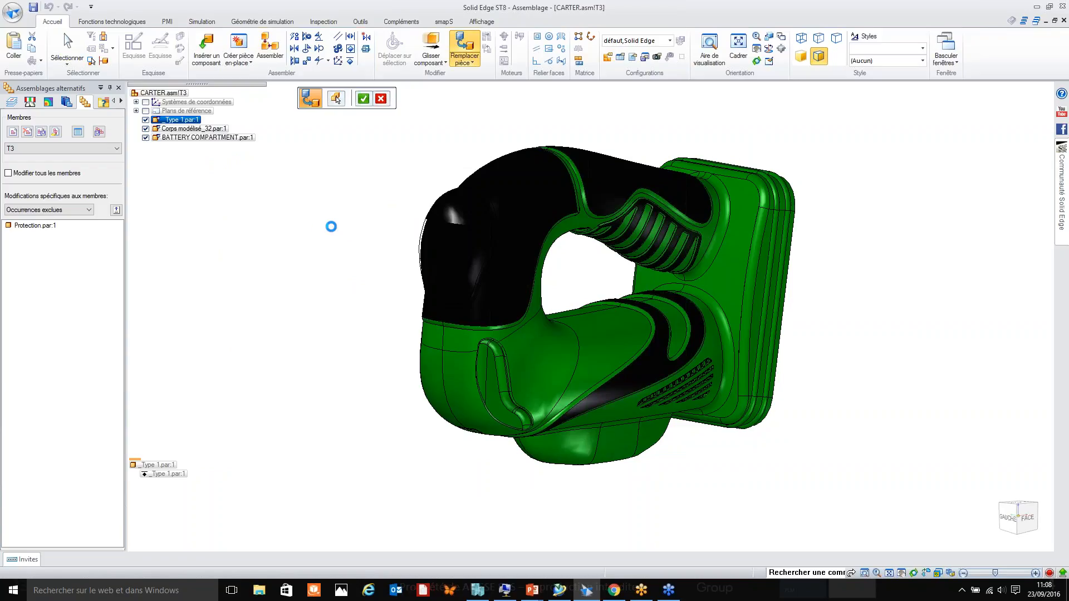
Step: Delete the Corps modélisé_32.par part from member T3 and confirm the removal
{"action": "left_click", "coordinate": [422, 252]}
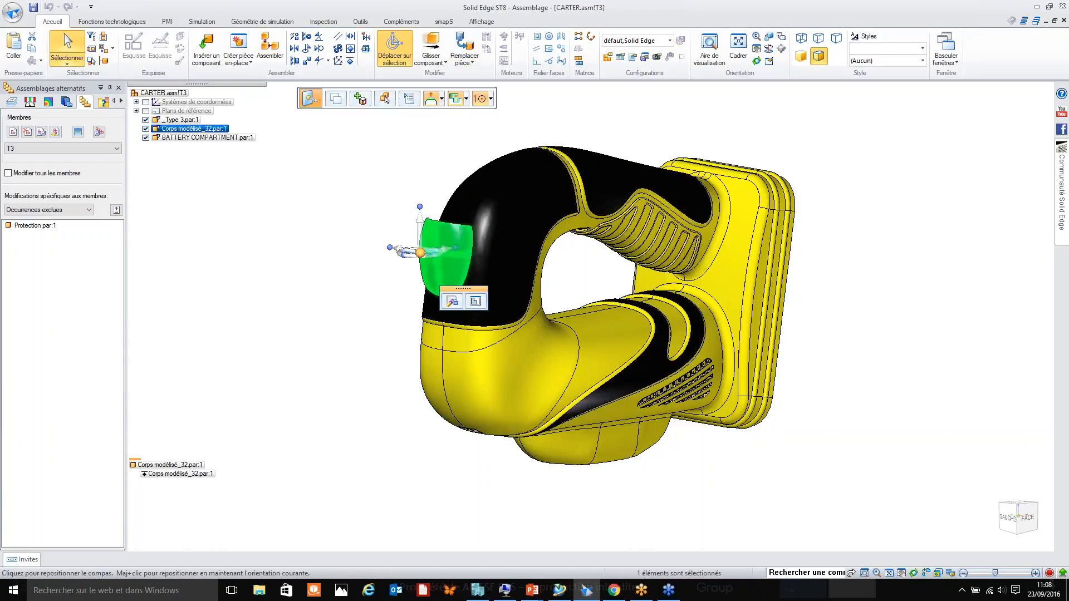
{"action": "key", "text": "Delete"}
{"action": "key", "text": "Return"}
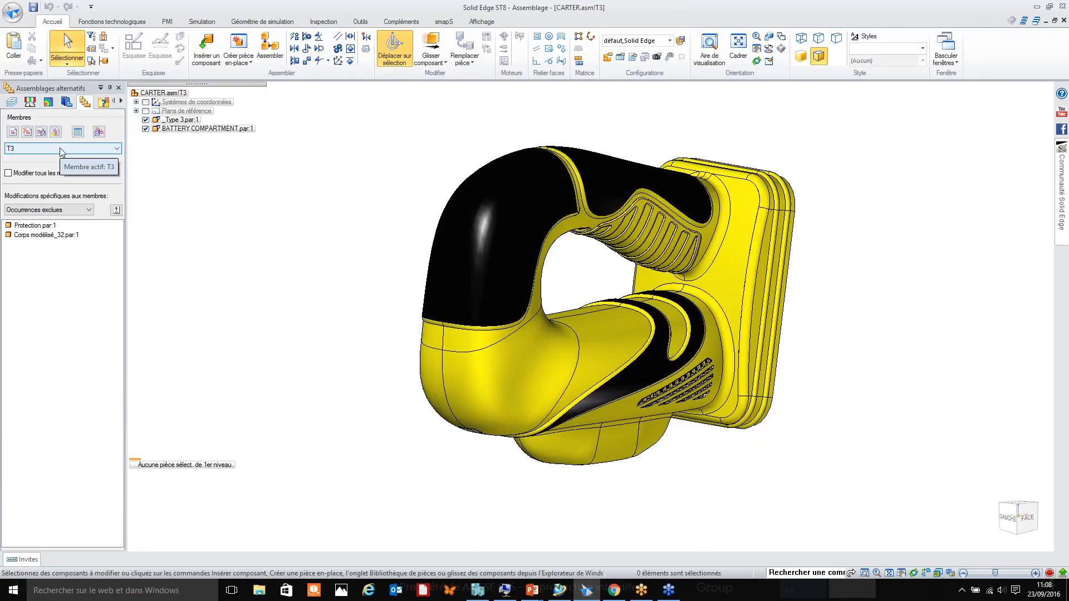
Step: Make T2 the active member and create a new member named T4 from it
{"action": "left_click", "coordinate": [75, 148]}
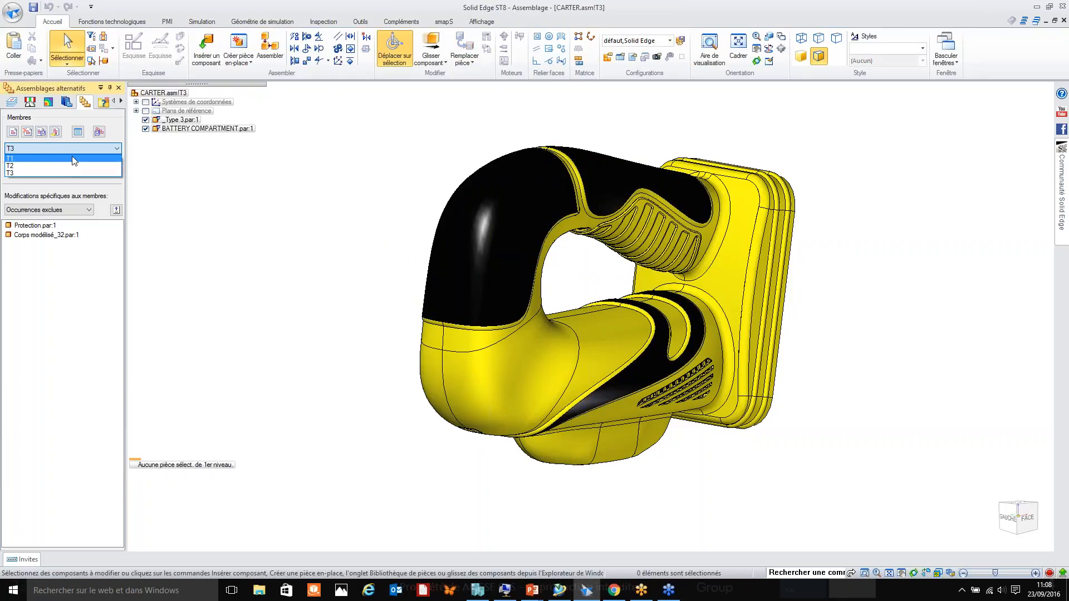
{"action": "left_click", "coordinate": [40, 165]}
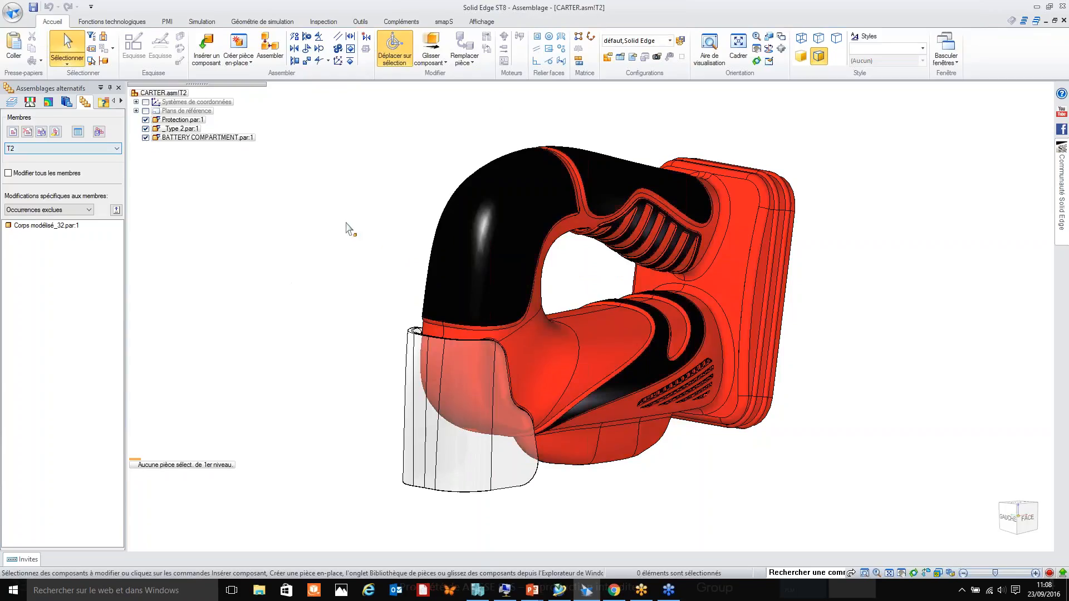
{"action": "left_click", "coordinate": [13, 132]}
{"action": "type", "text": "T"}
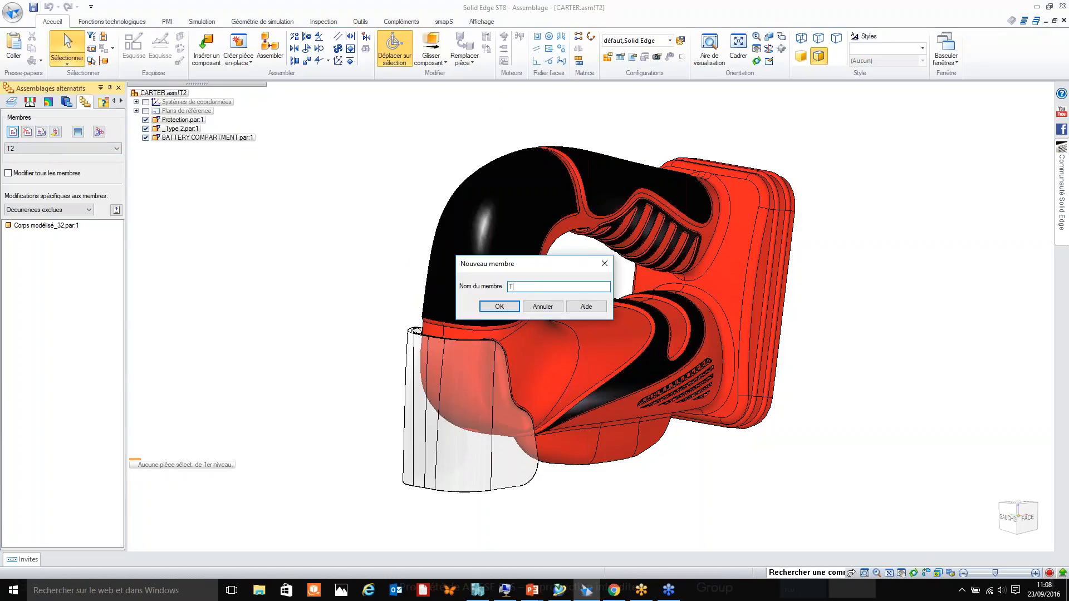
{"action": "type", "text": "4"}
{"action": "key", "text": "Return"}
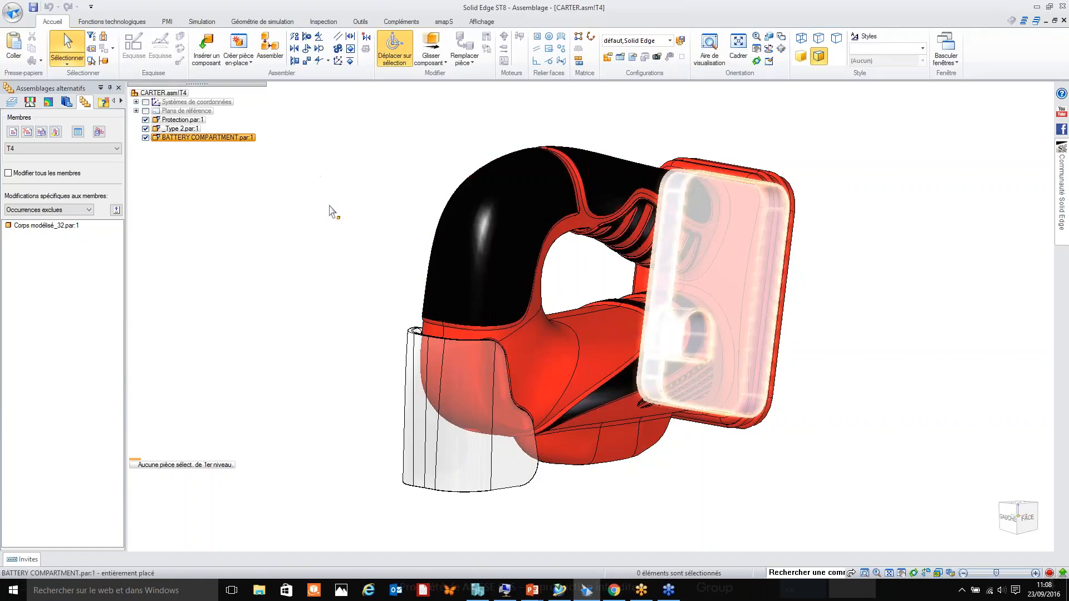
Step: Replace the _Type 2.par housing with _Type 4.par in member T4 and inspect the model
{"action": "right_click", "coordinate": [179, 128]}
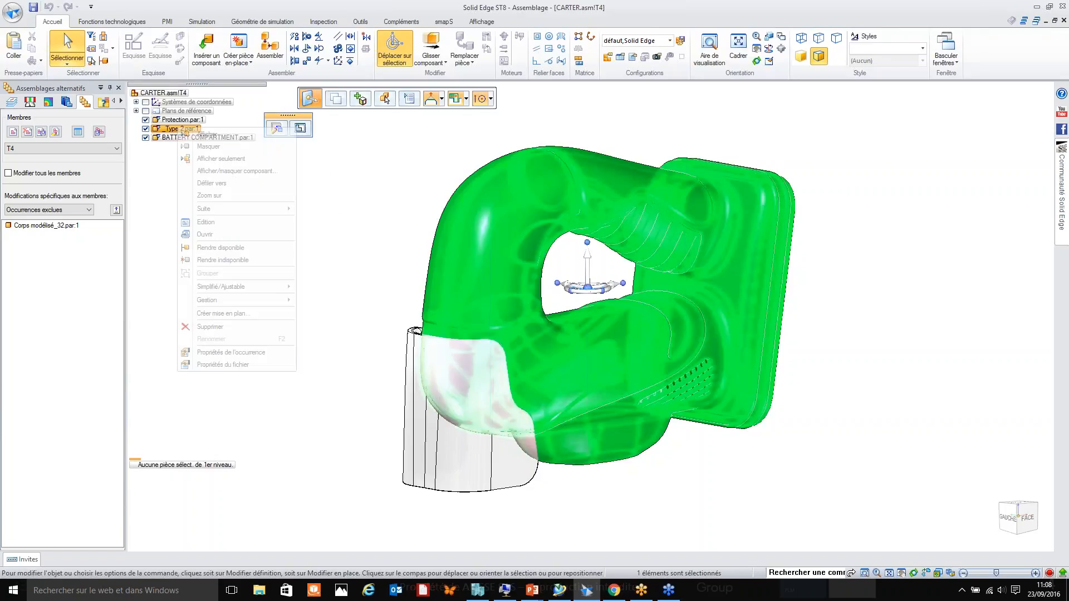
{"action": "mouse_move", "coordinate": [233, 214]}
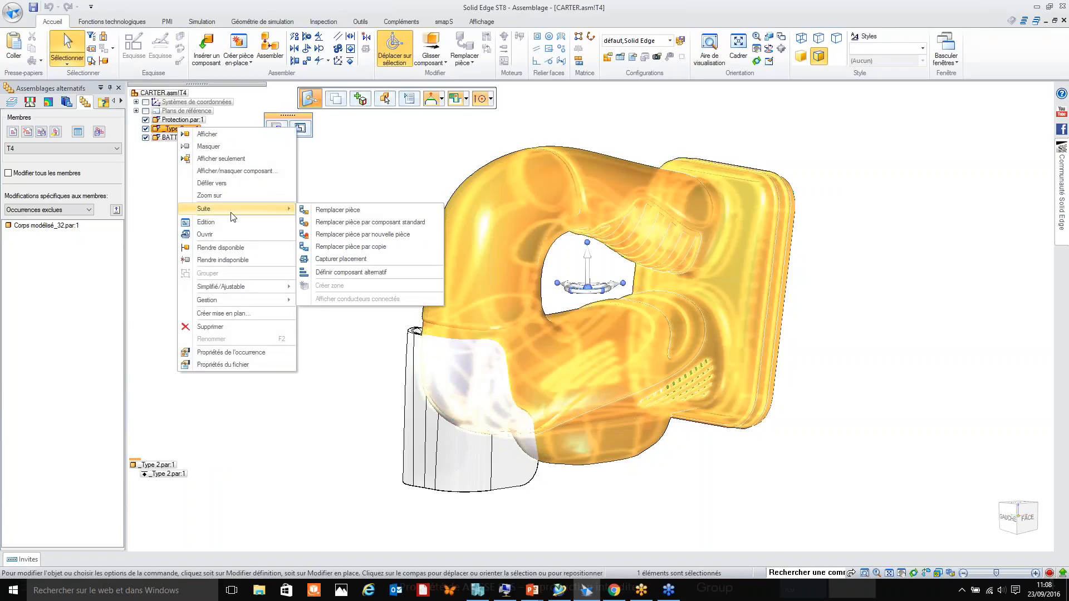
{"action": "left_click", "coordinate": [330, 212]}
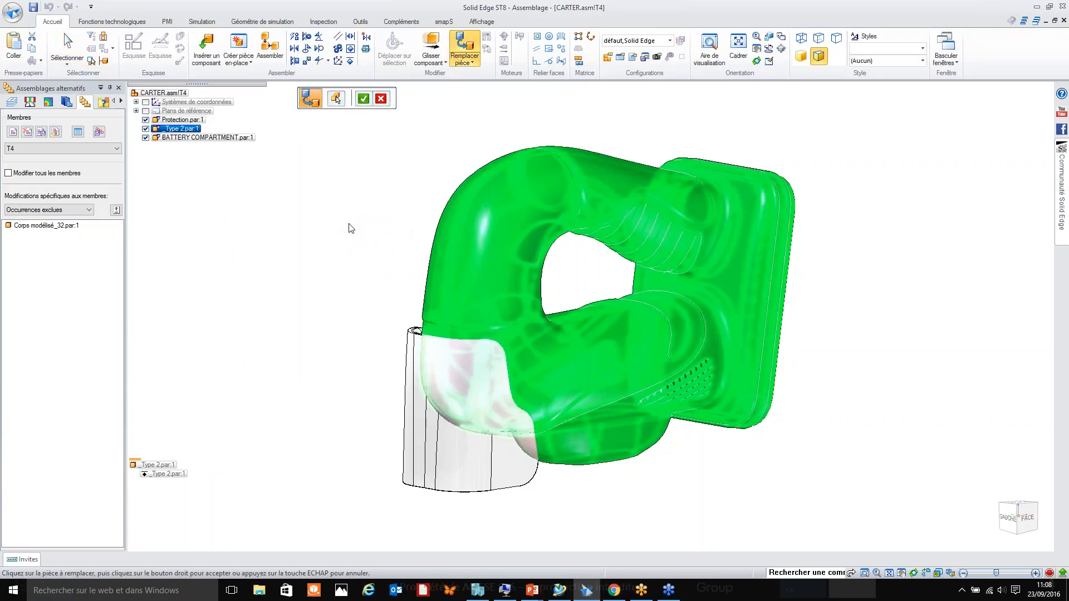
{"action": "double_click", "coordinate": [472, 276]}
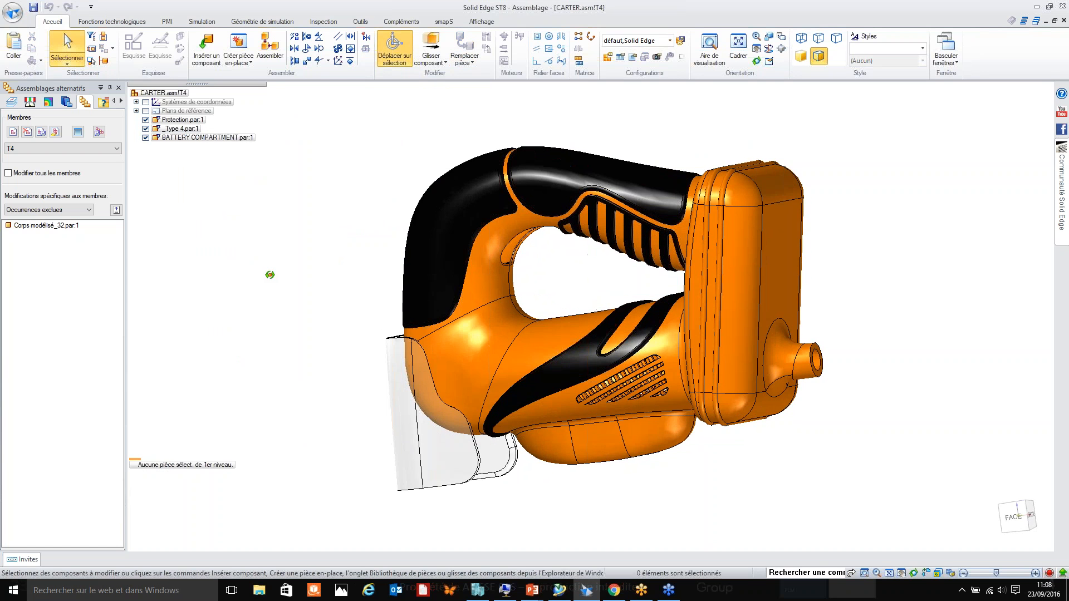
{"action": "mouse_move", "coordinate": [270, 275]}
{"action": "middle_mouse_down"}
{"action": "mouse_move", "coordinate": [282, 268]}
{"action": "mouse_move", "coordinate": [299, 282]}
{"action": "mouse_move", "coordinate": [289, 268]}
{"action": "middle_mouse_up"}
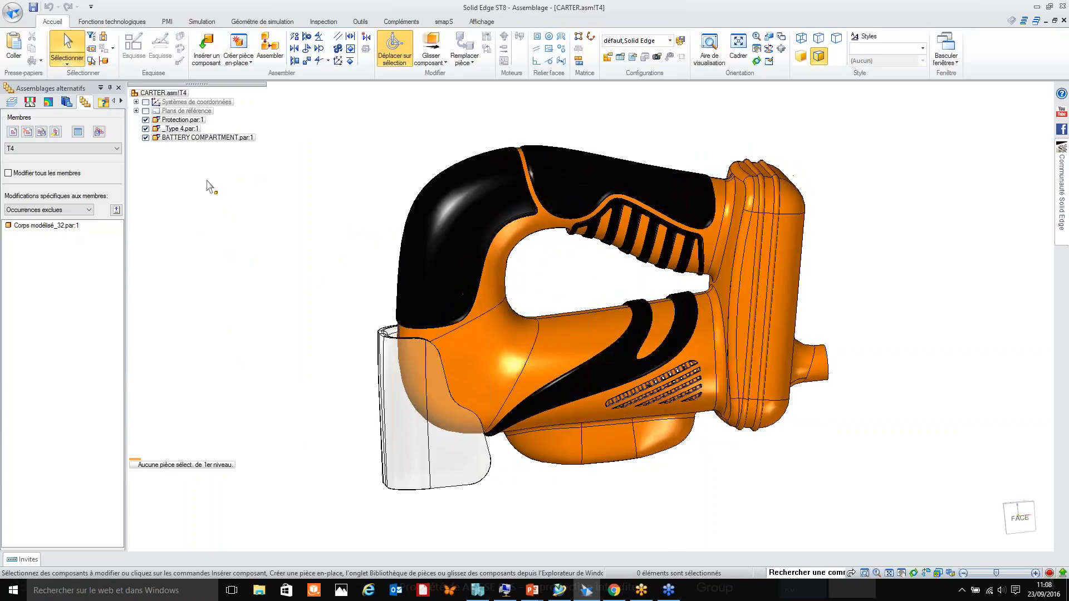
Step: Delete the BATTERY COMPARTMENT.par part from member T4 and confirm the removal
{"action": "left_click", "coordinate": [189, 138]}
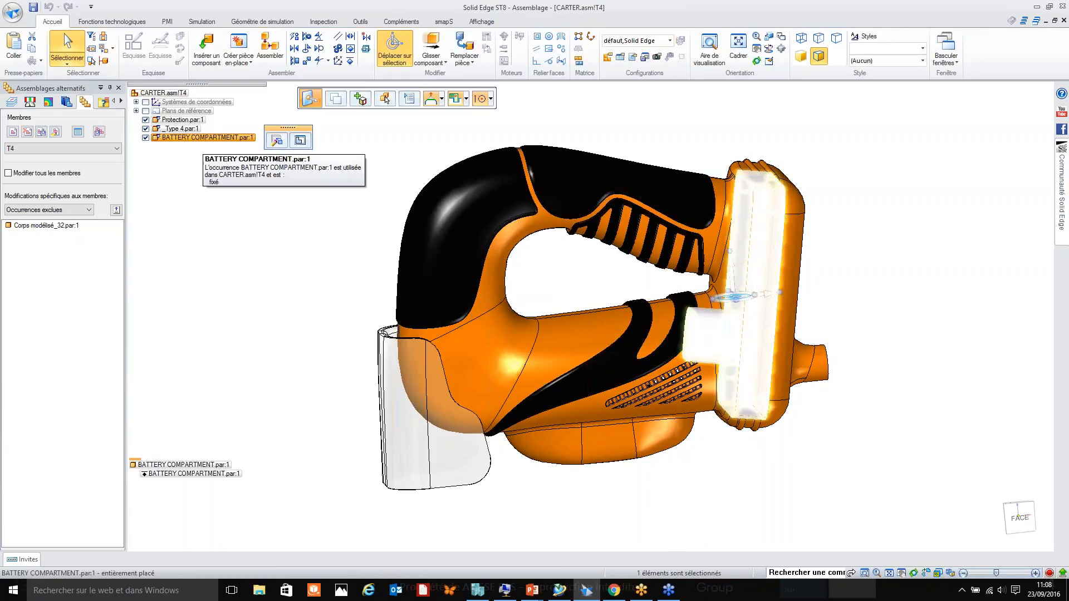
{"action": "key", "text": "Delete"}
{"action": "key", "text": "Return"}
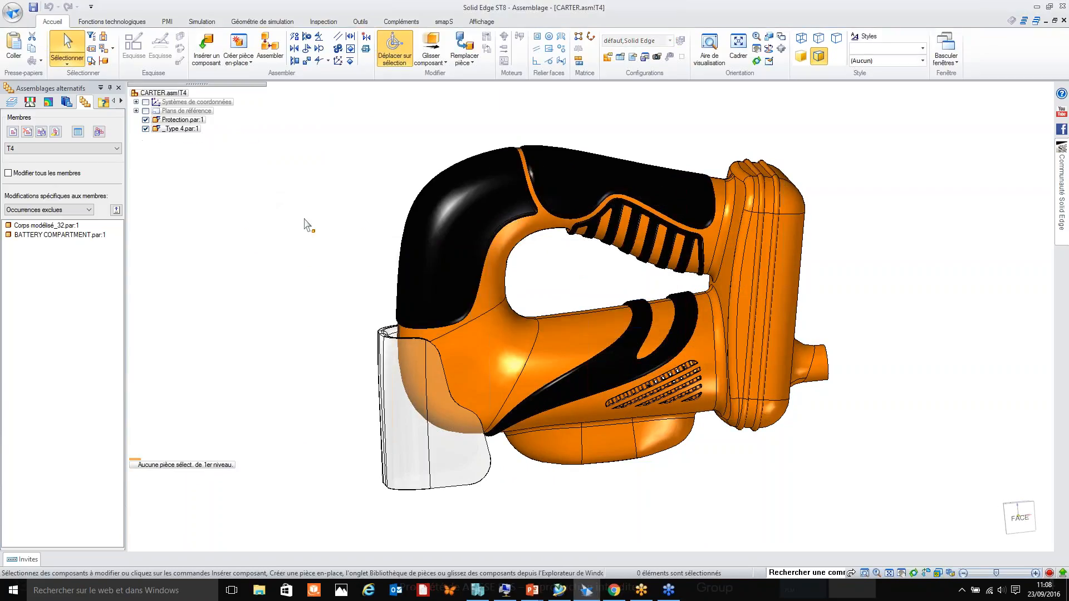
Step: Delete the Protection.par part from member T4 and confirm the removal
{"action": "middle_click_drag", "start_coordinate": [266, 229], "coordinate": [406, 390]}
{"action": "left_click", "coordinate": [406, 390]}
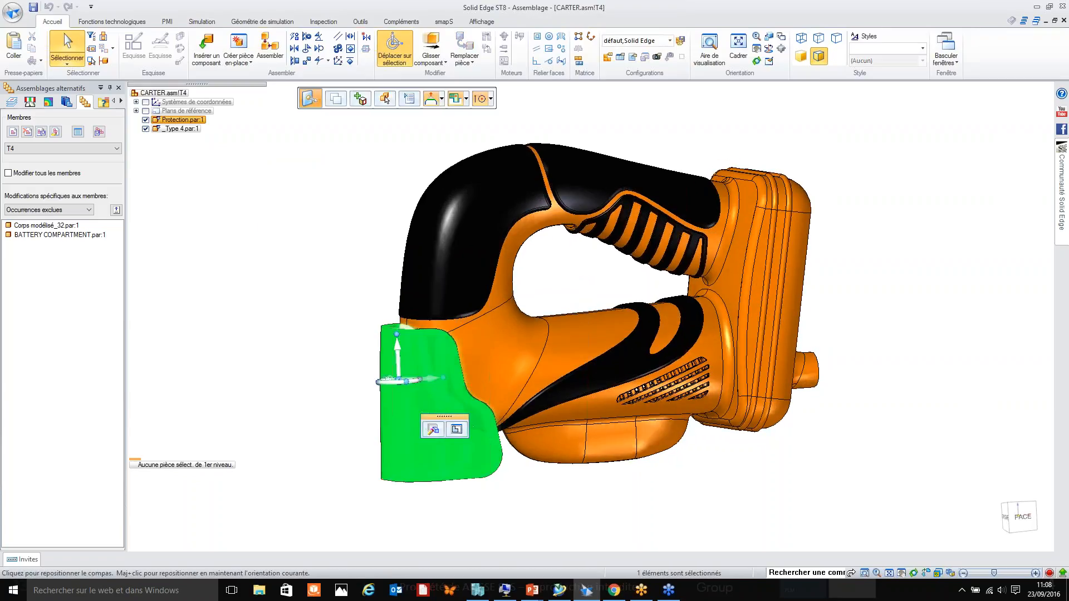
{"action": "key", "text": "Delete"}
{"action": "key", "text": "Return"}
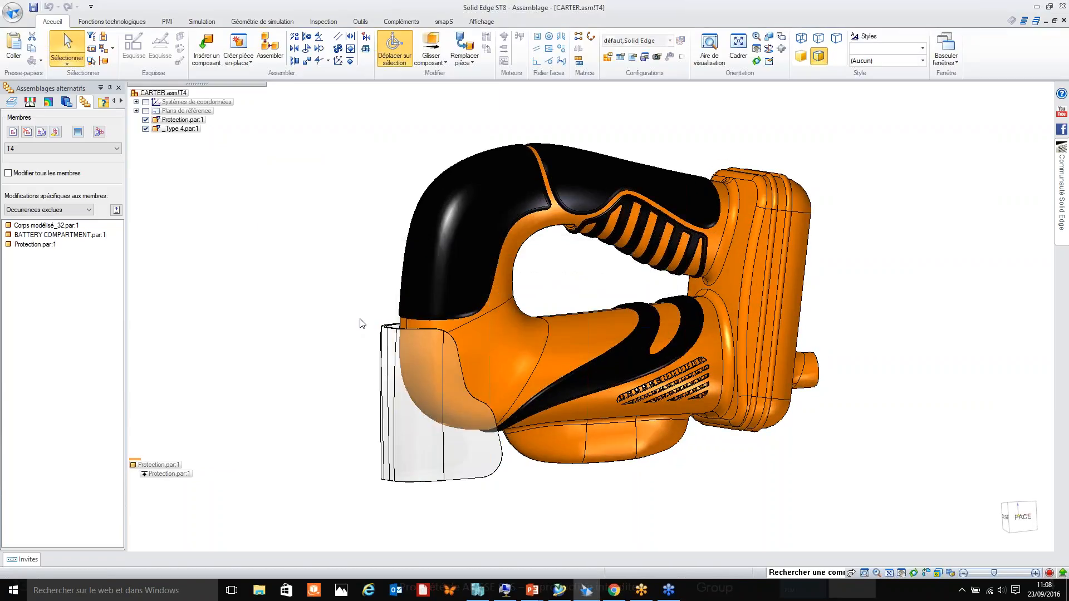
{"action": "middle_click_drag", "start_coordinate": [370, 331], "coordinate": [400, 332]}
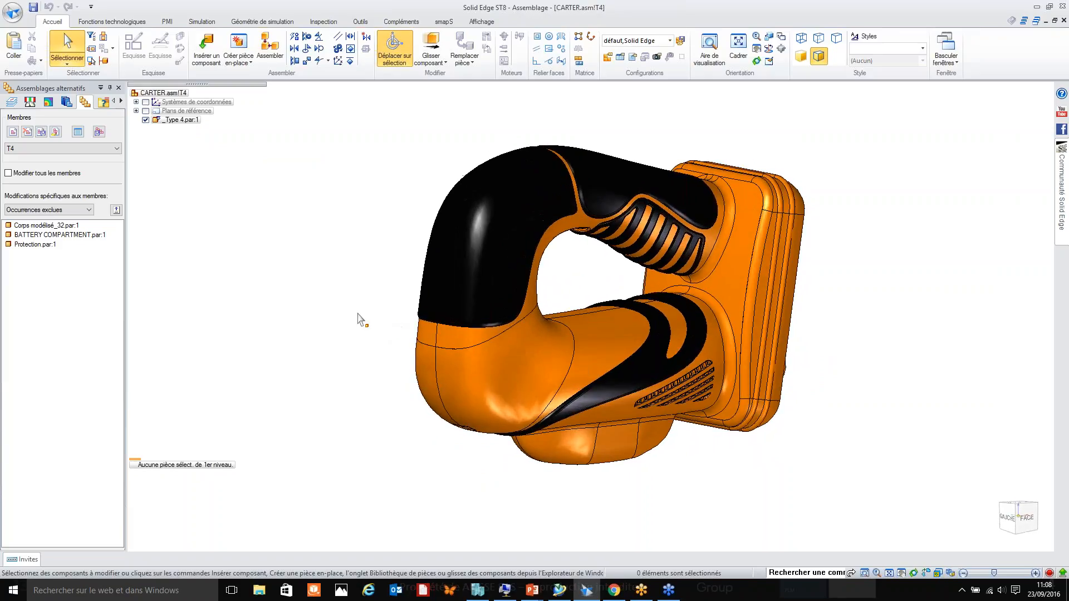
Step: Activate member T1 and step through the following members to T4 to compare the housing variants
{"action": "left_click", "coordinate": [55, 148]}
{"action": "left_click", "coordinate": [79, 158]}
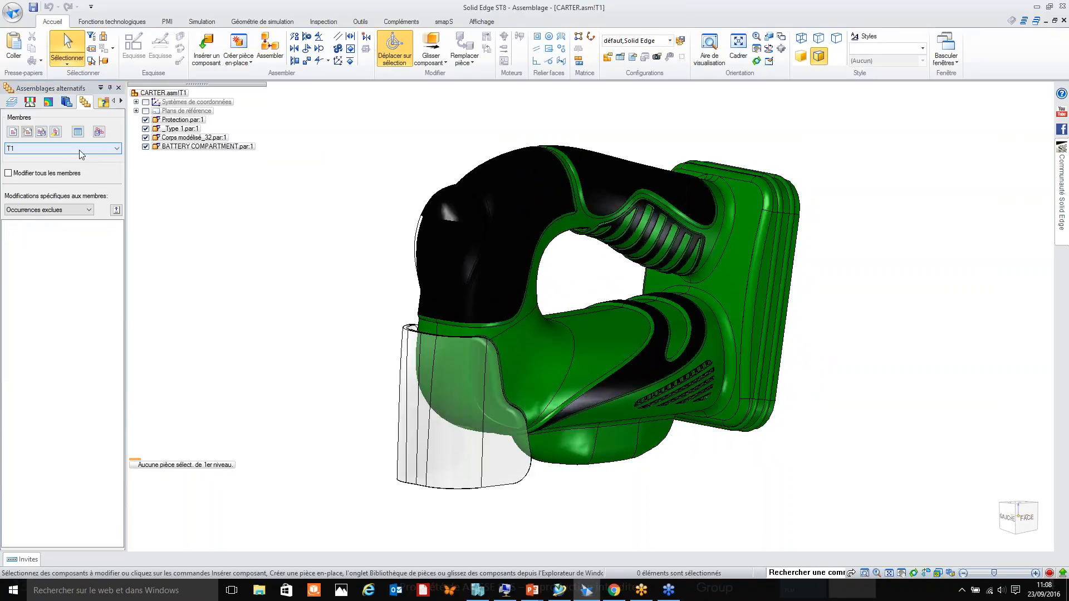
{"action": "scroll", "coordinate": [82, 154], "scroll_direction": "down", "scroll_amount": 3}
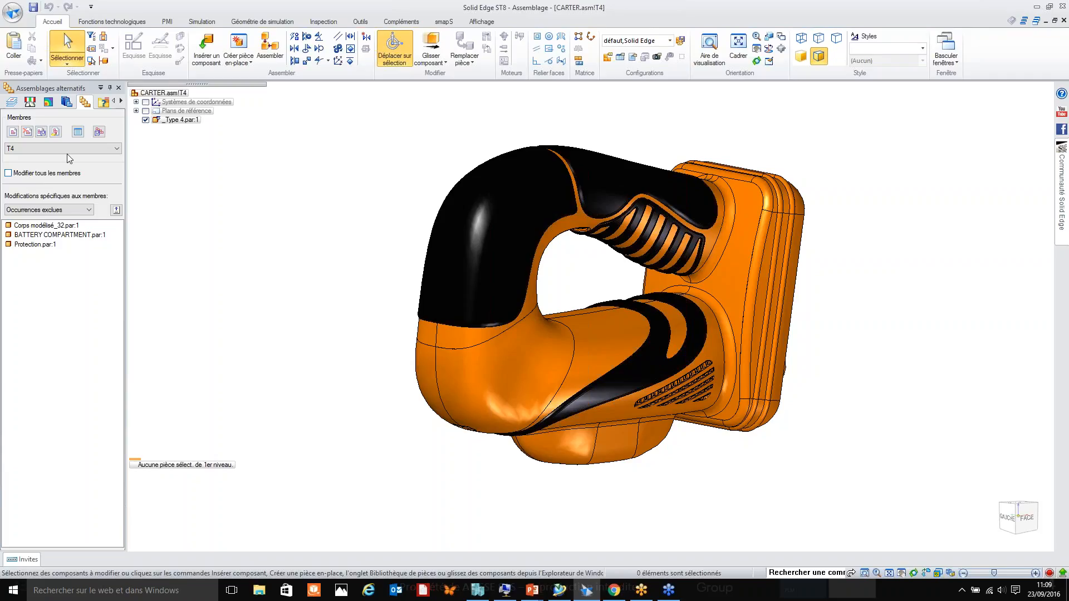
Step: Insert Blade.par from the Scie Sauteuse parts library folder into member T4
{"action": "left_click", "coordinate": [66, 101]}
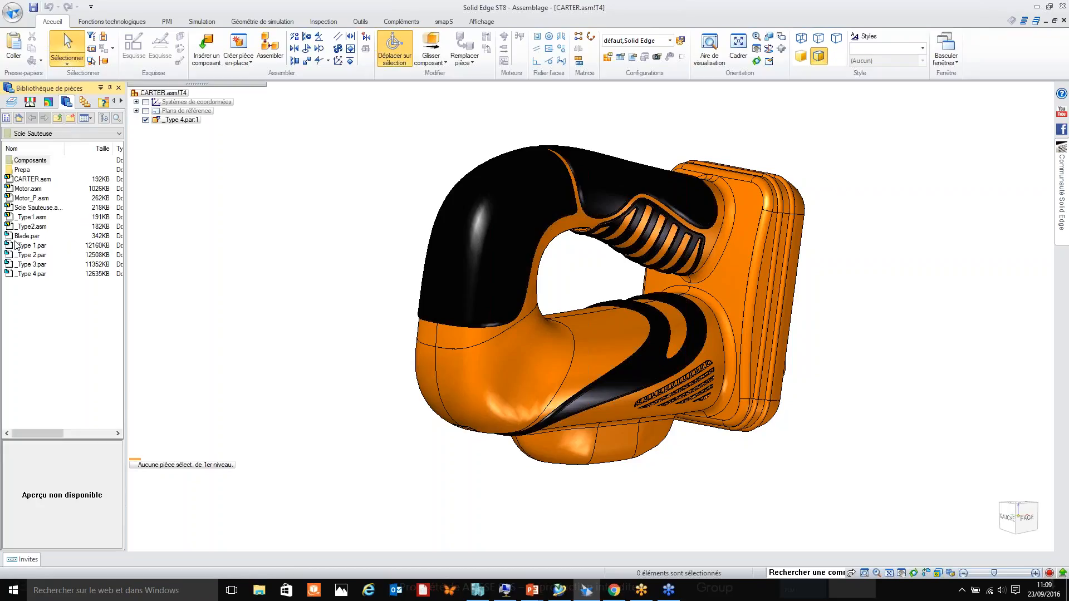
{"action": "left_click", "coordinate": [16, 246]}
{"action": "left_click", "coordinate": [10, 237]}
{"action": "left_click_drag", "start_coordinate": [12, 237], "coordinate": [254, 309]}
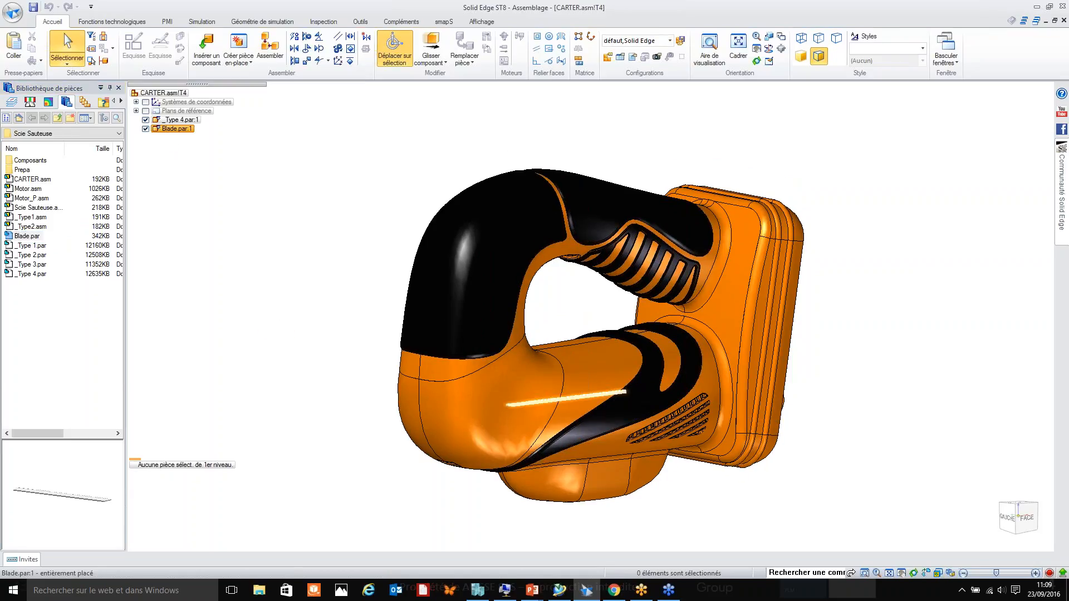
Step: Move Blade.par along its long axis until it sticks out of the front of the housing
{"action": "left_click", "coordinate": [170, 129]}
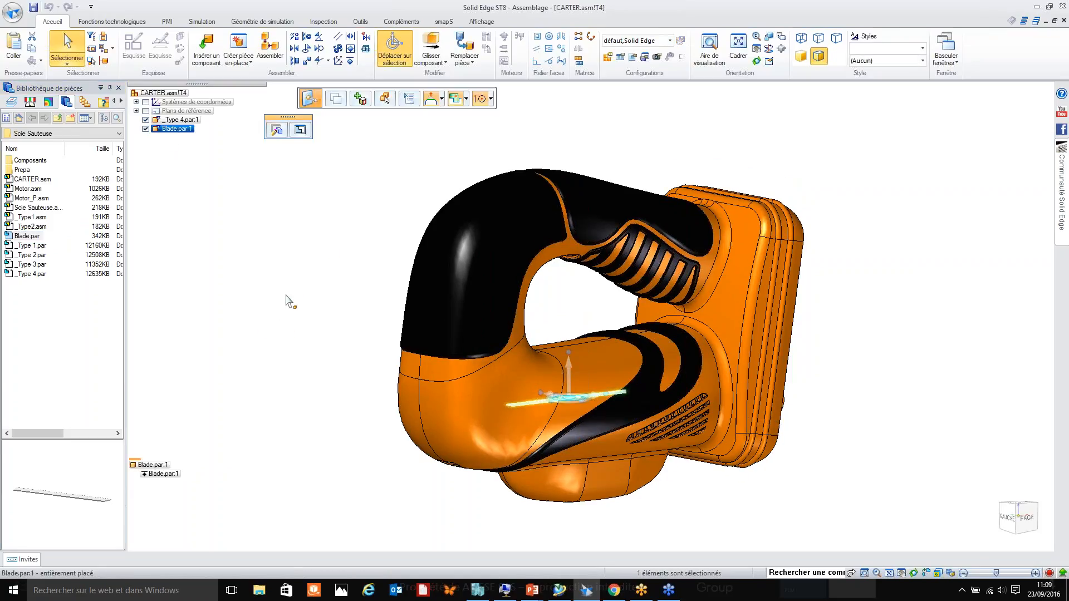
{"action": "middle_click_drag", "start_coordinate": [562, 394], "coordinate": [563, 415]}
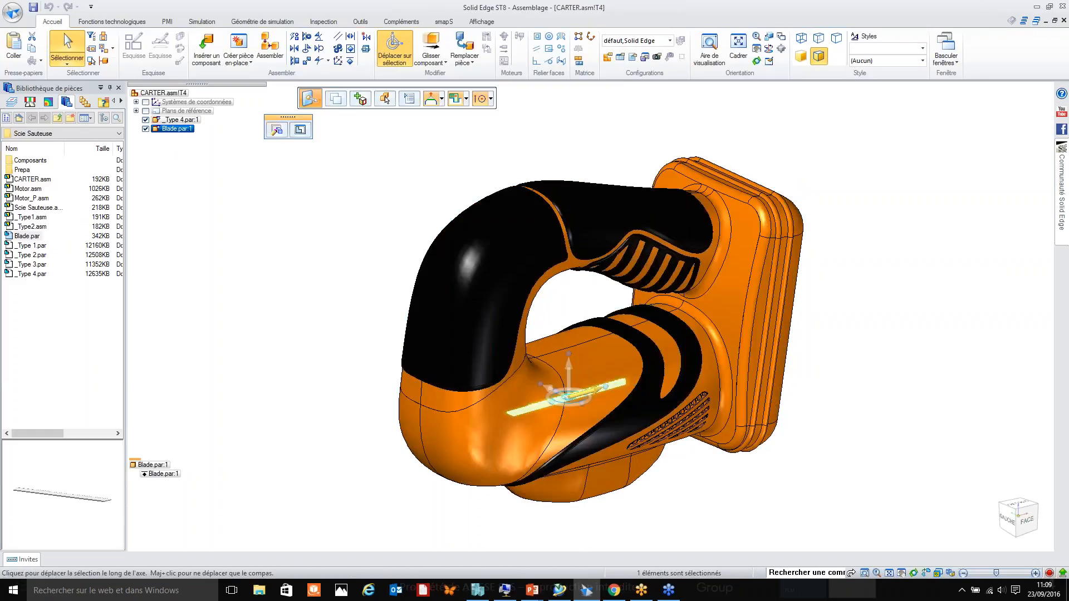
{"action": "left_click", "coordinate": [591, 392]}
{"action": "left_click", "coordinate": [379, 472]}
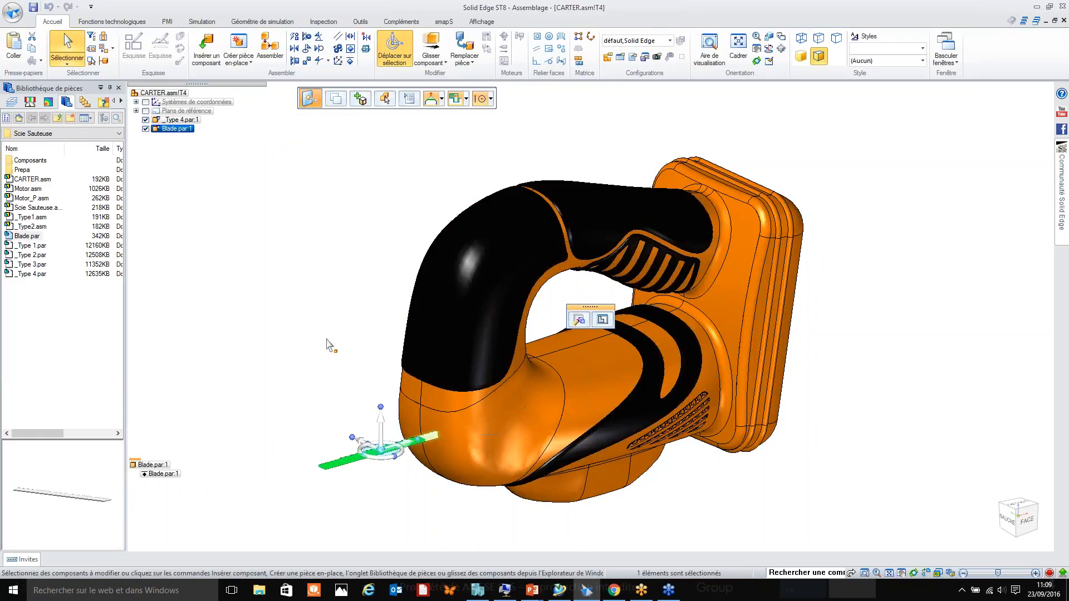
{"action": "left_click", "coordinate": [325, 343]}
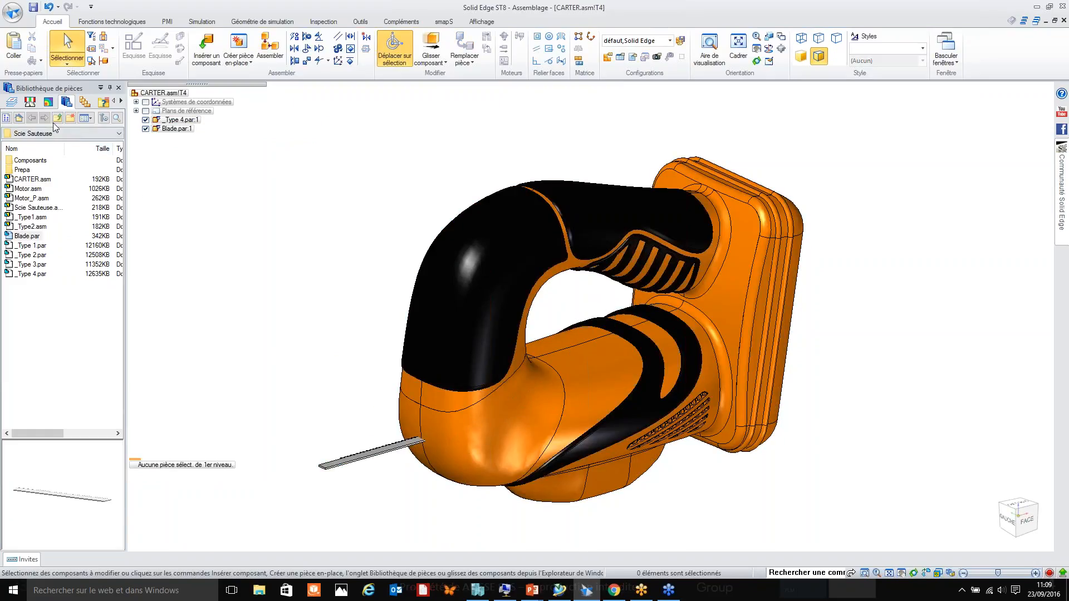
Step: Check the excluded occurrences of member T3 in the alternate assemblies list and return to member T4
{"action": "left_click", "coordinate": [85, 102]}
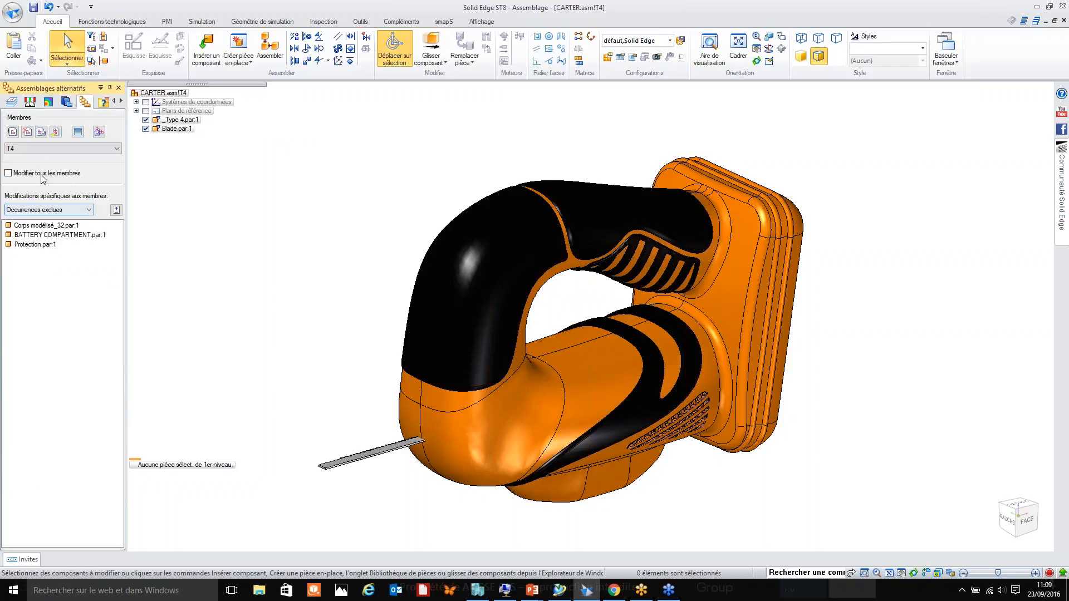
{"action": "scroll", "coordinate": [51, 150], "scroll_direction": "up", "scroll_amount": 1}
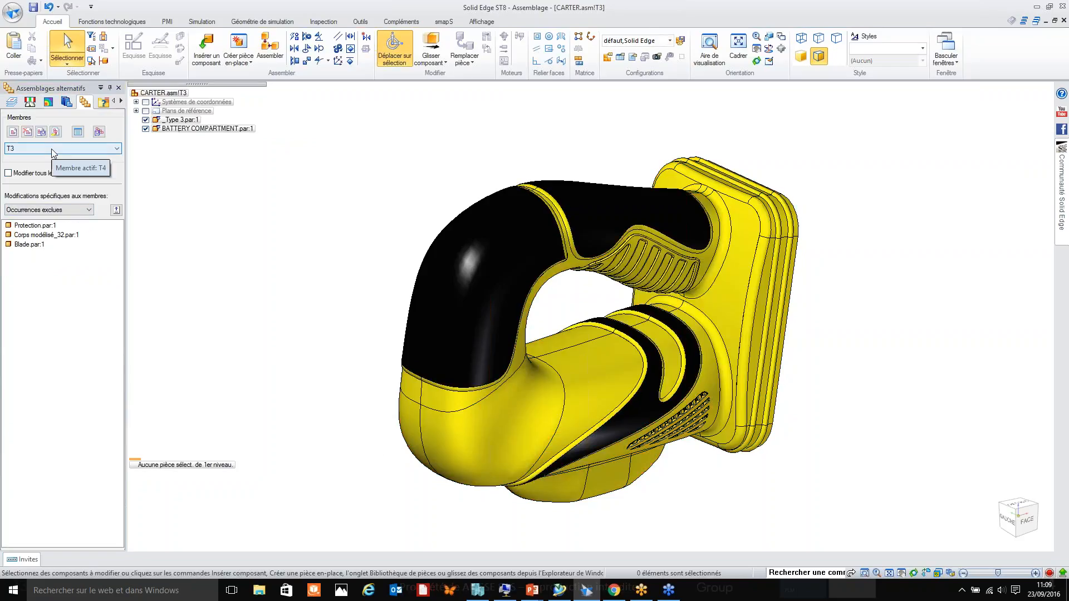
{"action": "scroll", "coordinate": [64, 150], "scroll_direction": "down", "scroll_amount": 1}
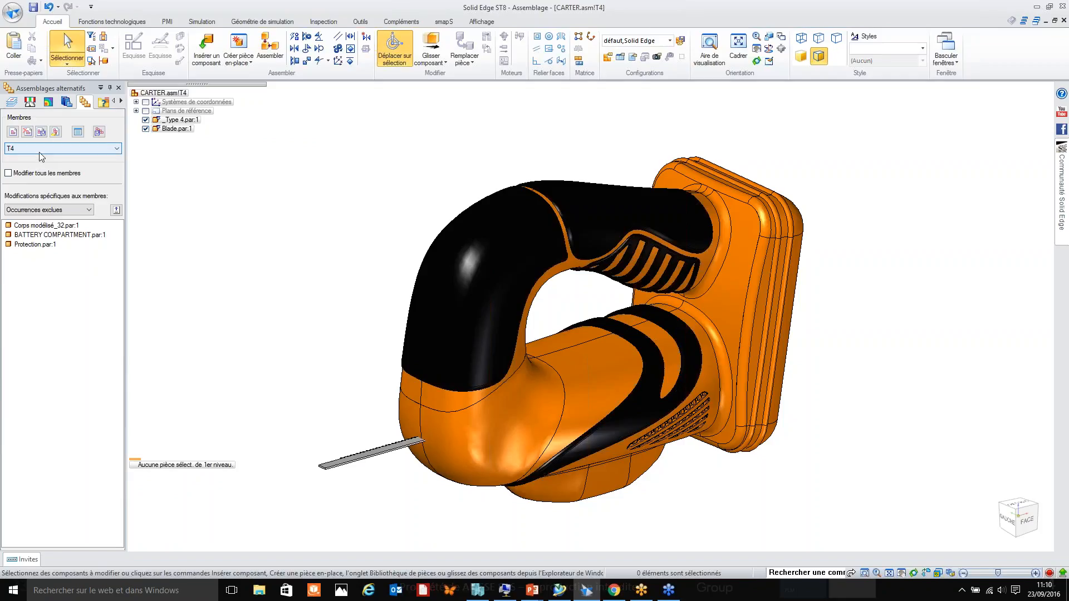
Step: Make T2 the active member and restore its excluded Blade.par occurrence
{"action": "left_click", "coordinate": [49, 154]}
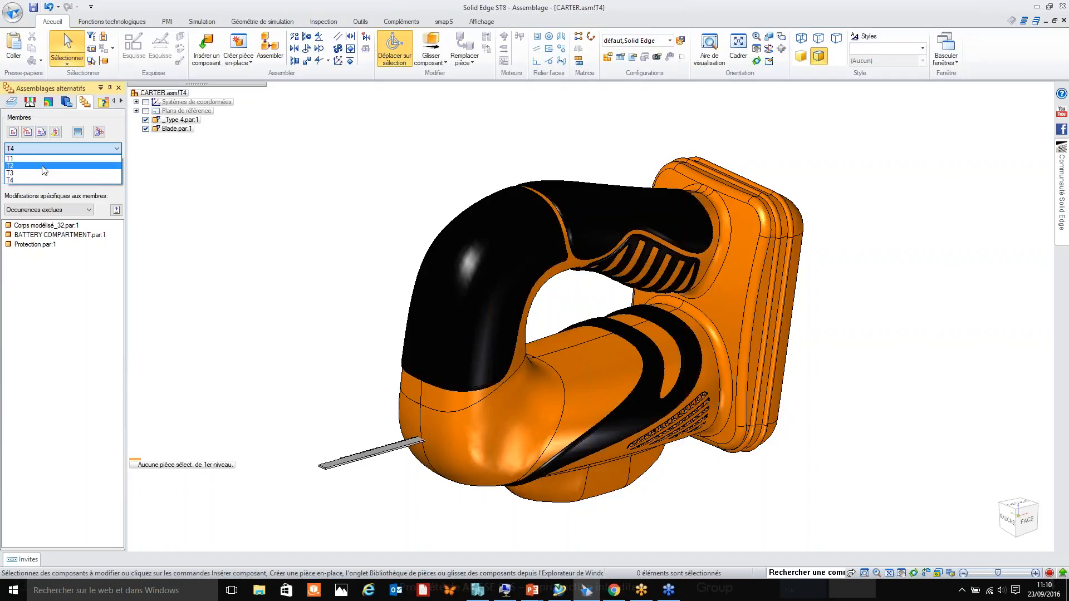
{"action": "left_click", "coordinate": [44, 170]}
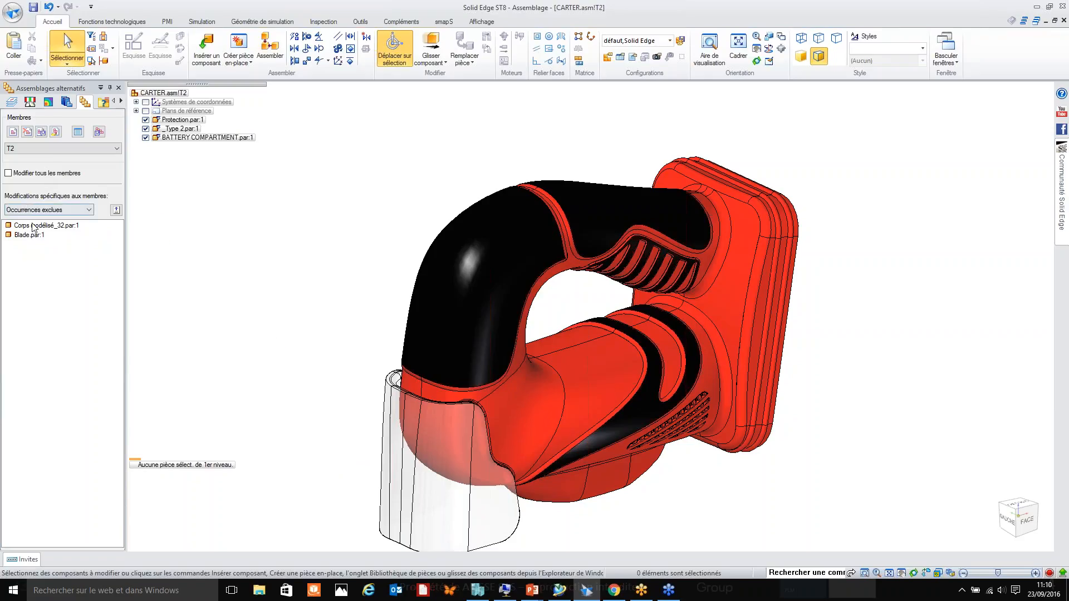
{"action": "left_click", "coordinate": [8, 233]}
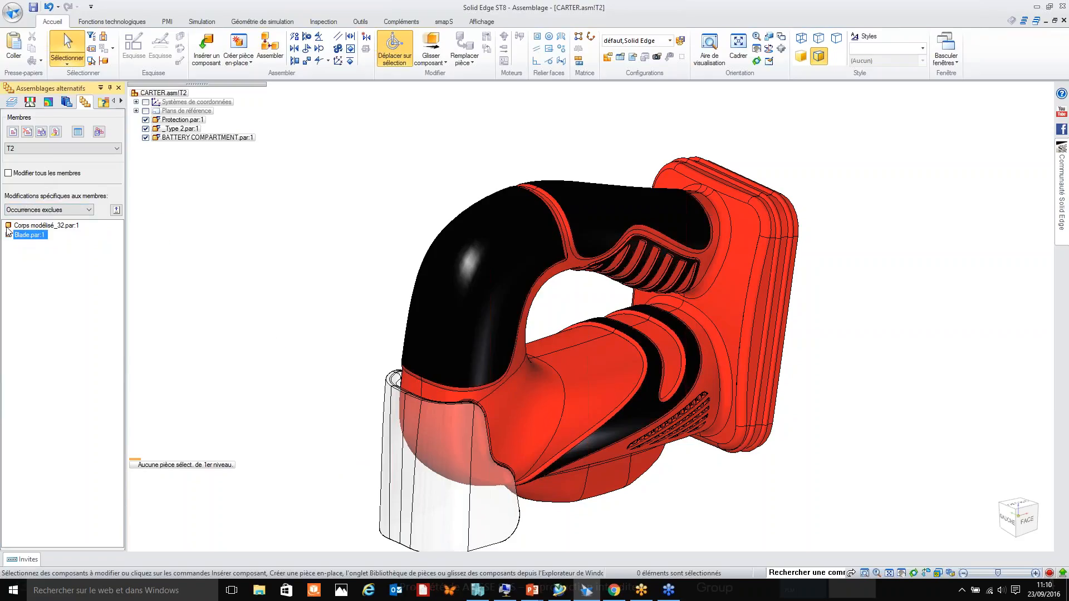
{"action": "left_click", "coordinate": [115, 211]}
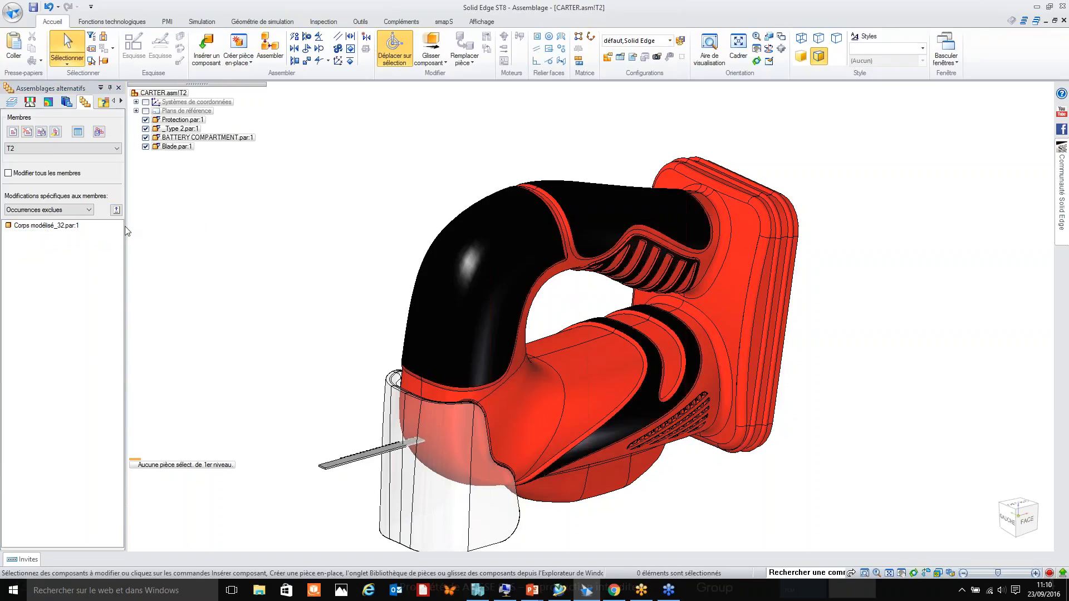
Step: Delete the Blade.par part from member T2 and confirm the removal
{"action": "scroll", "coordinate": [59, 151], "scroll_direction": "down", "scroll_amount": 1}
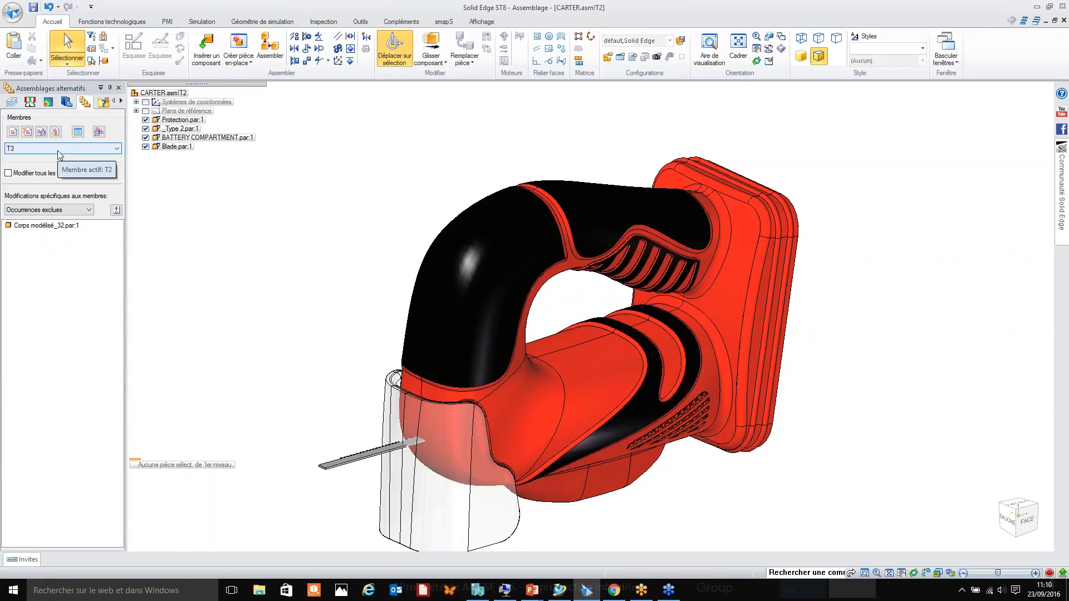
{"action": "scroll", "coordinate": [58, 150], "scroll_direction": "up", "scroll_amount": 1}
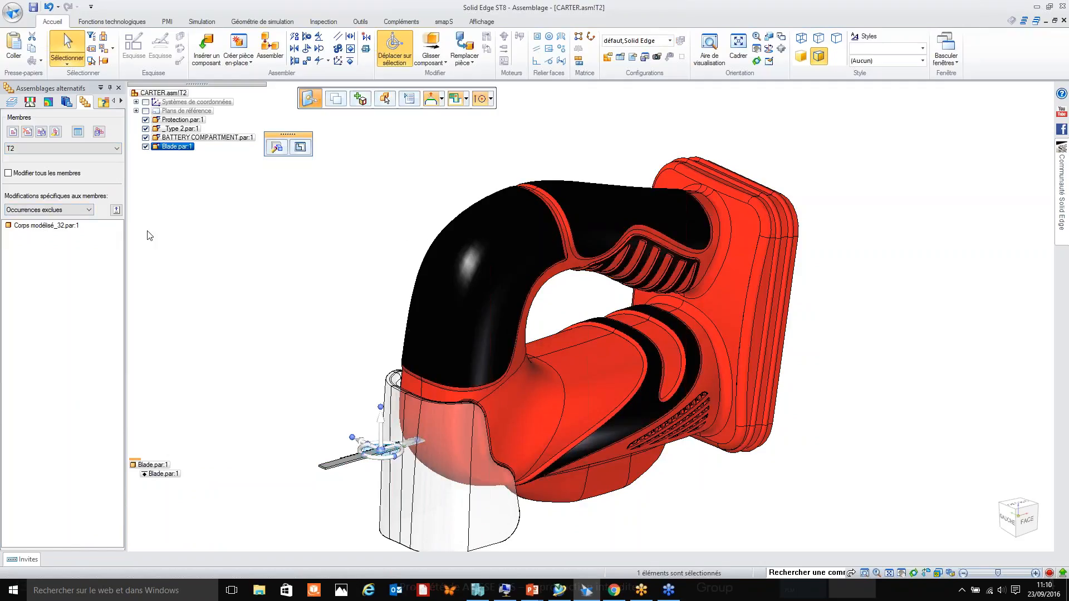
{"action": "key", "text": "Delete"}
{"action": "key", "text": "Return"}
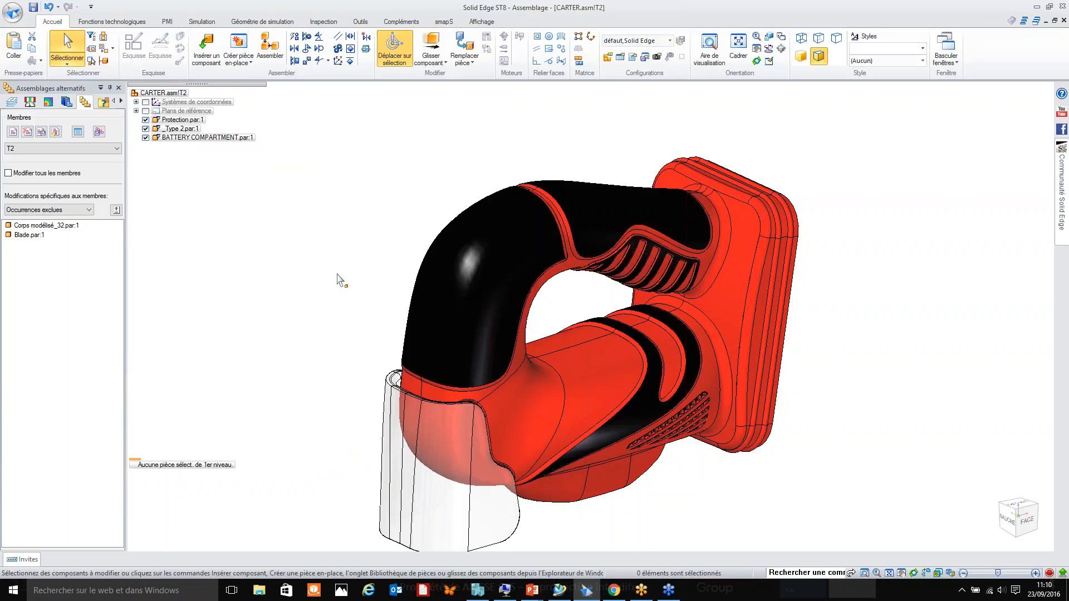
{"action": "mouse_move", "coordinate": [337, 275]}
{"action": "middle_mouse_down"}
{"action": "mouse_move", "coordinate": [336, 256]}
{"action": "mouse_move", "coordinate": [343, 269]}
{"action": "middle_mouse_up"}
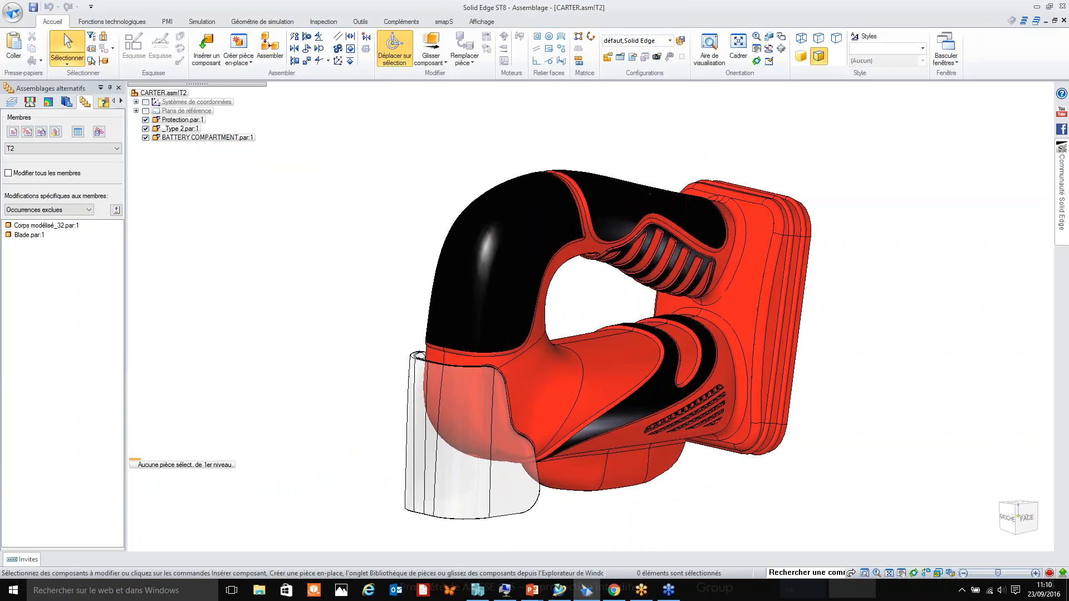
{"action": "left_click", "coordinate": [12, 12]}
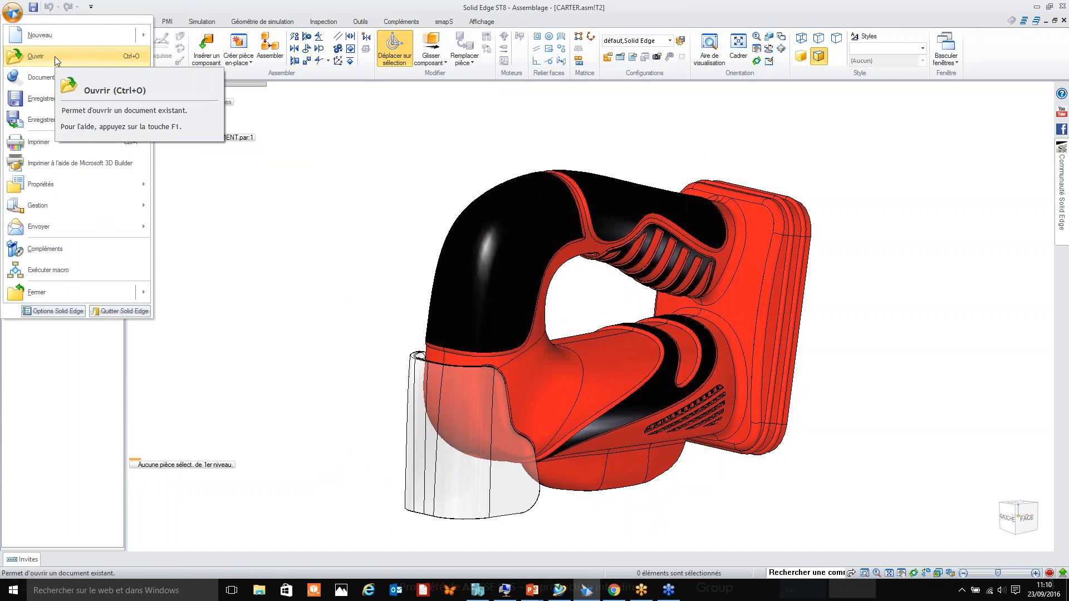
{"action": "left_click", "coordinate": [35, 57]}
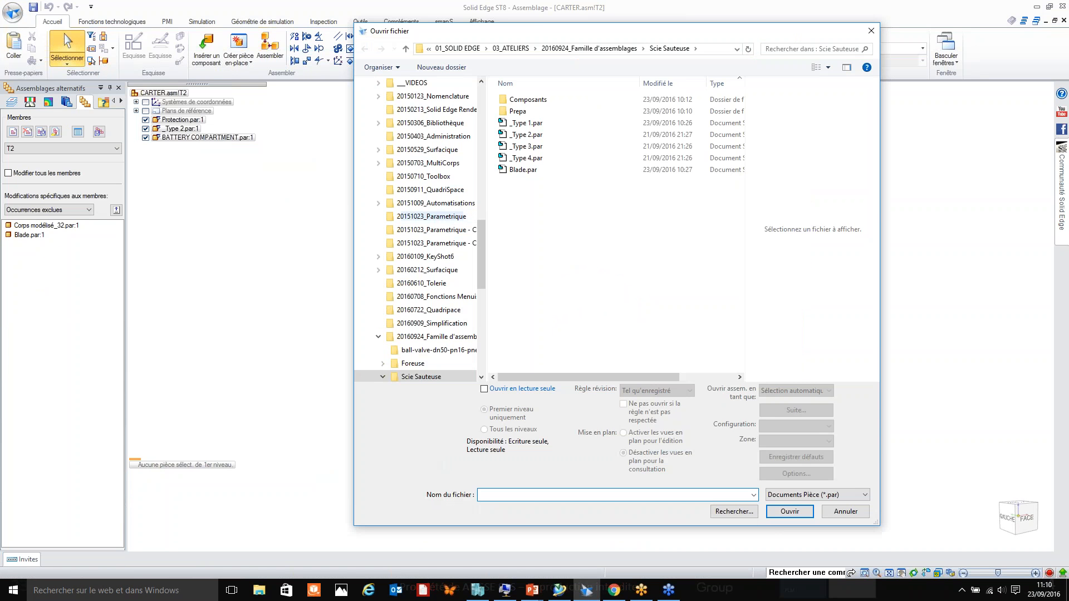
{"action": "left_click", "coordinate": [845, 511]}
{"action": "left_click", "coordinate": [12, 12]}
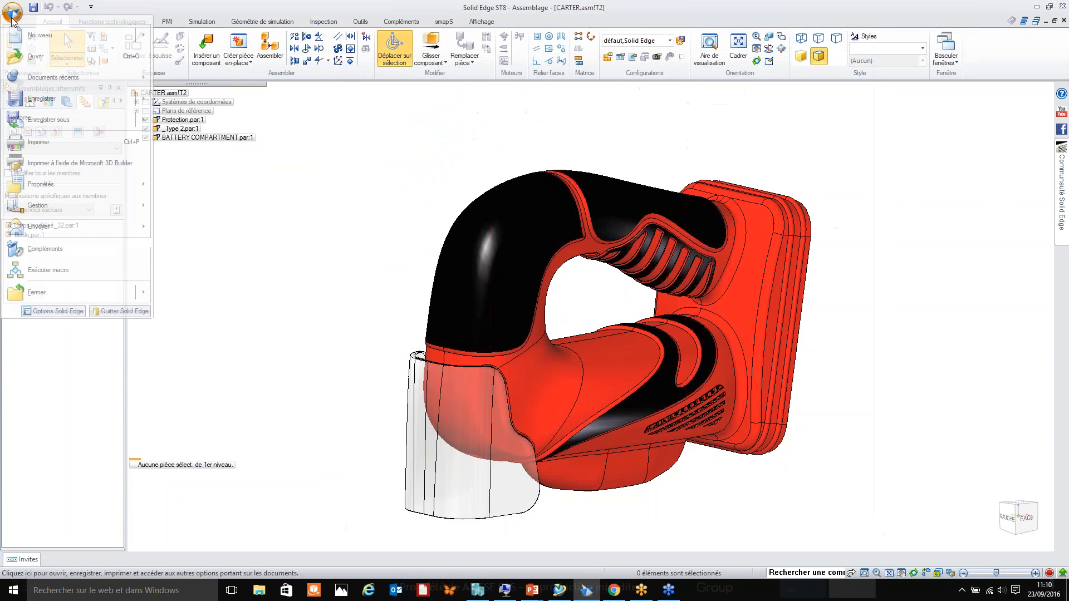
{"action": "mouse_move", "coordinate": [57, 44]}
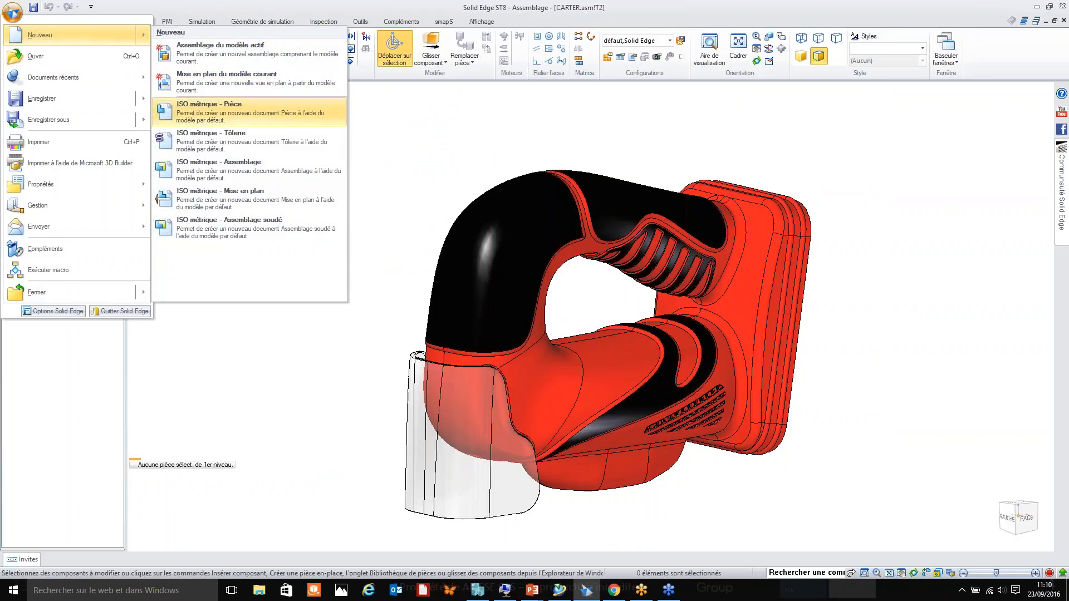
{"action": "key", "text": "Escape"}
Step: Save the assembly and create a drawing of the current model from the Iso Metric Draft.dft template with the view creation wizard
{"action": "left_click", "coordinate": [34, 8]}
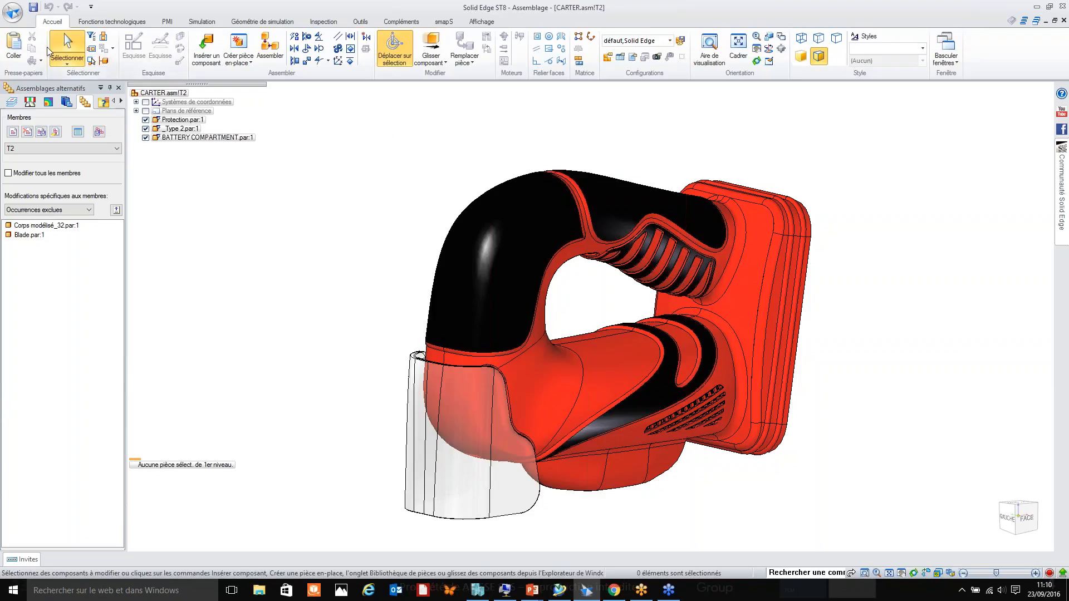
{"action": "left_click", "coordinate": [13, 11]}
{"action": "mouse_move", "coordinate": [39, 34]}
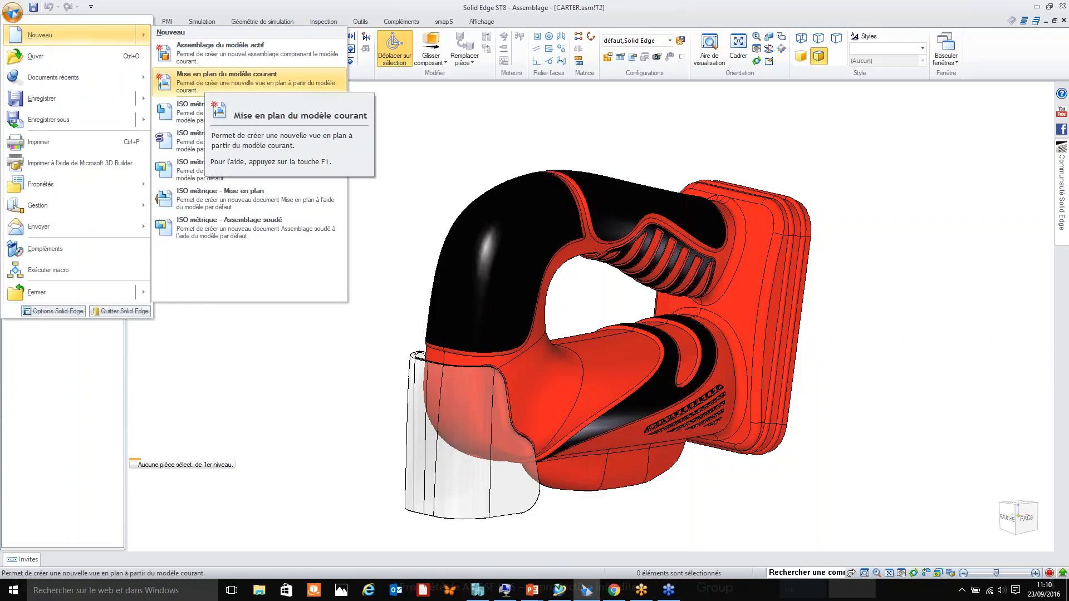
{"action": "left_click", "coordinate": [212, 87]}
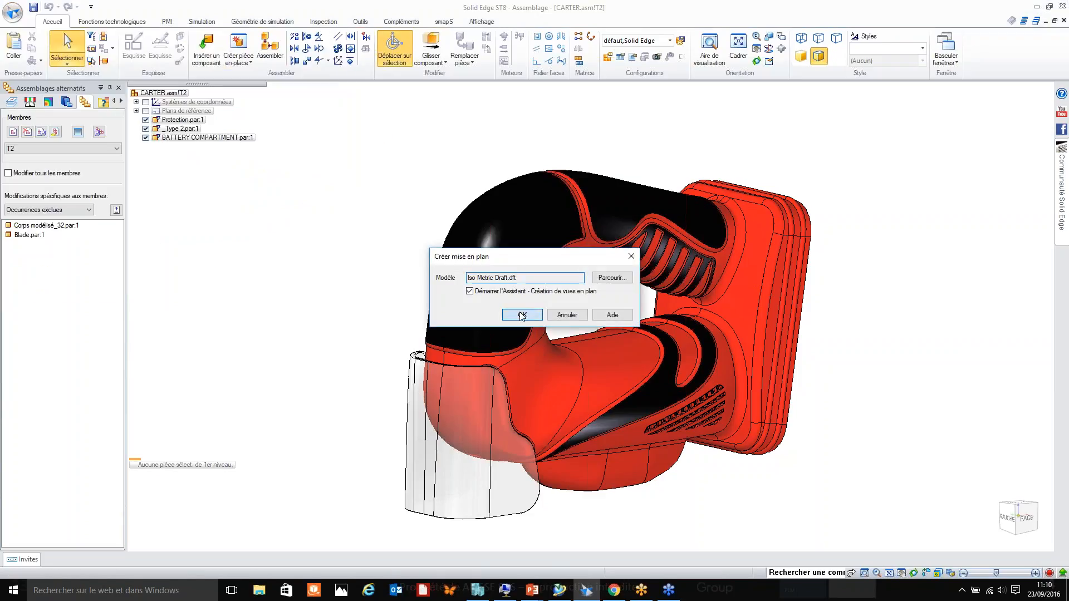
{"action": "left_click", "coordinate": [522, 315]}
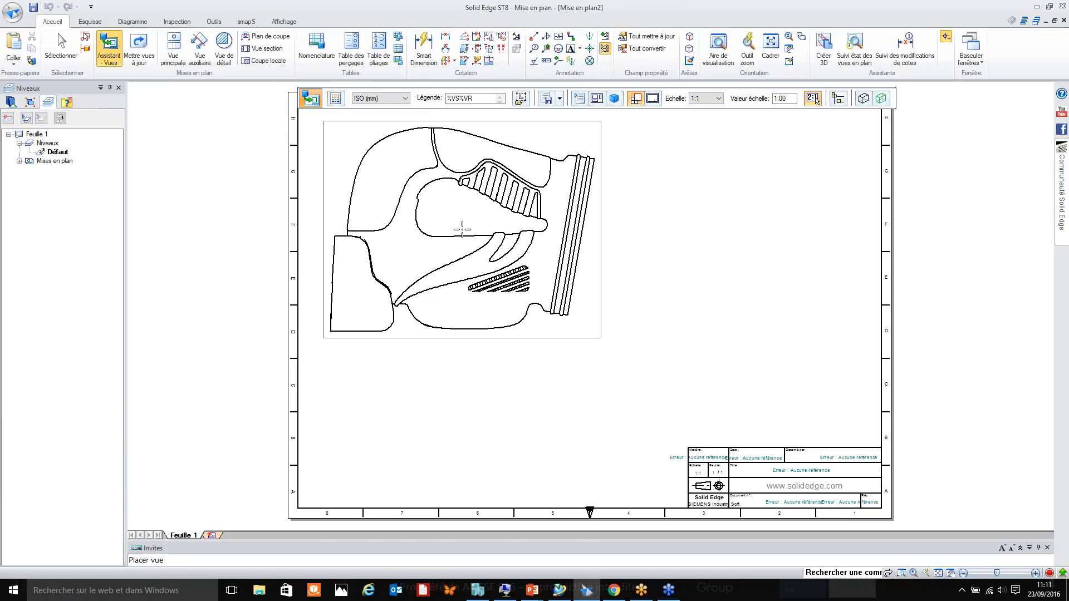
Step: Place the main side view at 1:1 scale in the upper-left area of the drawing sheet and end view placement
{"action": "left_click", "coordinate": [462, 228]}
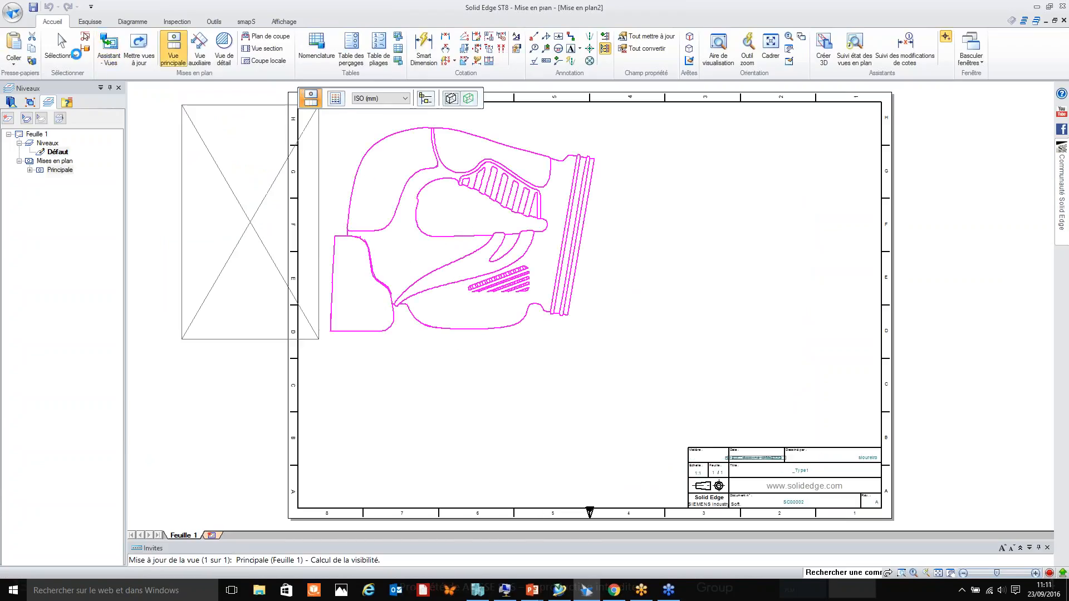
{"action": "key", "text": "Escape"}
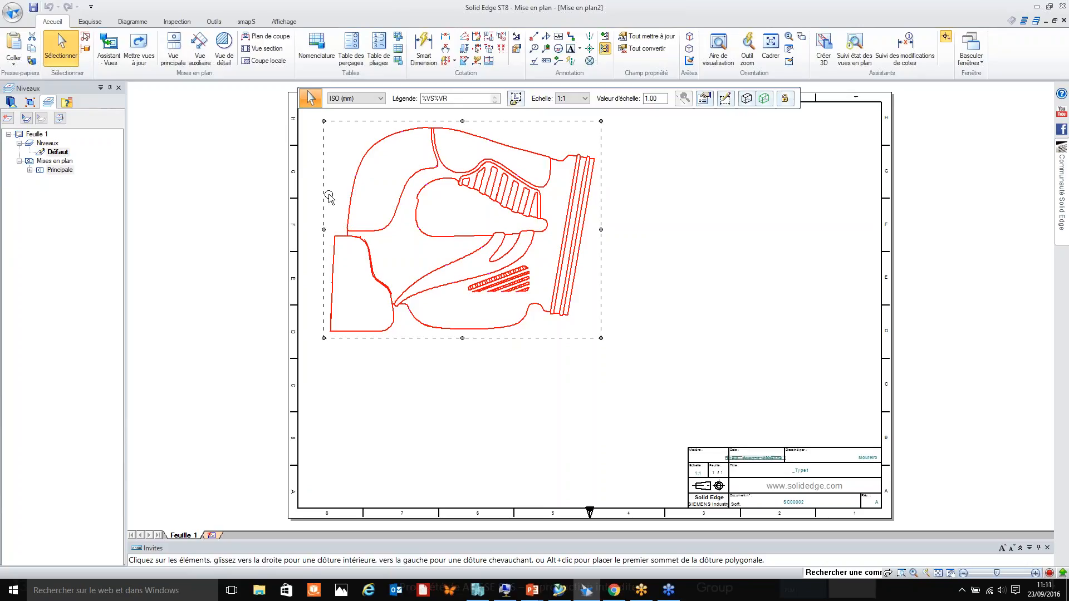
{"action": "left_click", "coordinate": [284, 189]}
Step: Start a new drawing view with the view wizard and load the assembly CARTER.asm as its model
{"action": "left_click", "coordinate": [109, 49]}
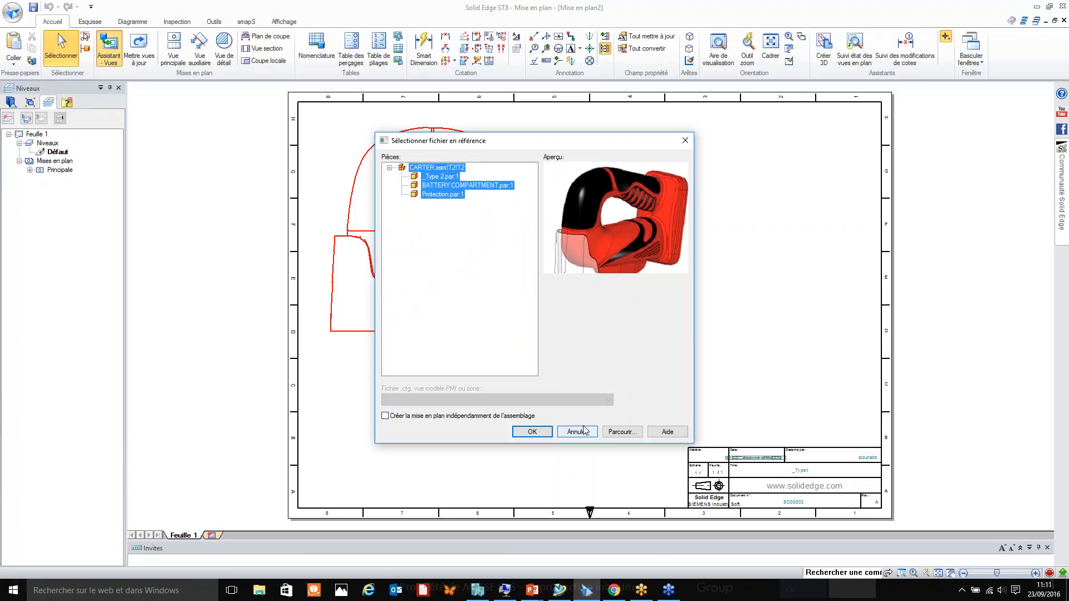
{"action": "left_click", "coordinate": [622, 433]}
{"action": "scroll", "coordinate": [538, 246], "scroll_direction": "down", "scroll_amount": 1}
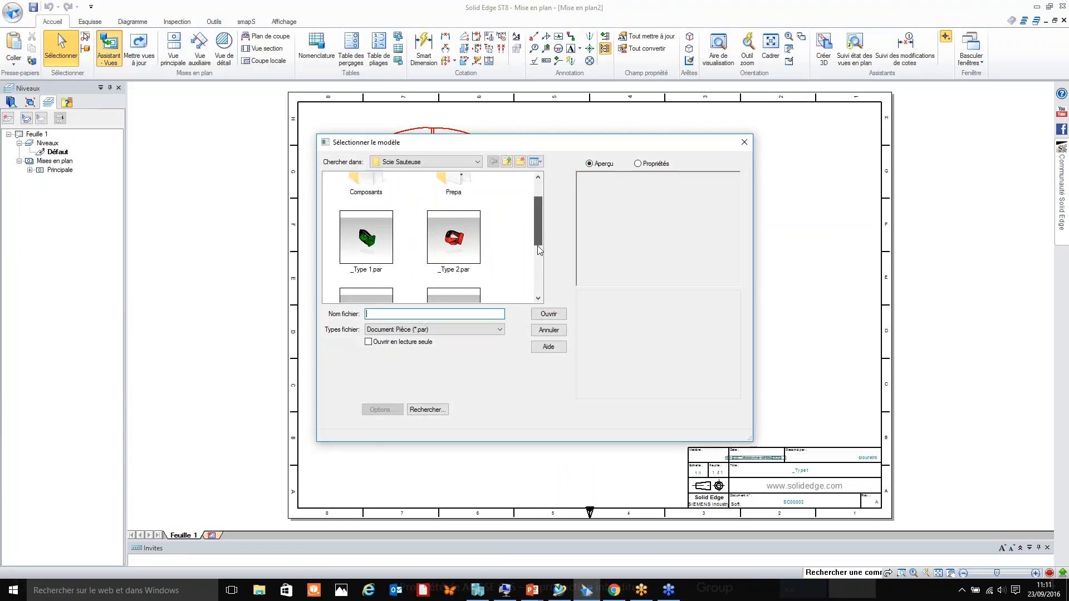
{"action": "left_click", "coordinate": [476, 329]}
{"action": "left_click", "coordinate": [407, 345]}
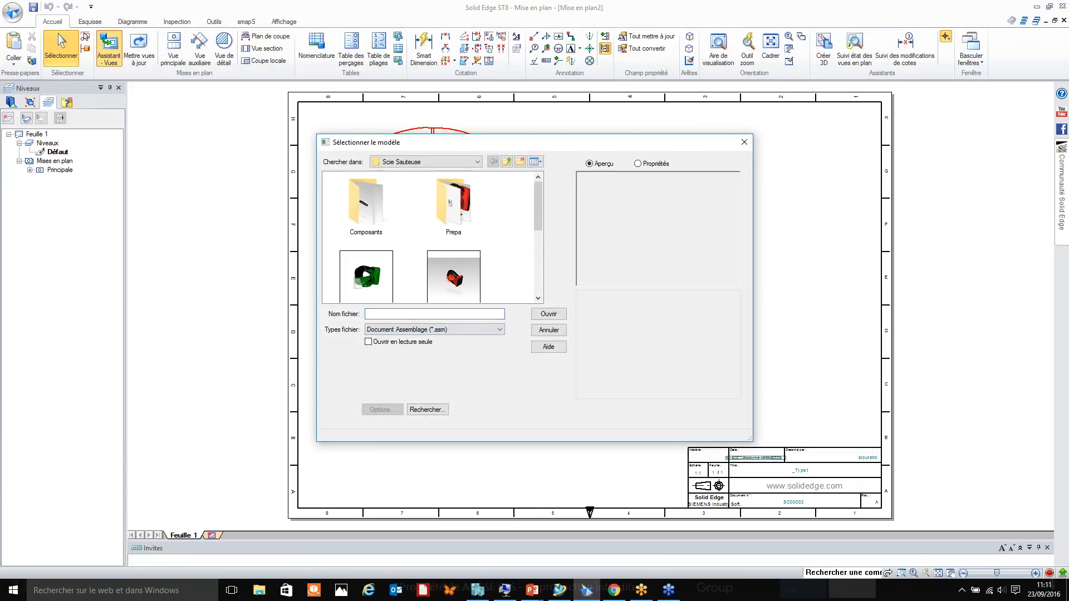
{"action": "left_click", "coordinate": [366, 278]}
{"action": "scroll", "coordinate": [449, 290], "scroll_direction": "down", "scroll_amount": 1}
{"action": "left_click", "coordinate": [369, 275]}
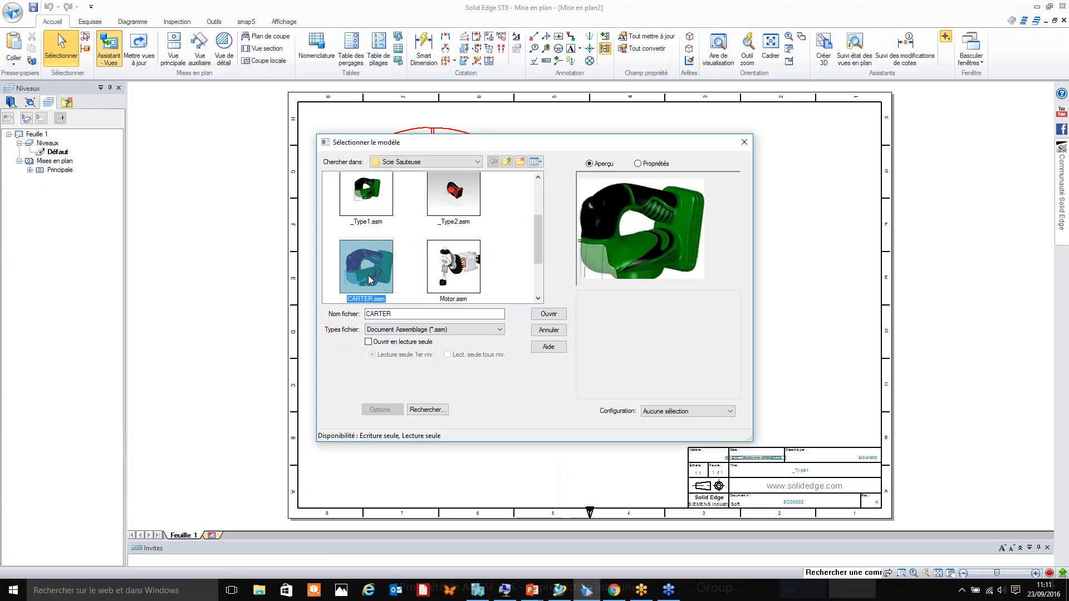
{"action": "double_click", "coordinate": [366, 269]}
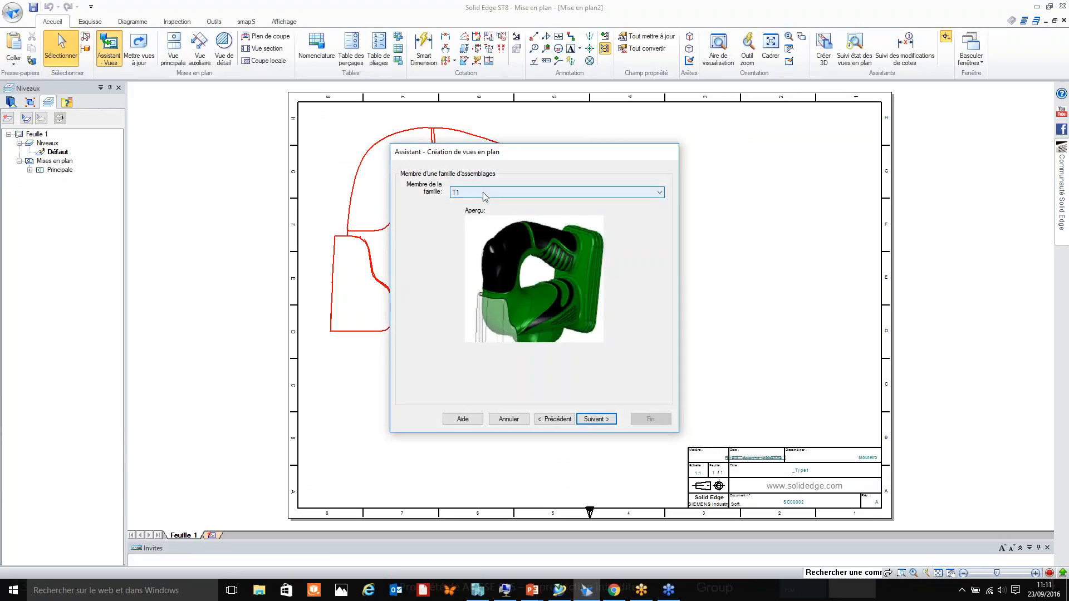
Step: Preview the CARTER assembly family members and continue the new view with member T1
{"action": "scroll", "coordinate": [482, 192], "scroll_direction": "down", "scroll_amount": 2}
{"action": "scroll", "coordinate": [486, 198], "scroll_direction": "down", "scroll_amount": 1}
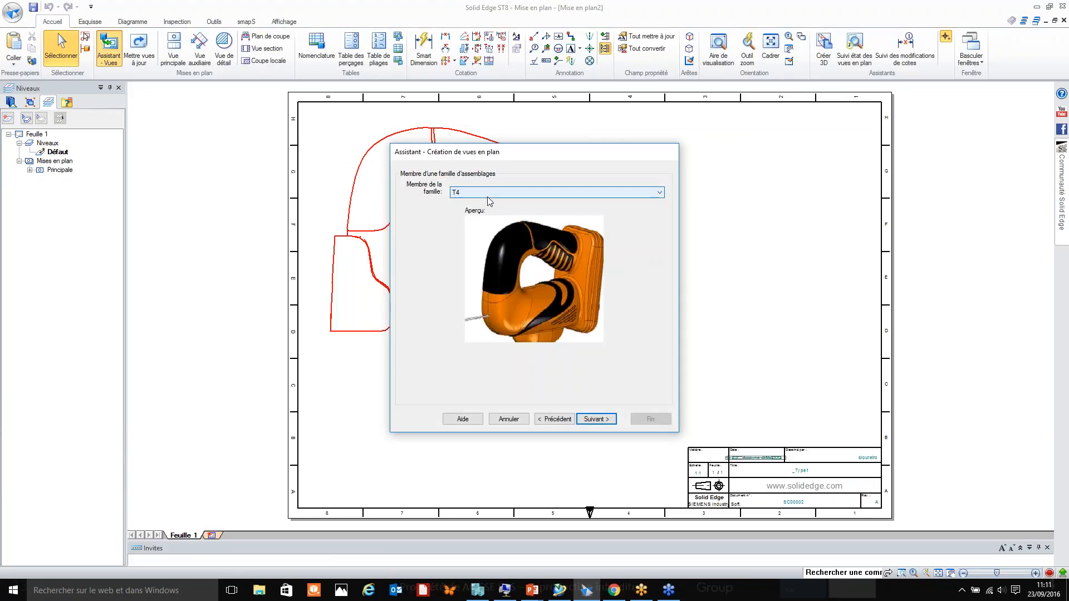
{"action": "scroll", "coordinate": [489, 201], "scroll_direction": "up", "scroll_amount": 3}
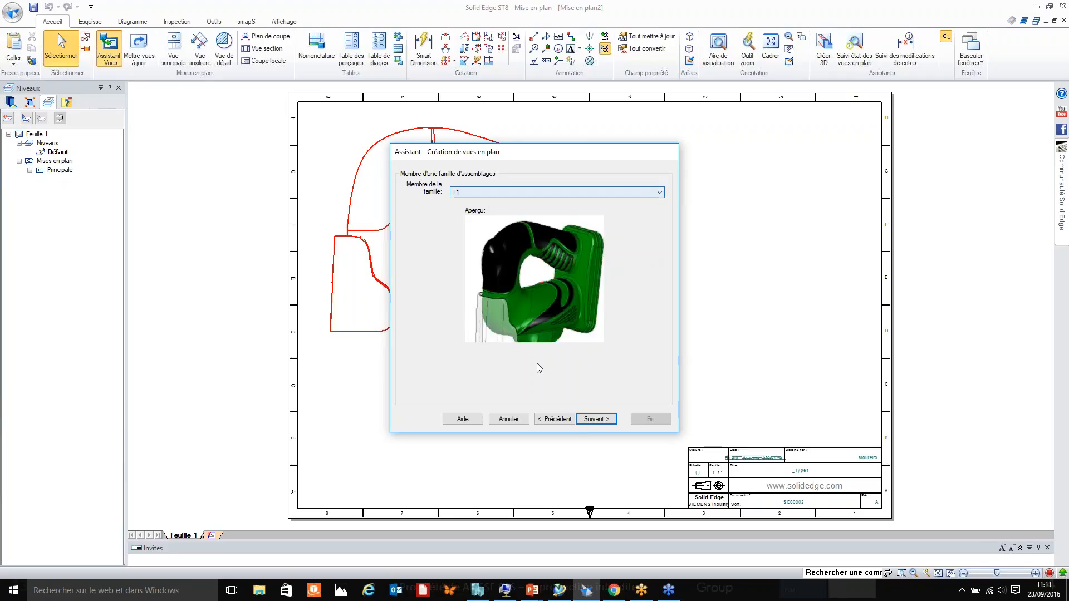
{"action": "left_click", "coordinate": [592, 422]}
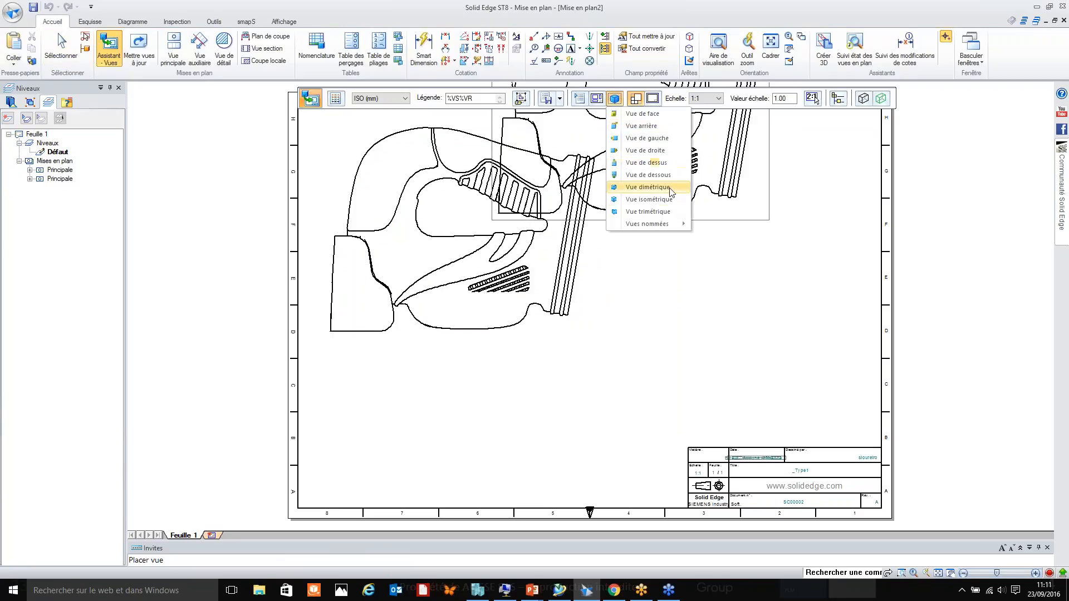
Step: Place the T1 isometric view at 1:2 scale below the main side view, and delete that side view
{"action": "left_click", "coordinate": [648, 187]}
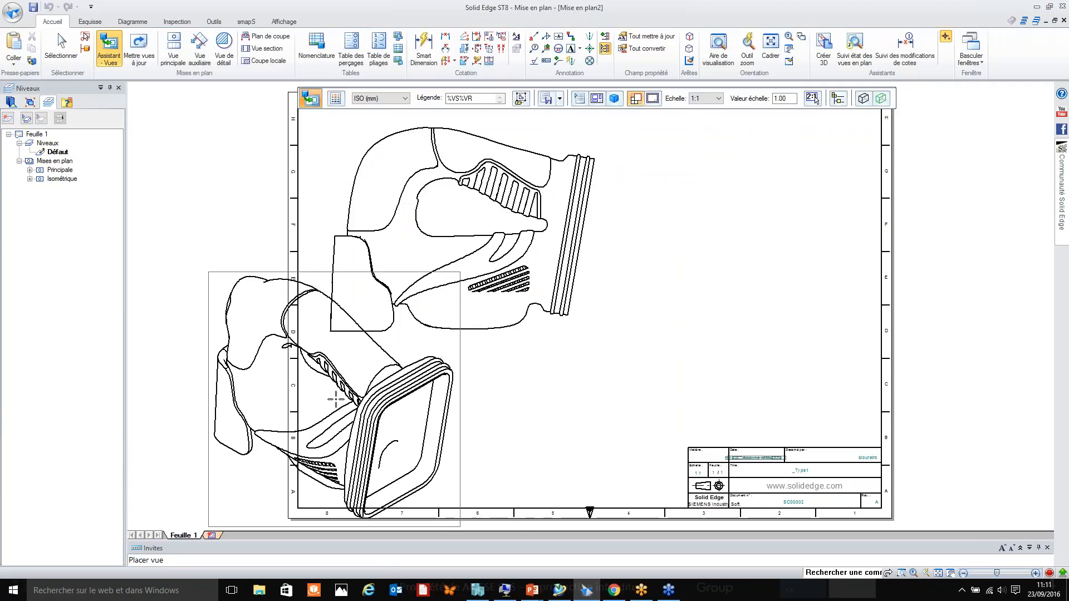
{"action": "scroll", "coordinate": [334, 400], "scroll_direction": "down", "scroll_amount": 1, "text": "ctrl"}
{"action": "left_click", "coordinate": [382, 428]}
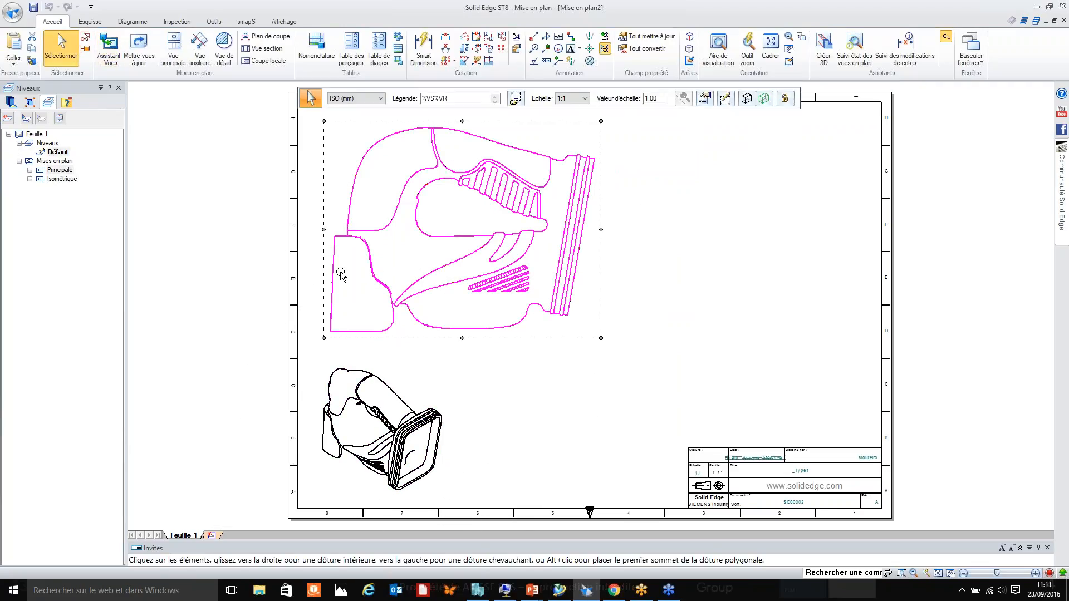
Step: Create an isometric view of _Type2.asm at 1:2 scale and place it near the middle of the sheet
{"action": "left_click", "coordinate": [109, 47]}
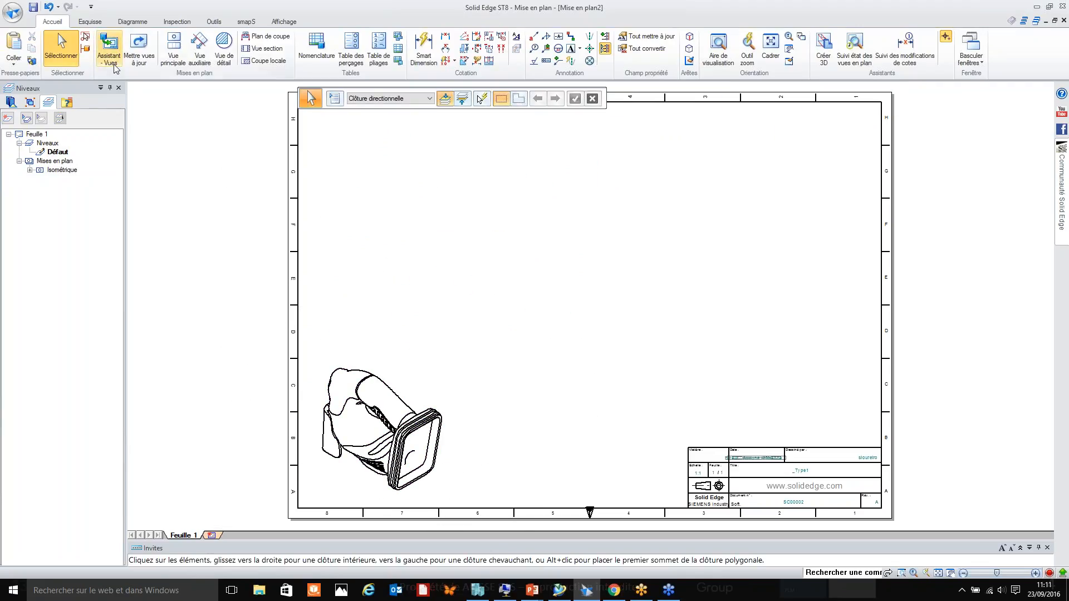
{"action": "left_click", "coordinate": [619, 433]}
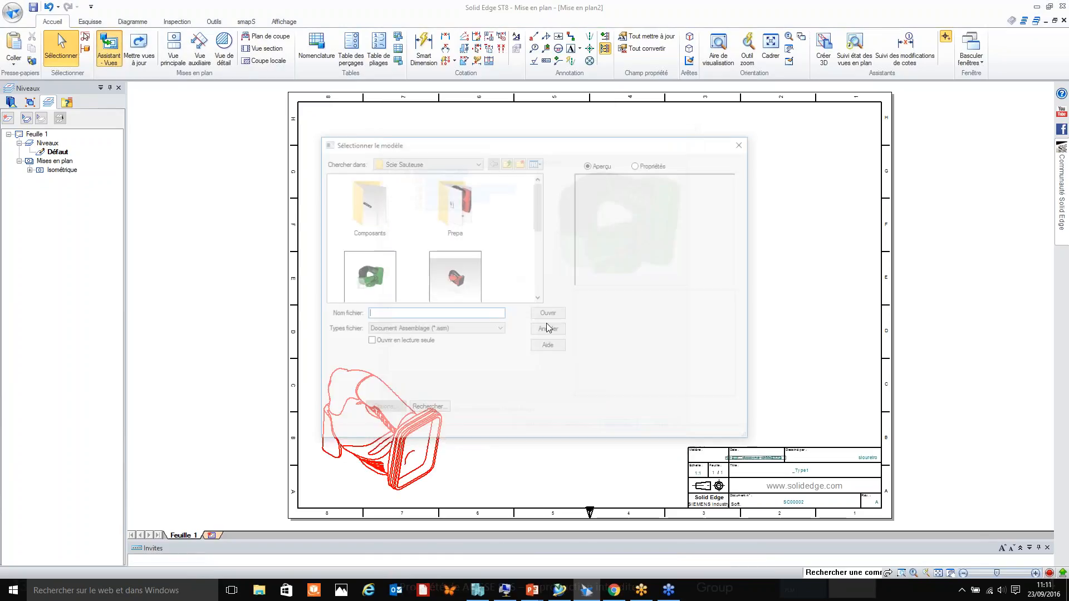
{"action": "left_click", "coordinate": [466, 283]}
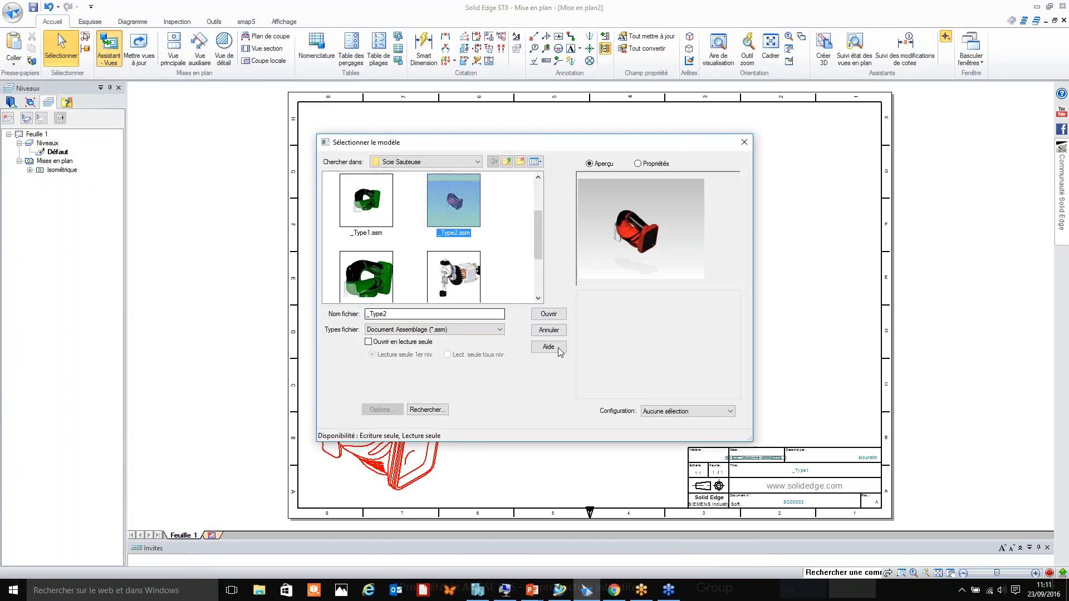
{"action": "left_click", "coordinate": [548, 314]}
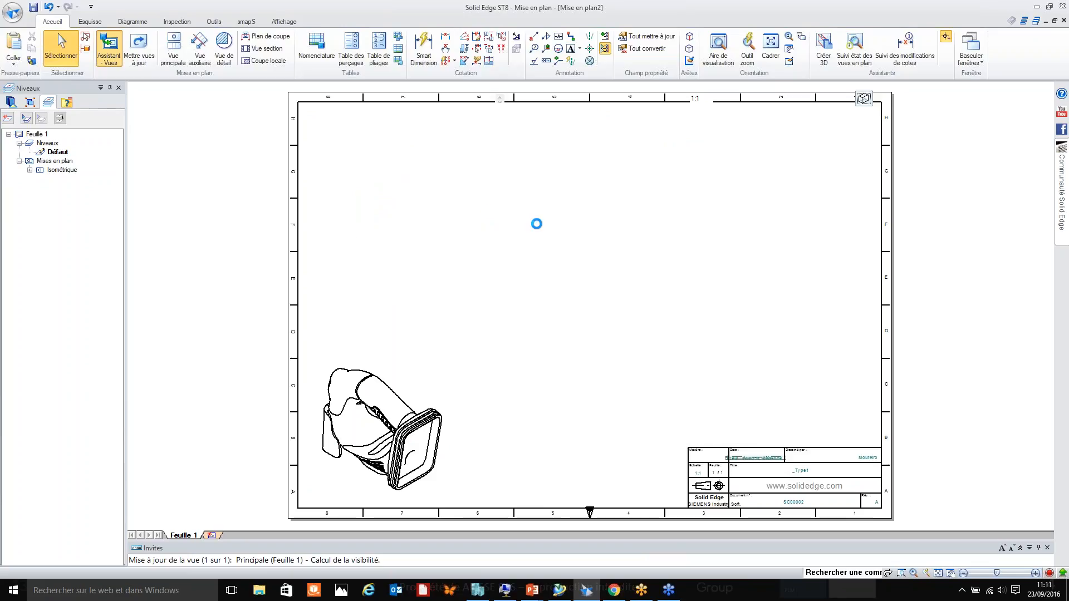
{"action": "left_click", "coordinate": [614, 98]}
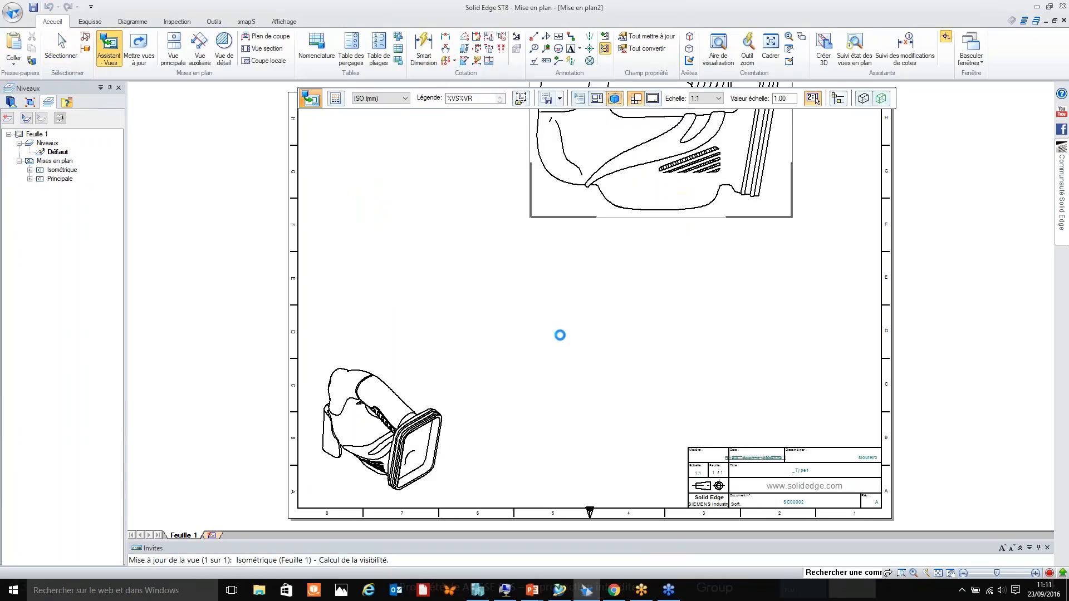
{"action": "left_click", "coordinate": [651, 200]}
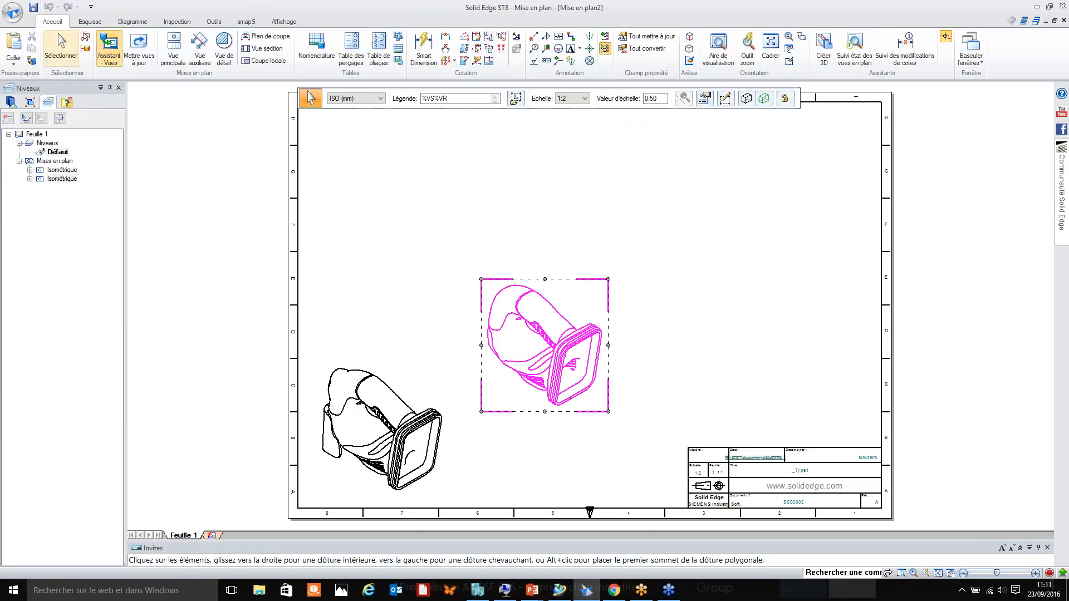
Step: Start another drawing view from CARTER.asm and choose family member T3
{"action": "left_click", "coordinate": [109, 49]}
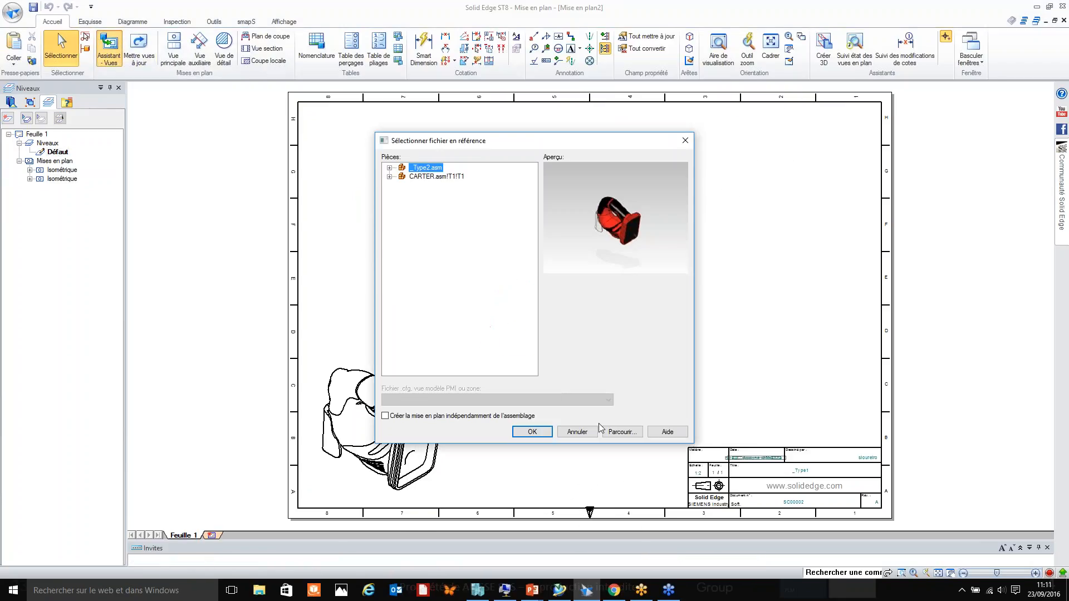
{"action": "left_click", "coordinate": [619, 431]}
{"action": "scroll", "coordinate": [410, 281], "scroll_direction": "down", "scroll_amount": 2}
{"action": "left_click", "coordinate": [382, 283]}
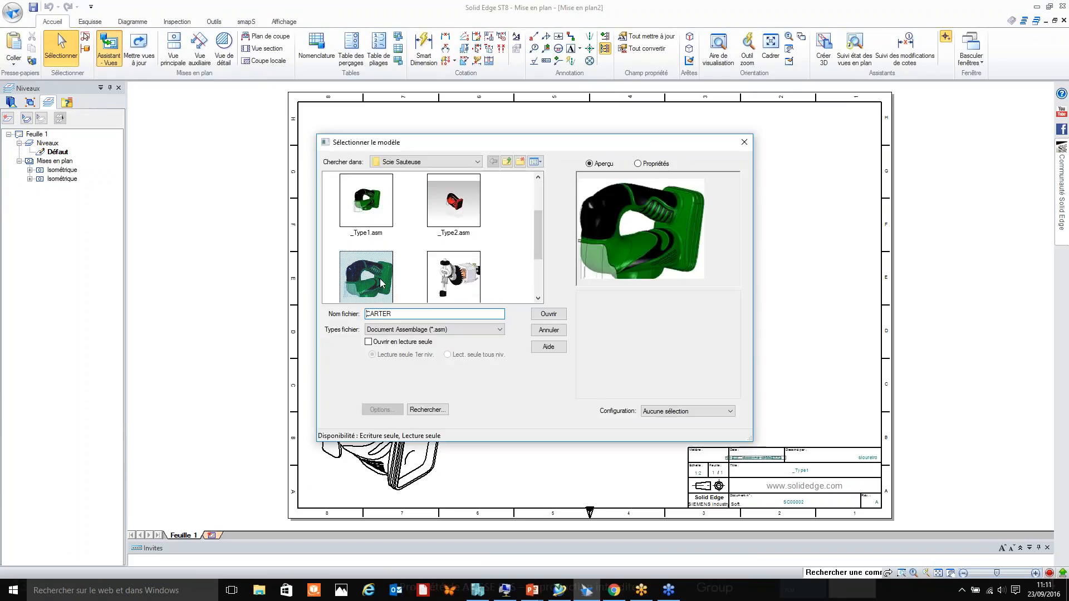
{"action": "left_click", "coordinate": [553, 314]}
{"action": "left_click", "coordinate": [540, 192]}
{"action": "left_click", "coordinate": [535, 203]}
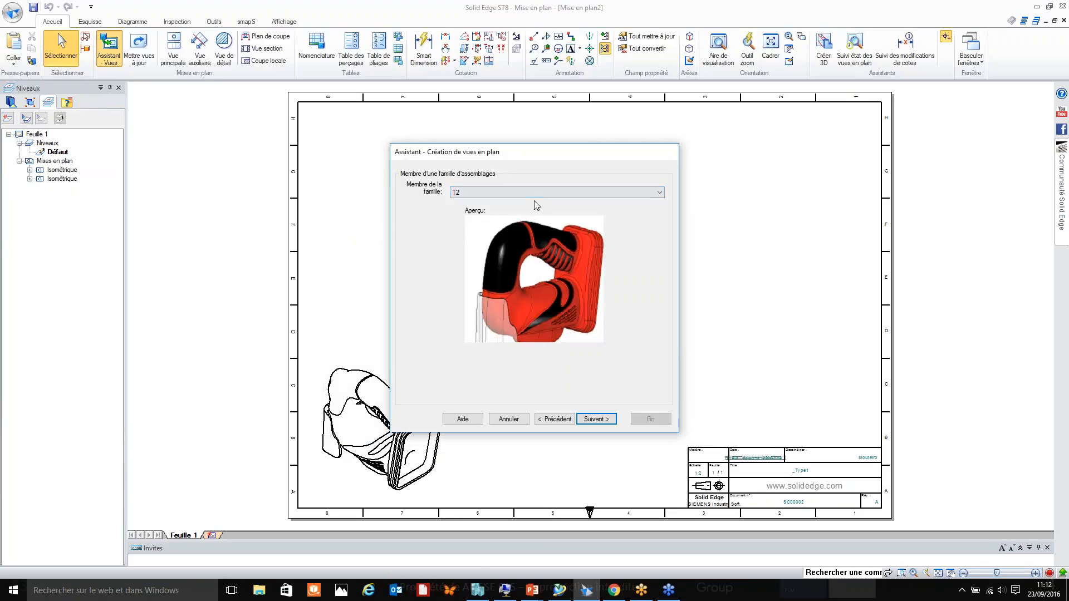
{"action": "left_click", "coordinate": [534, 194]}
{"action": "left_click", "coordinate": [521, 221]}
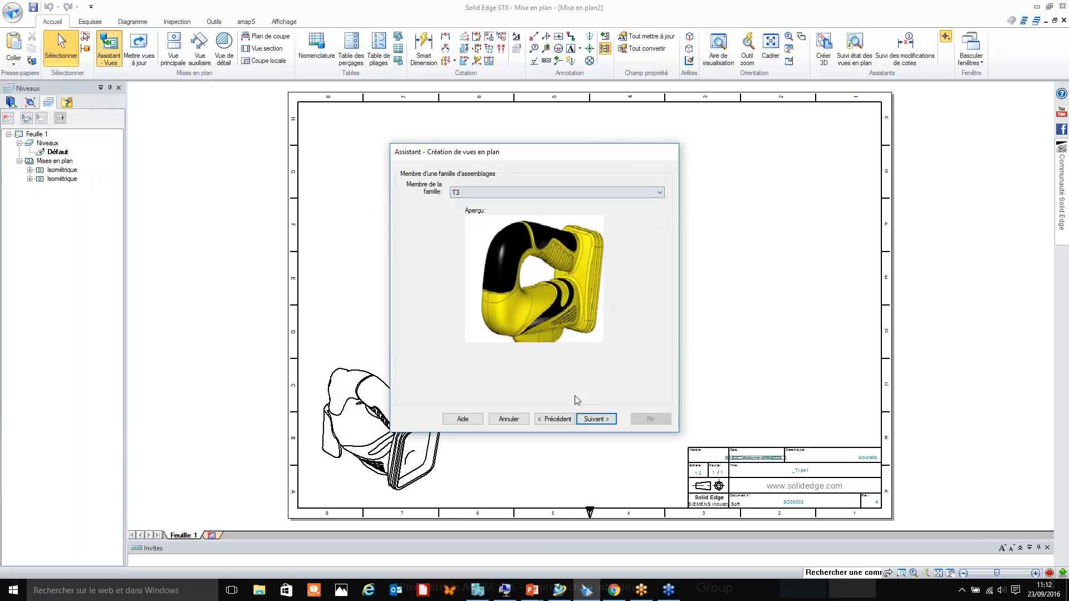
{"action": "left_click", "coordinate": [595, 418]}
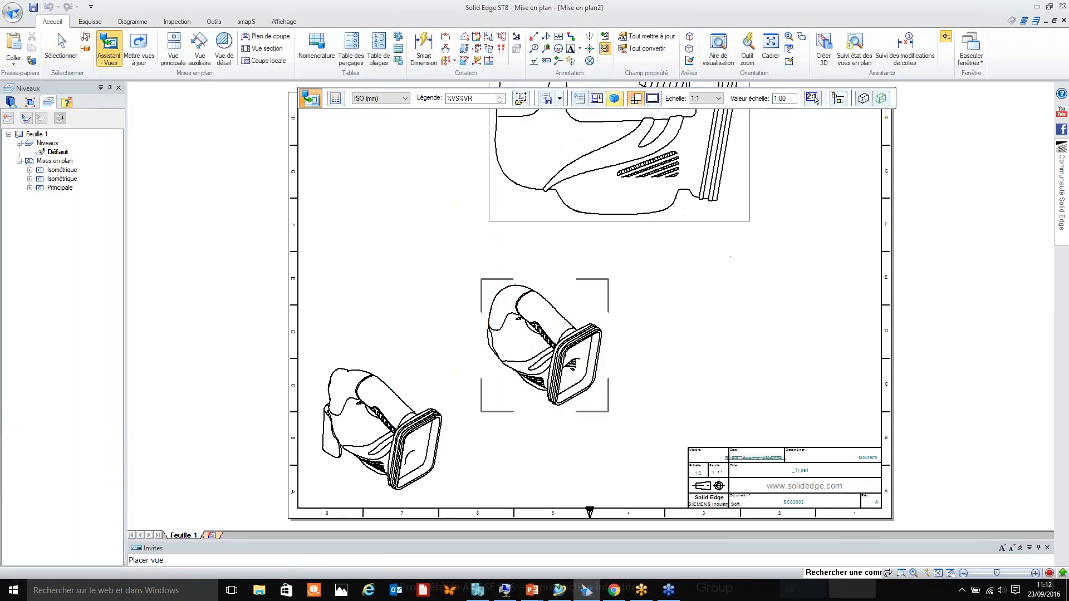
Step: Set the T3 view to isometric at 1:2 scale and place it beside the _Type2.asm view, above the title block
{"action": "left_click", "coordinate": [614, 98]}
{"action": "left_click", "coordinate": [662, 199]}
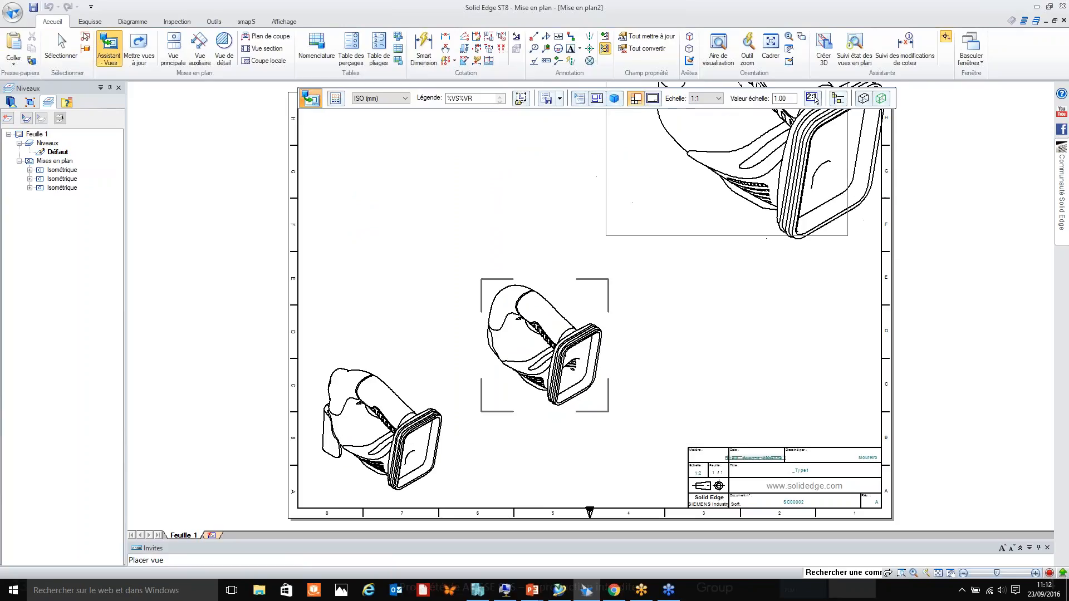
{"action": "scroll", "coordinate": [708, 101], "scroll_direction": "down", "scroll_amount": 1}
{"action": "left_click", "coordinate": [661, 379]}
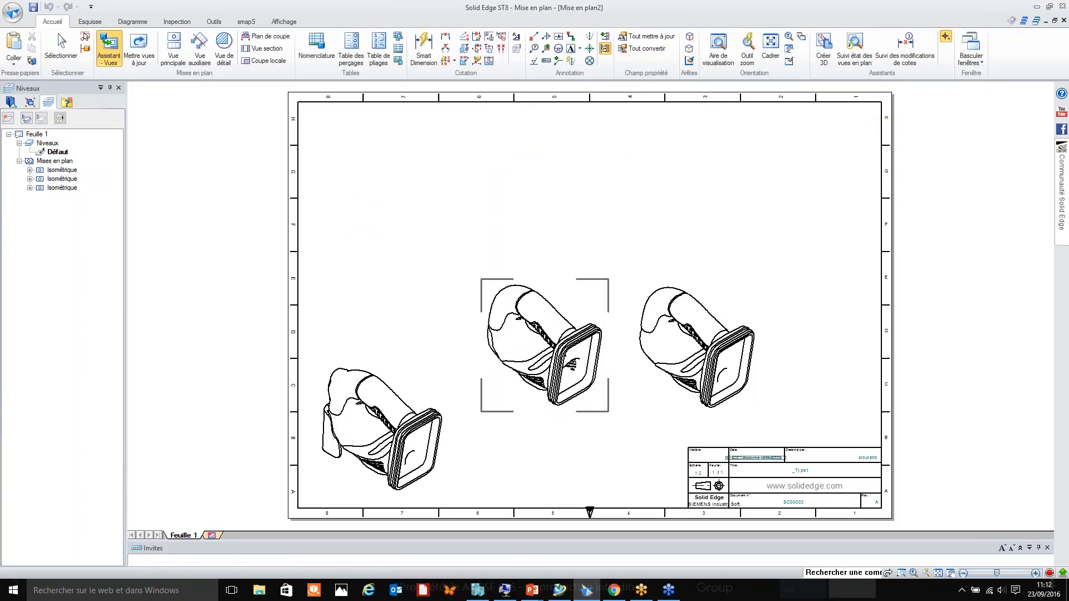
Step: Start another drawing view from CARTER.asm and choose family member T4
{"action": "left_click", "coordinate": [109, 49]}
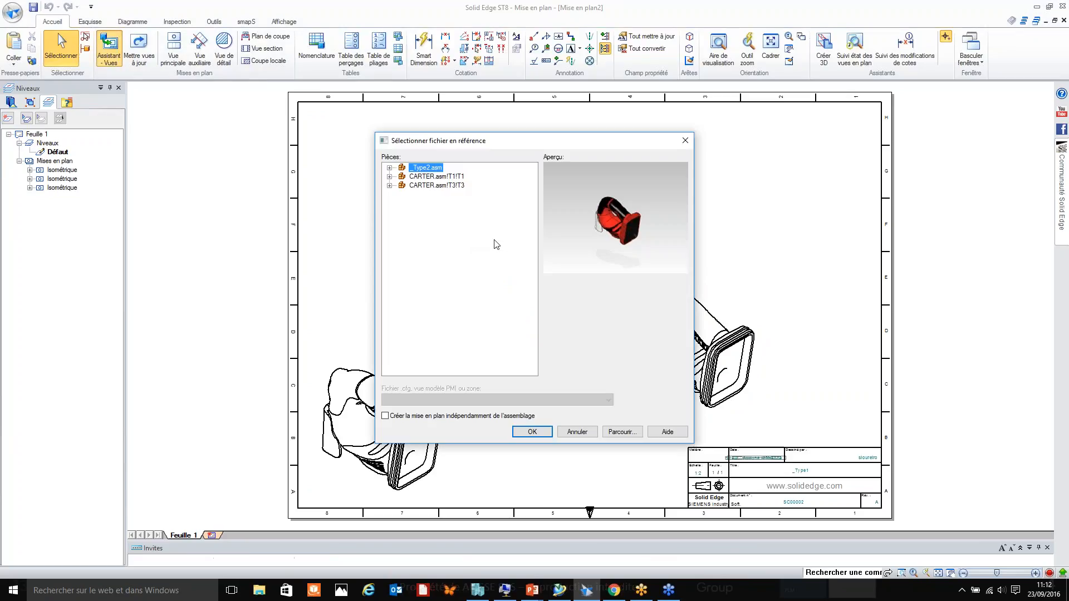
{"action": "left_click", "coordinate": [622, 432]}
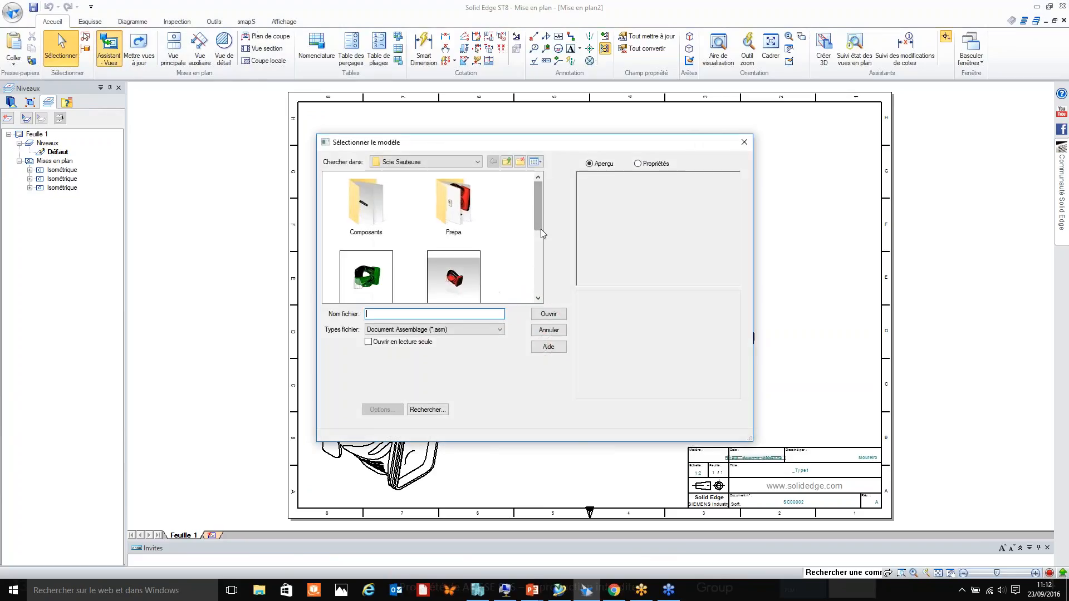
{"action": "scroll", "coordinate": [534, 254], "scroll_direction": "down", "scroll_amount": 2}
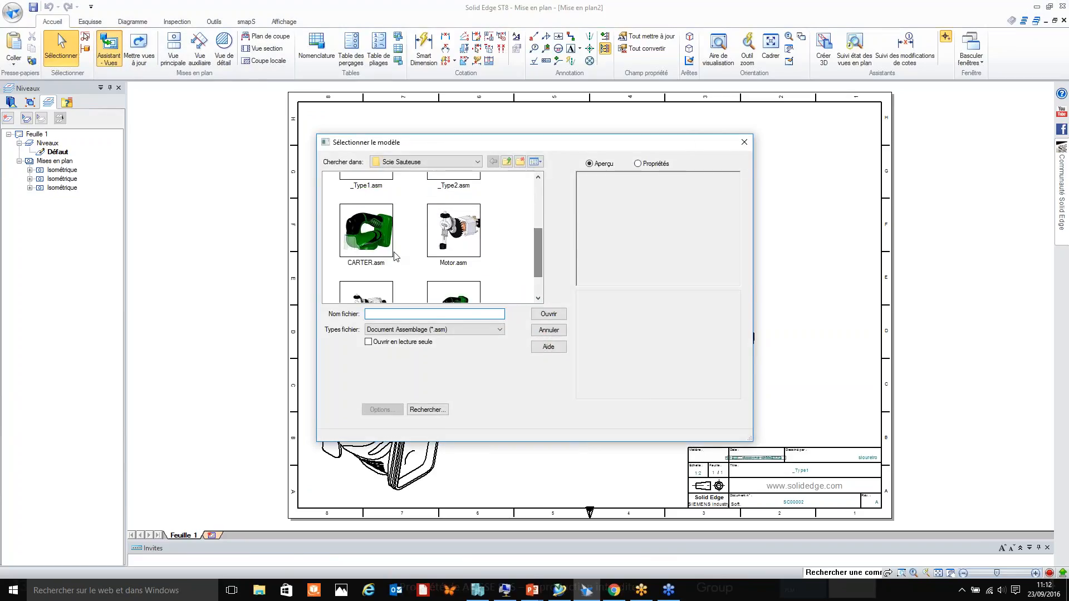
{"action": "left_click", "coordinate": [384, 245]}
{"action": "left_click", "coordinate": [554, 316]}
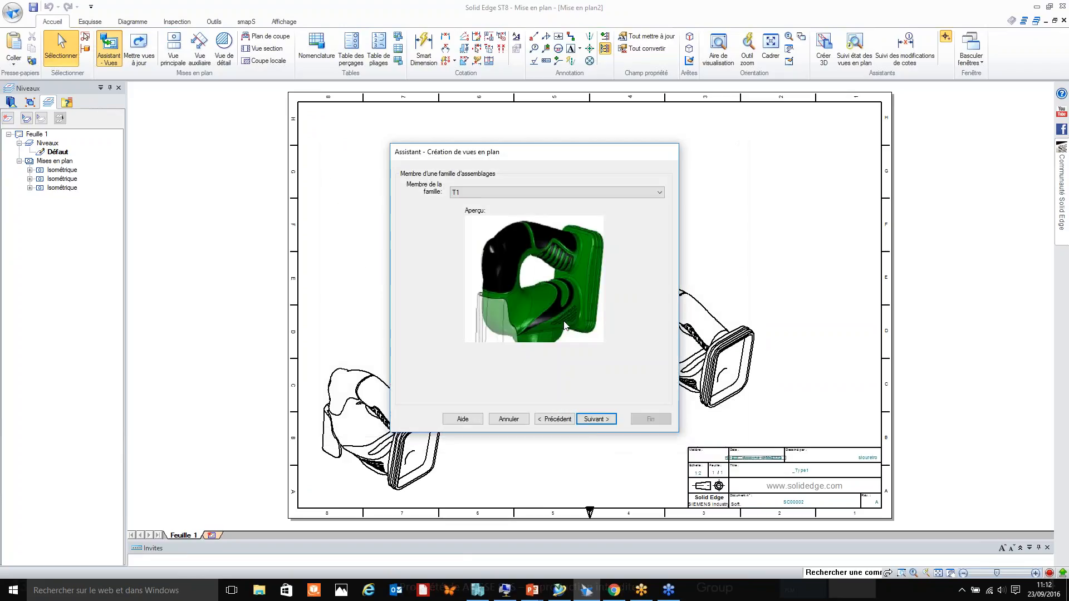
{"action": "left_click", "coordinate": [537, 192]}
{"action": "left_click", "coordinate": [517, 225]}
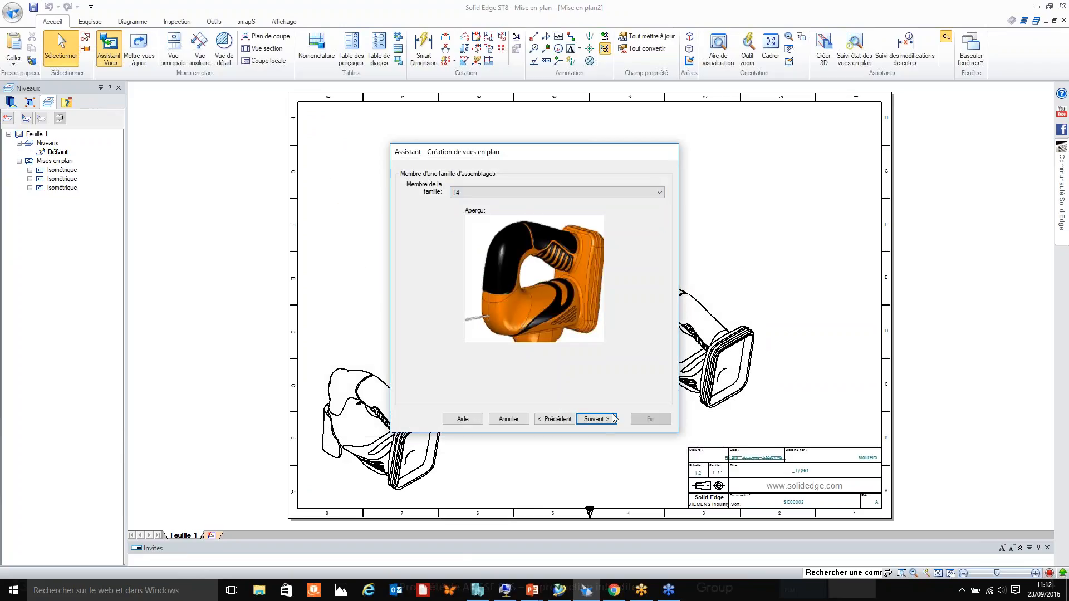
{"action": "left_click", "coordinate": [613, 418]}
{"action": "left_click", "coordinate": [545, 346]}
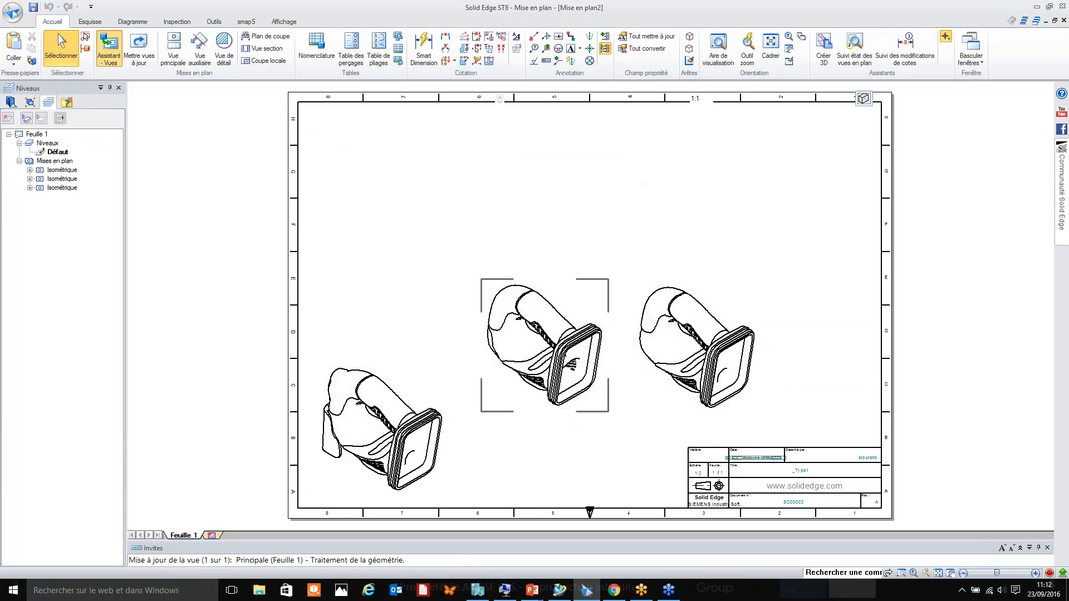
Step: Set the T4 view to isometric at 1:2 scale, place it beside the T3 view near the sheet edge, and end placement
{"action": "left_click", "coordinate": [615, 98]}
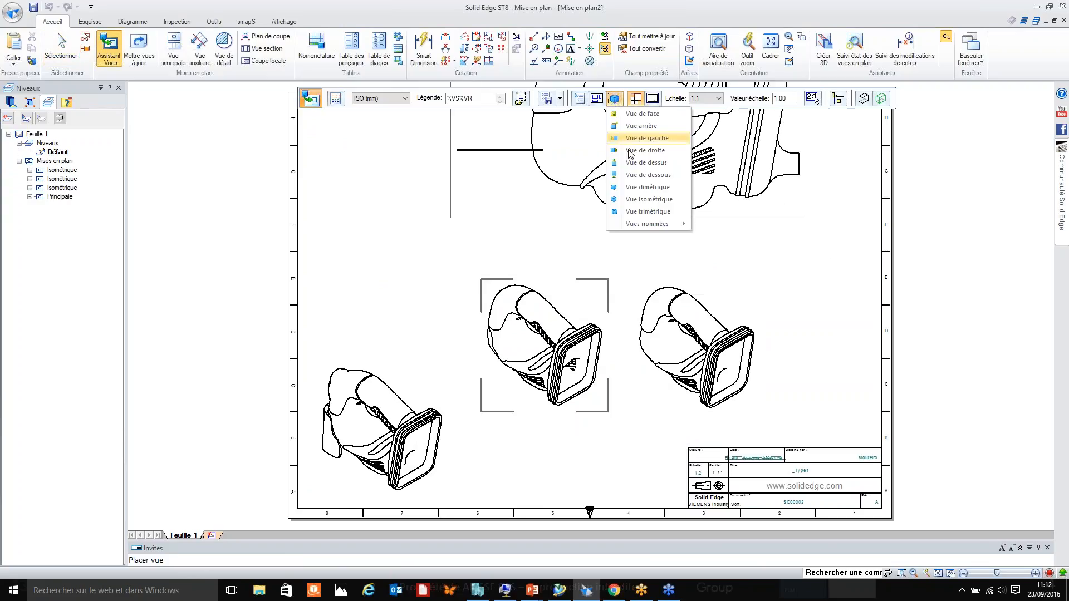
{"action": "left_click", "coordinate": [647, 200]}
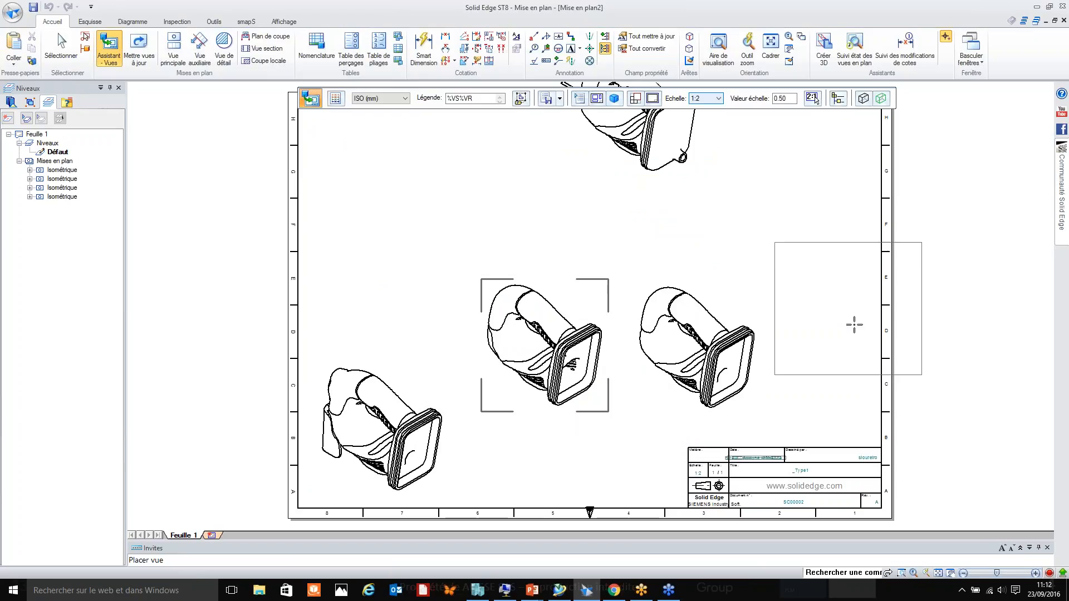
{"action": "left_click", "coordinate": [833, 333]}
{"action": "key", "text": "Escape"}
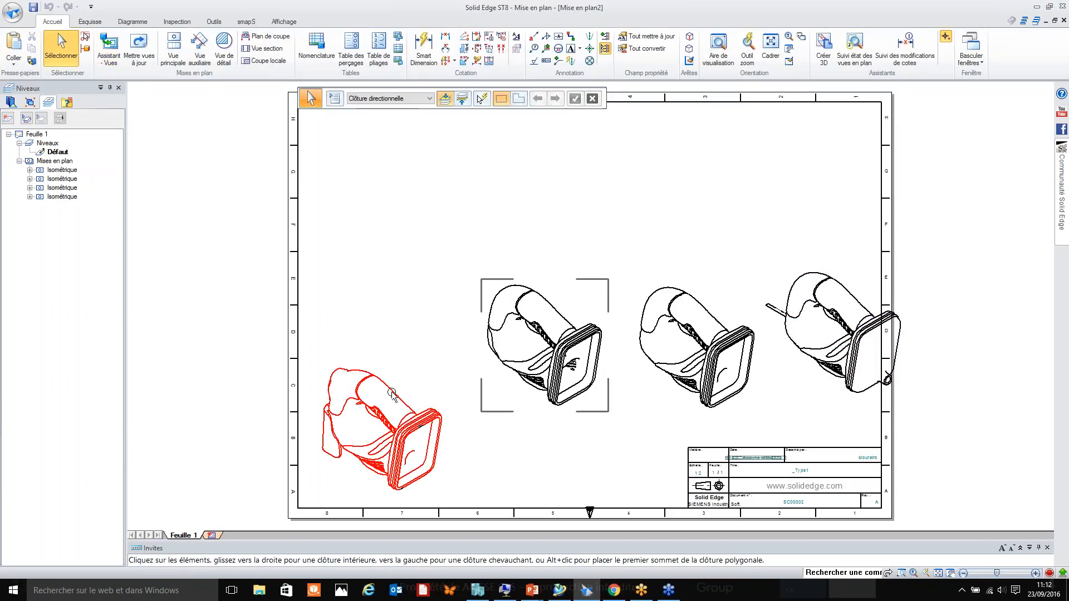
Step: Move the T1 isometric view up into the row with the other views and delete the _Type2.asm view
{"action": "left_click_drag", "start_coordinate": [390, 392], "coordinate": [403, 317]}
{"action": "left_click", "coordinate": [543, 342]}
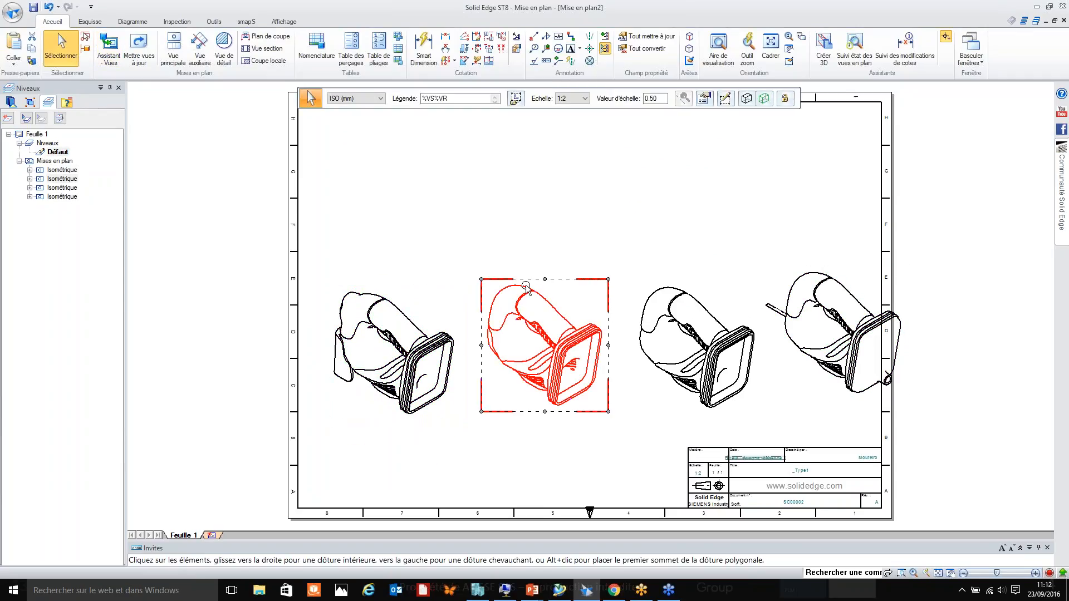
{"action": "key", "text": "Delete"}
Step: Start another drawing view from CARTER.asm and choose family member T2
{"action": "left_click", "coordinate": [111, 49]}
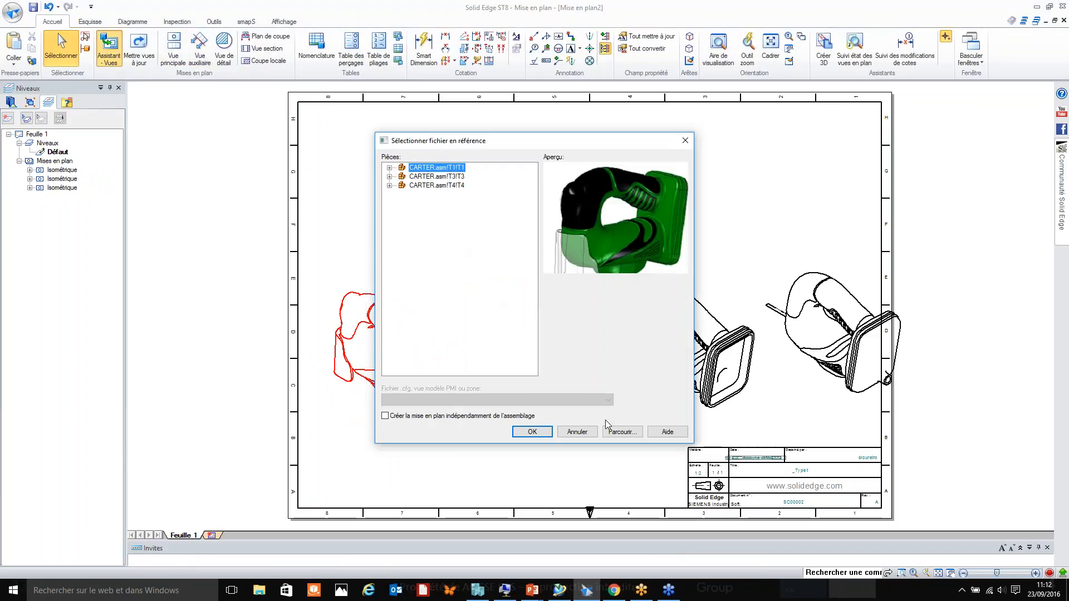
{"action": "left_click", "coordinate": [621, 431]}
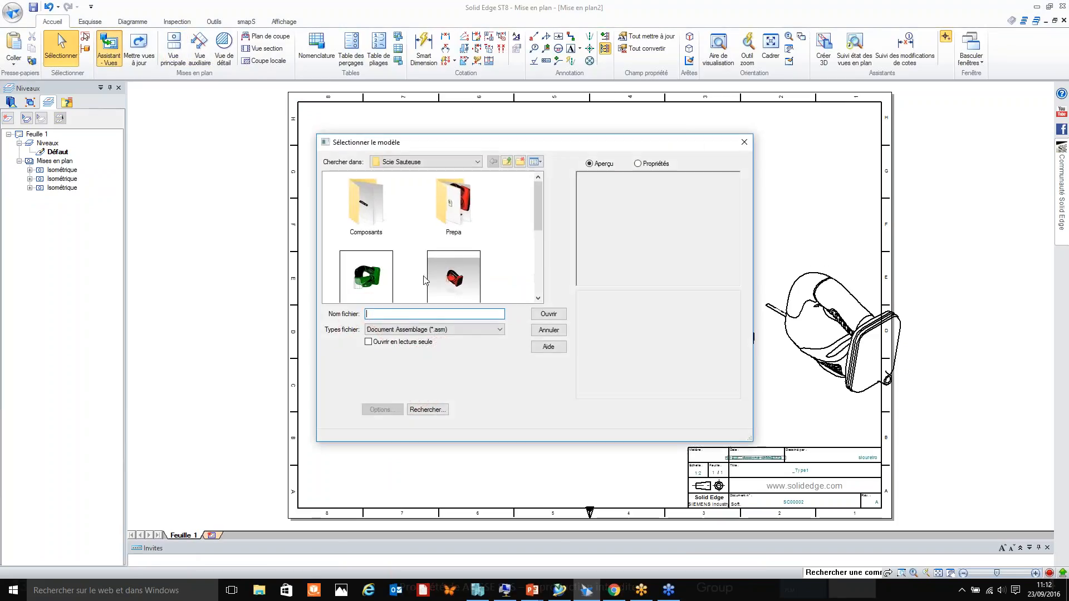
{"action": "left_click", "coordinate": [374, 288]}
{"action": "left_click", "coordinate": [549, 314]}
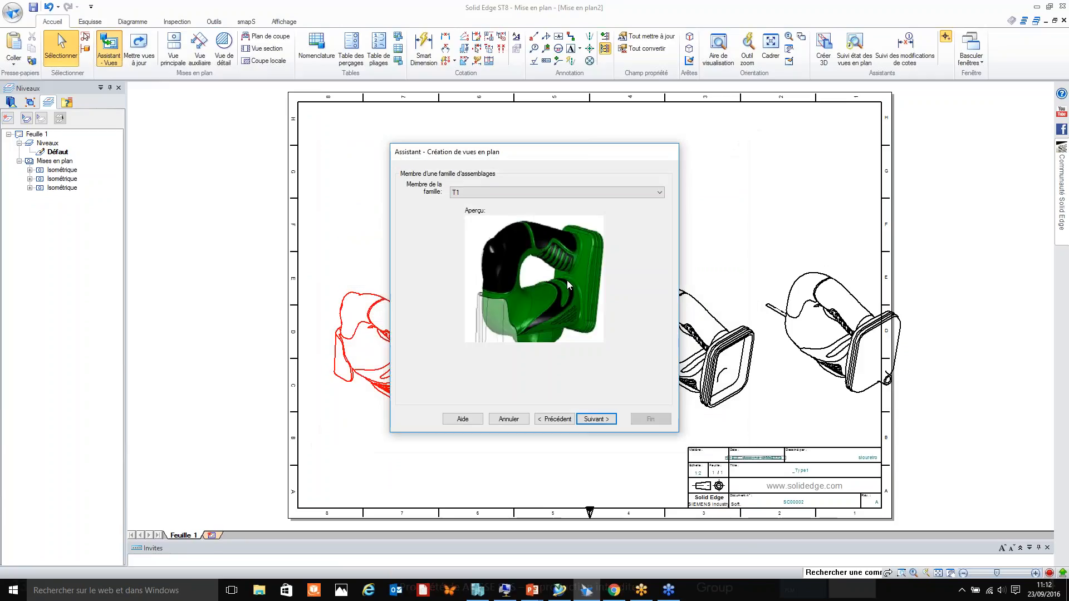
{"action": "left_click", "coordinate": [487, 192]}
{"action": "left_click", "coordinate": [476, 212]}
{"action": "left_click", "coordinate": [612, 422]}
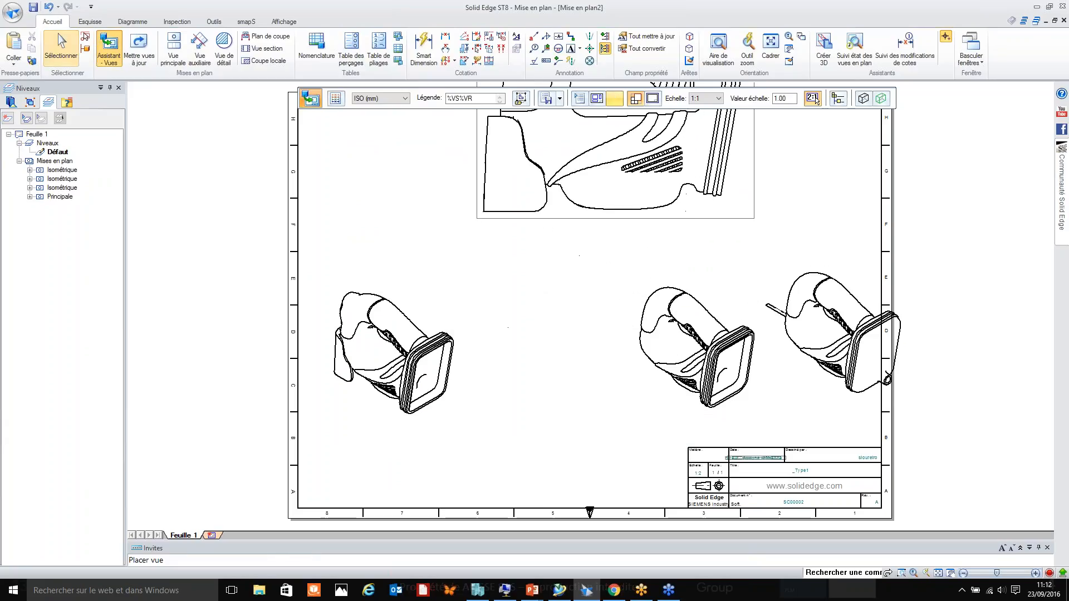
Step: Set the T2 view to isometric at 1:2 scale and place it in the gap between the T1 and T3 views
{"action": "left_click", "coordinate": [615, 98]}
{"action": "left_click", "coordinate": [644, 199]}
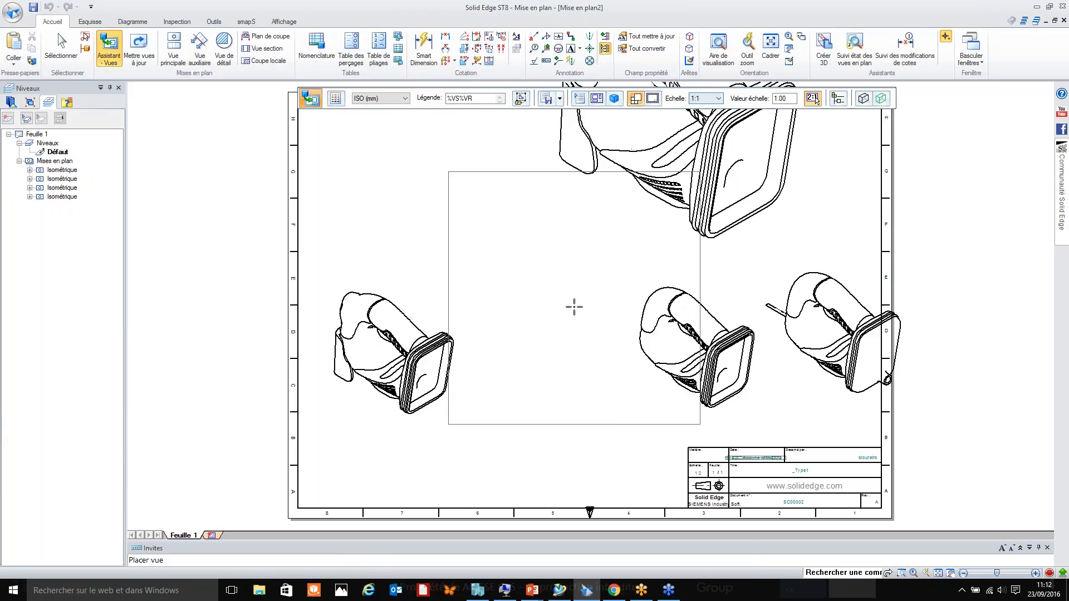
{"action": "left_click", "coordinate": [531, 350]}
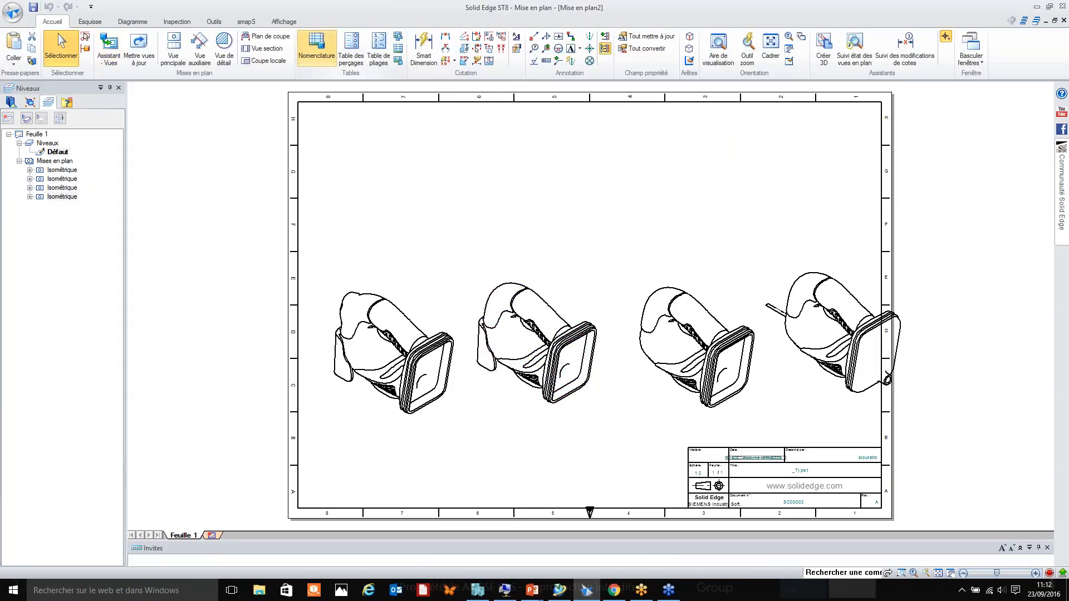
Step: Insert a parts list with balloons for the T1 view using the ISO_A2H preset, and move the table above that view
{"action": "left_click", "coordinate": [316, 47]}
{"action": "left_click", "coordinate": [376, 305]}
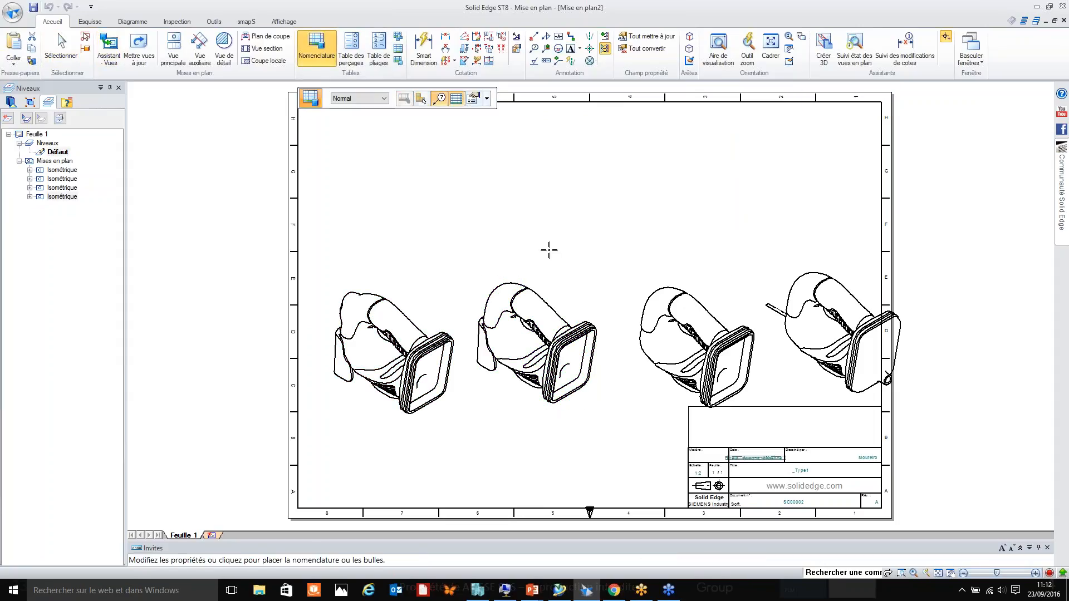
{"action": "left_click", "coordinate": [487, 99]}
{"action": "left_click", "coordinate": [489, 126]}
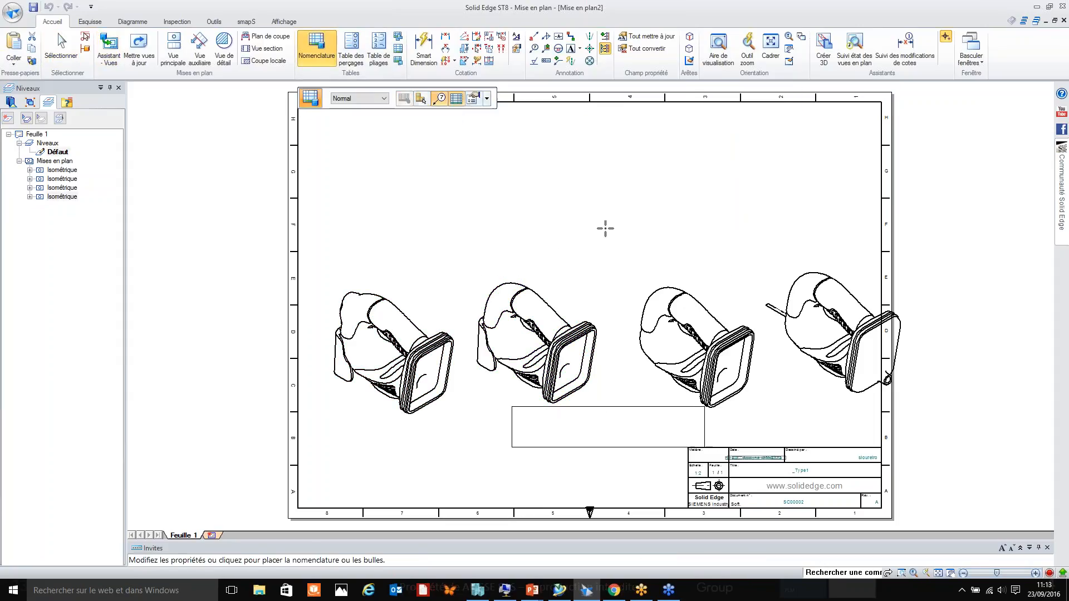
{"action": "left_click", "coordinate": [486, 98]}
{"action": "left_click", "coordinate": [490, 111]}
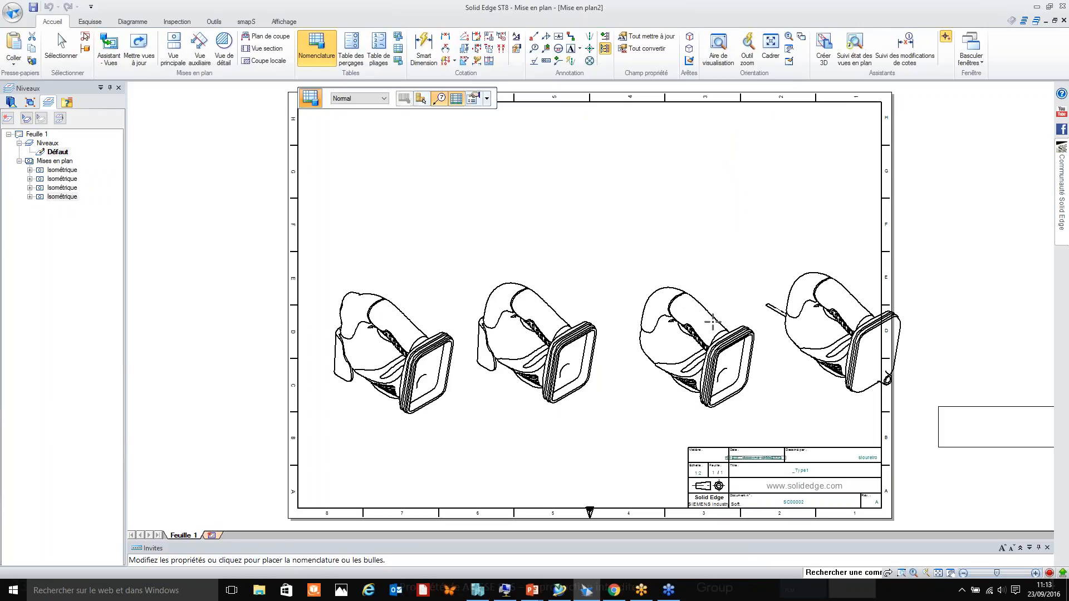
{"action": "left_click", "coordinate": [486, 98]}
{"action": "left_click", "coordinate": [489, 126]}
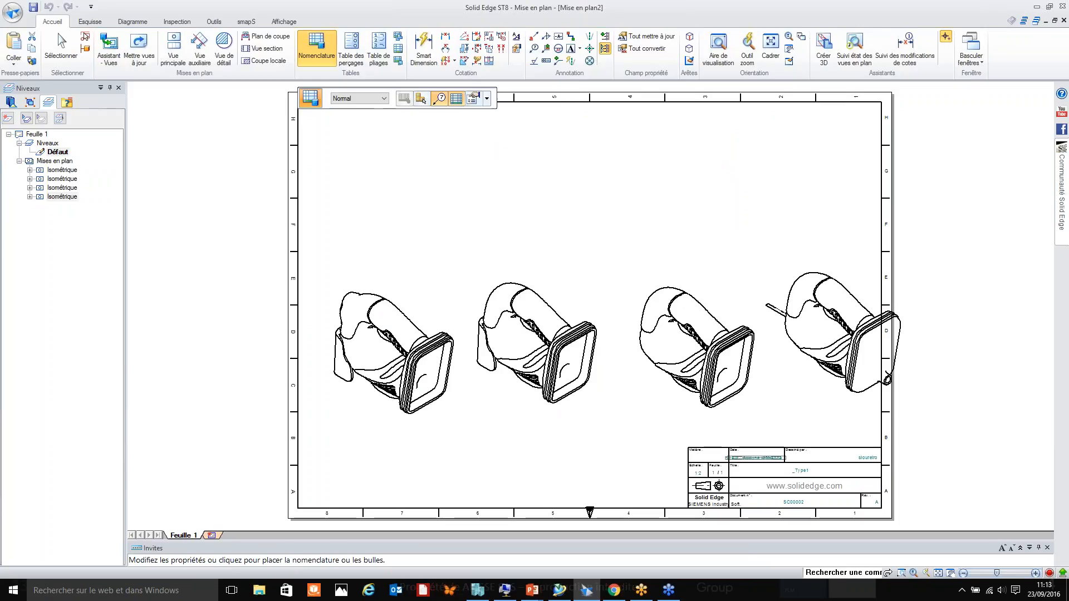
{"action": "left_click", "coordinate": [486, 98]}
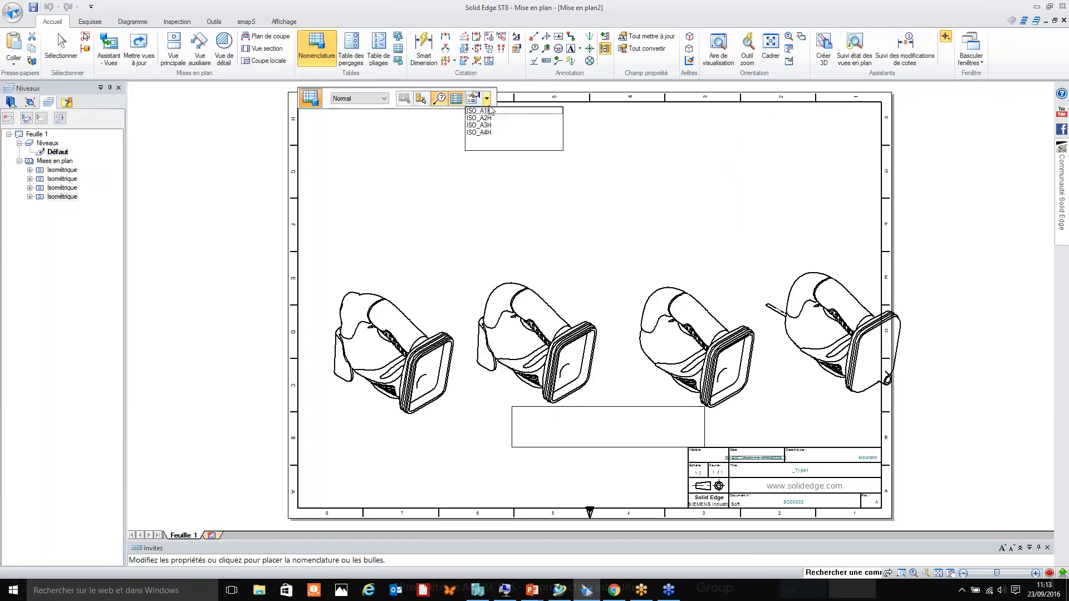
{"action": "left_click", "coordinate": [491, 118]}
{"action": "left_click", "coordinate": [747, 414]}
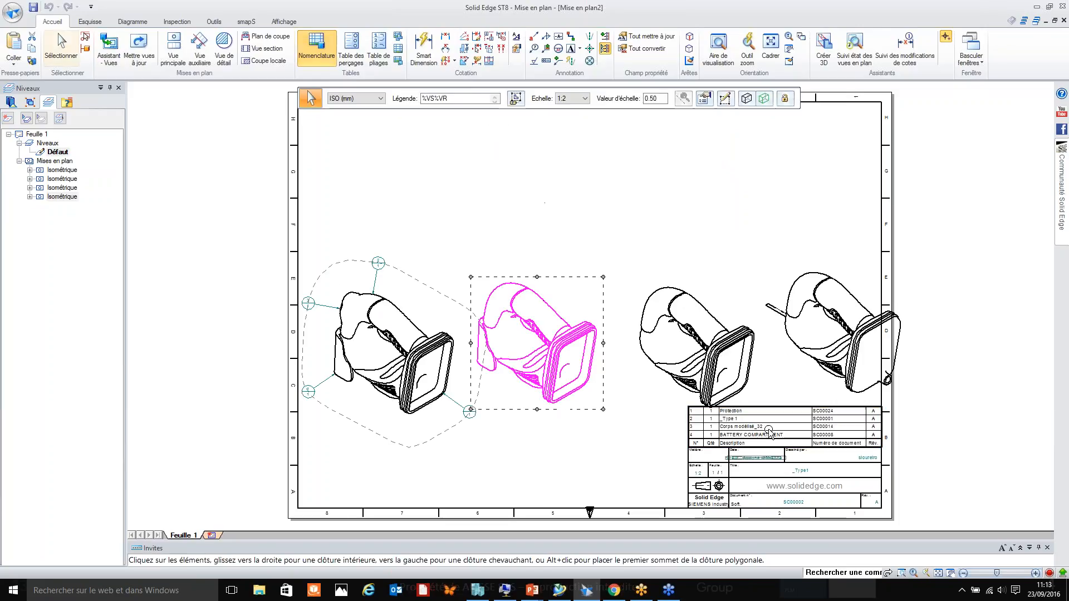
{"action": "left_click_drag", "start_coordinate": [366, 201], "coordinate": [367, 202]}
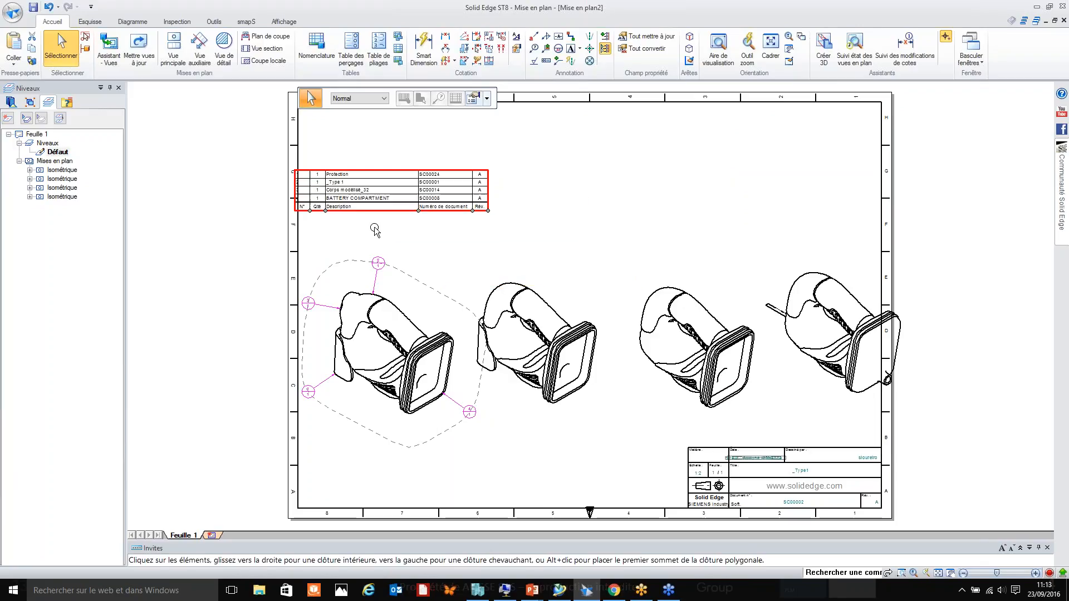
Step: Insert a parts list with balloons for the T2 view and move the table beside the T1 parts list
{"action": "left_click", "coordinate": [316, 48]}
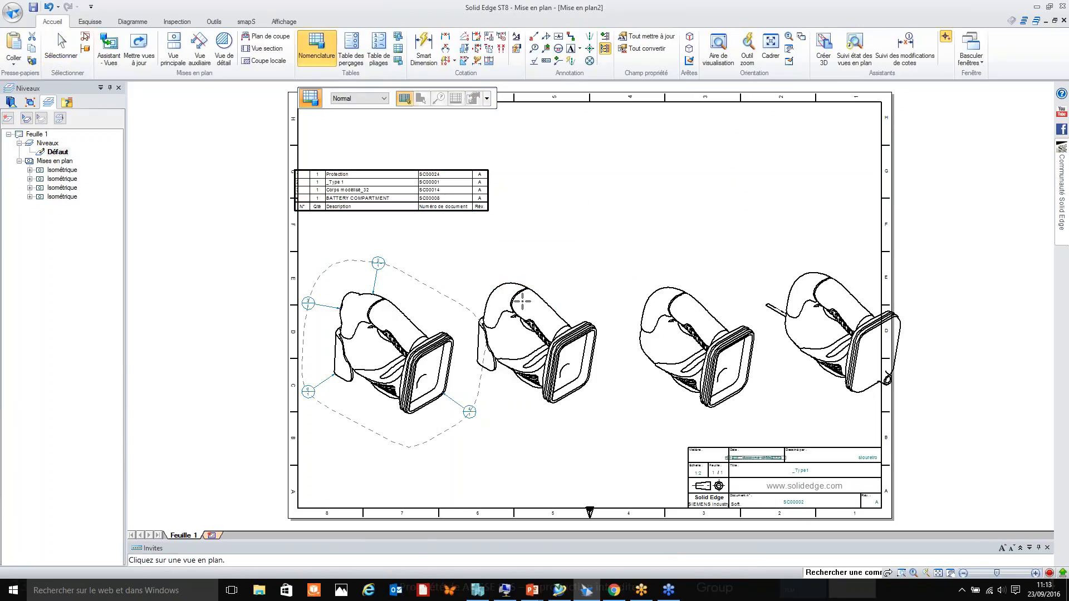
{"action": "left_click", "coordinate": [523, 283]}
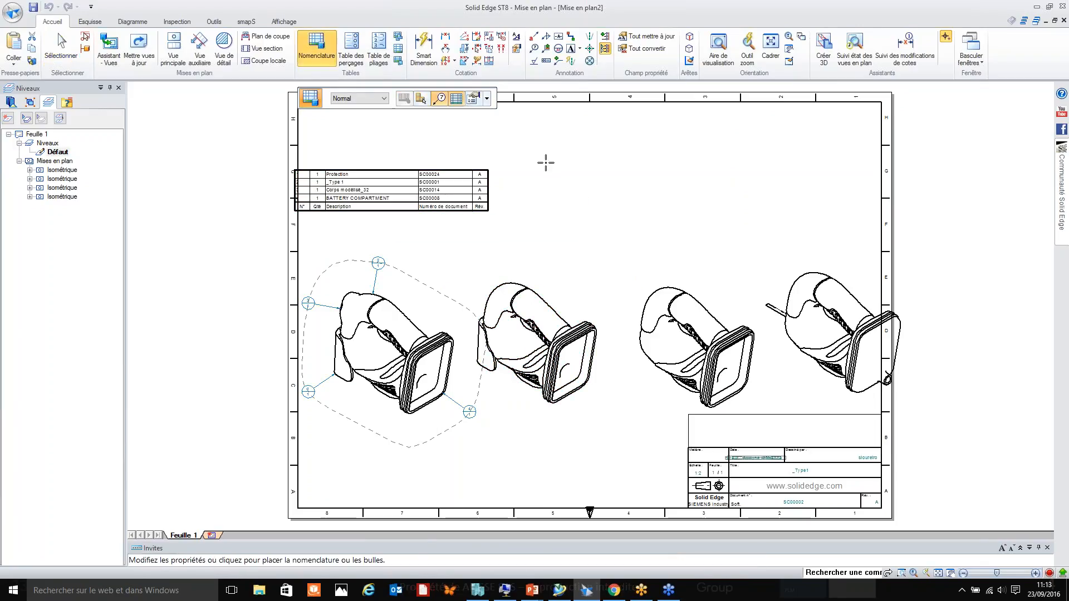
{"action": "left_click", "coordinate": [779, 435]}
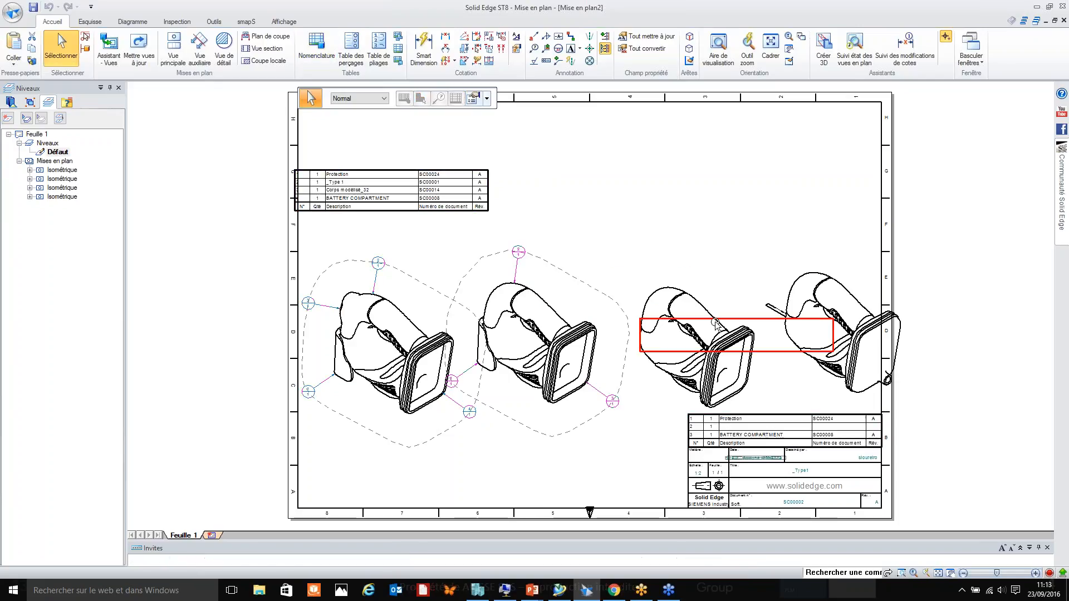
{"action": "left_click_drag", "start_coordinate": [716, 323], "coordinate": [583, 174]}
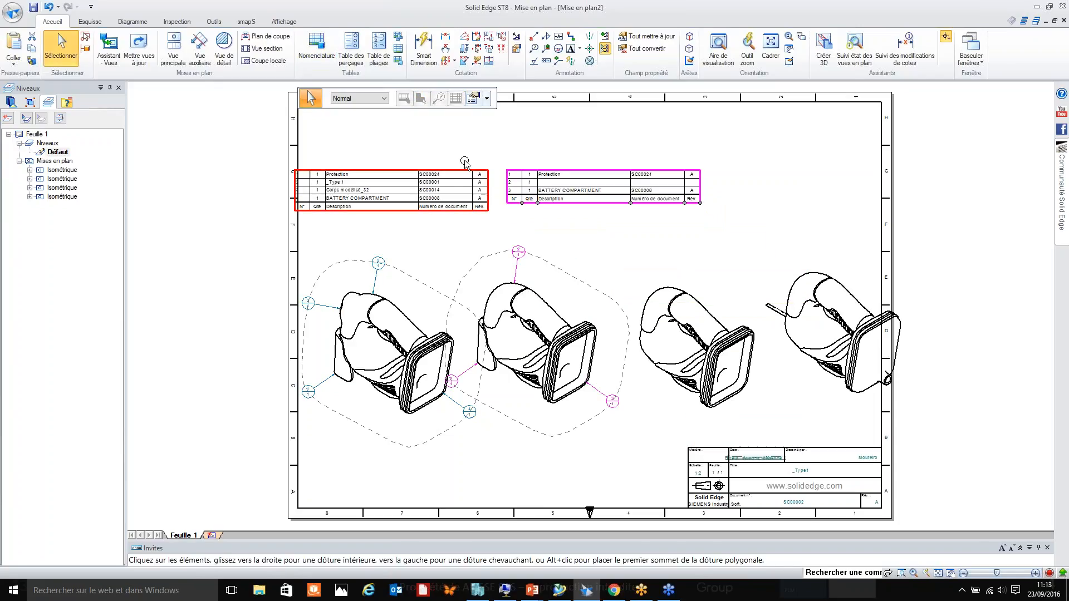
{"action": "left_click", "coordinate": [499, 166]}
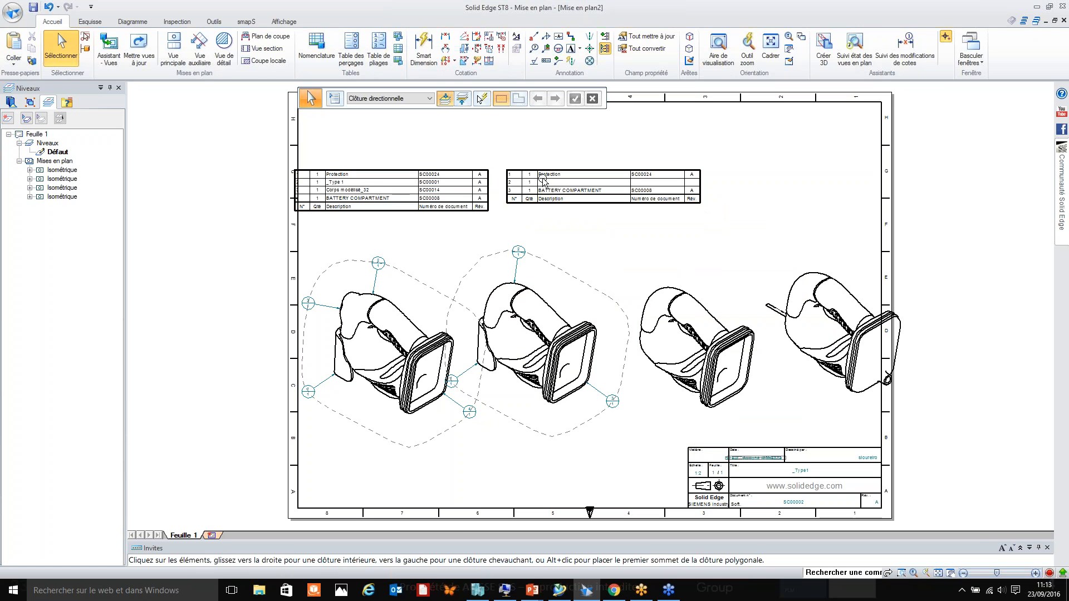
{"action": "scroll", "coordinate": [525, 185], "scroll_direction": "up", "scroll_amount": 3}
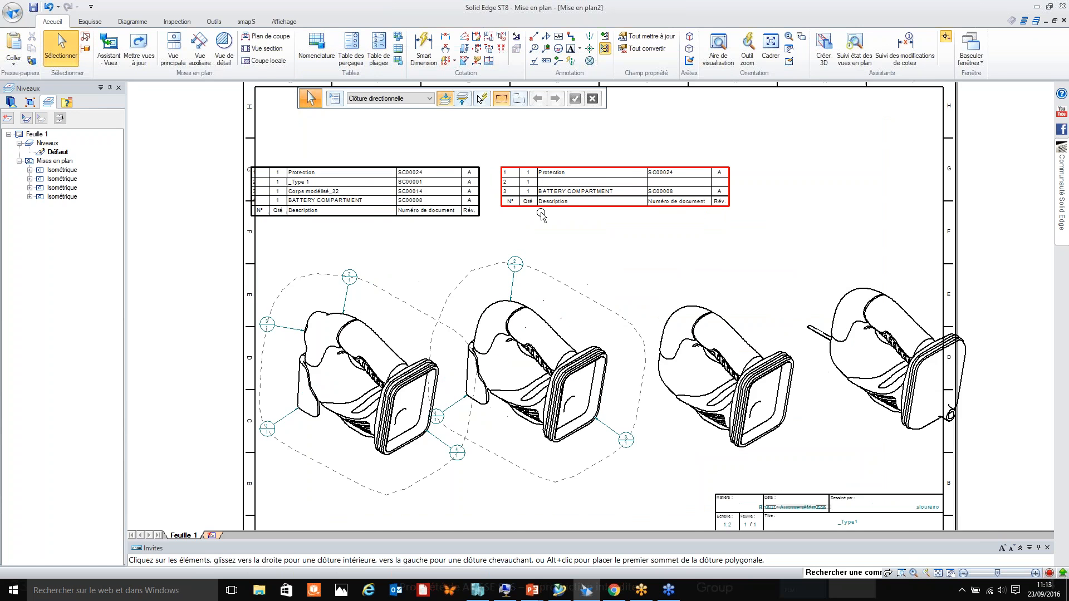
{"action": "scroll", "coordinate": [345, 200], "scroll_direction": "down", "scroll_amount": 1}
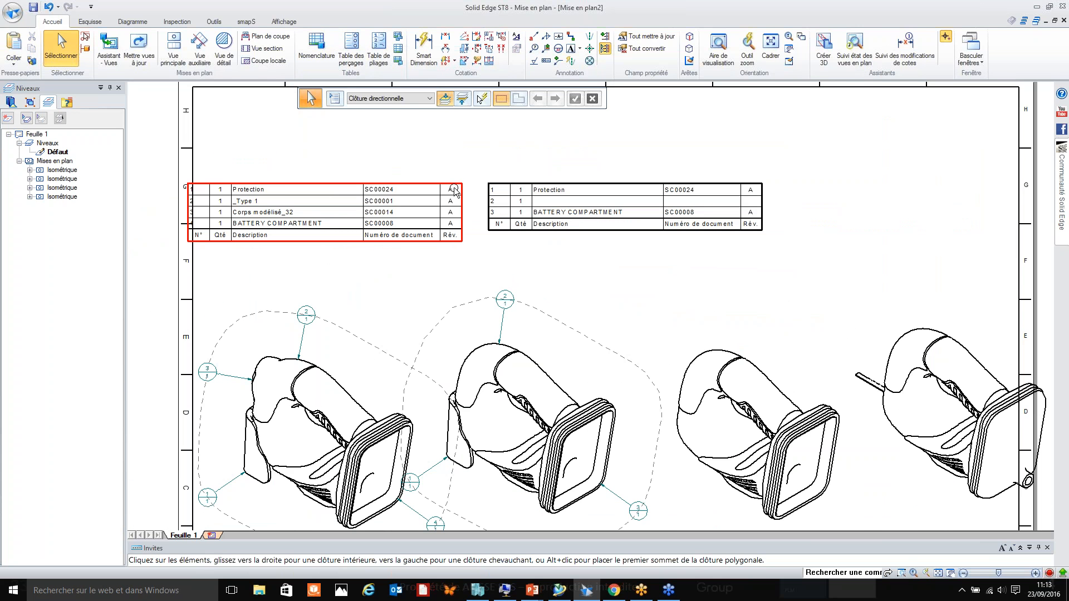
{"action": "scroll", "coordinate": [455, 192], "scroll_direction": "down", "scroll_amount": 1}
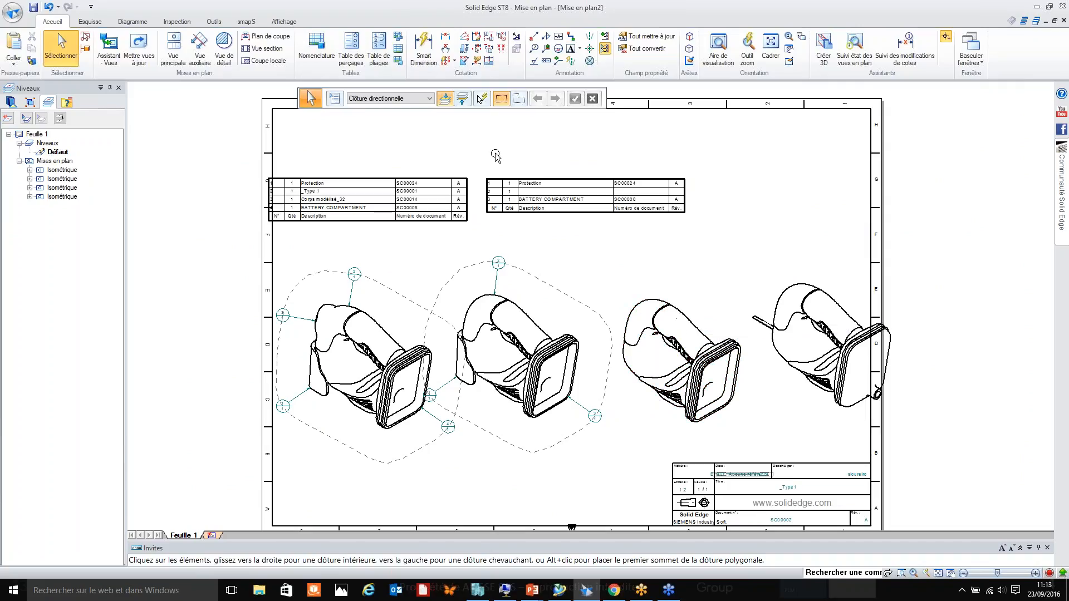
Step: Open Motor.asm from the Prepa subfolder of the Scie Sauteuse folder
{"action": "left_click", "coordinate": [12, 11]}
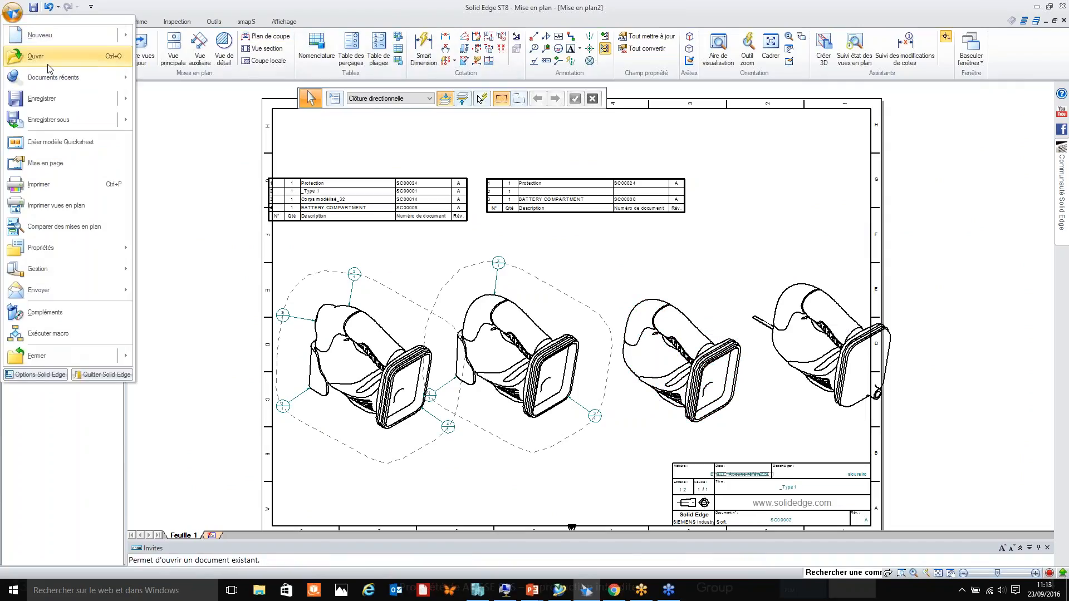
{"action": "left_click", "coordinate": [36, 57]}
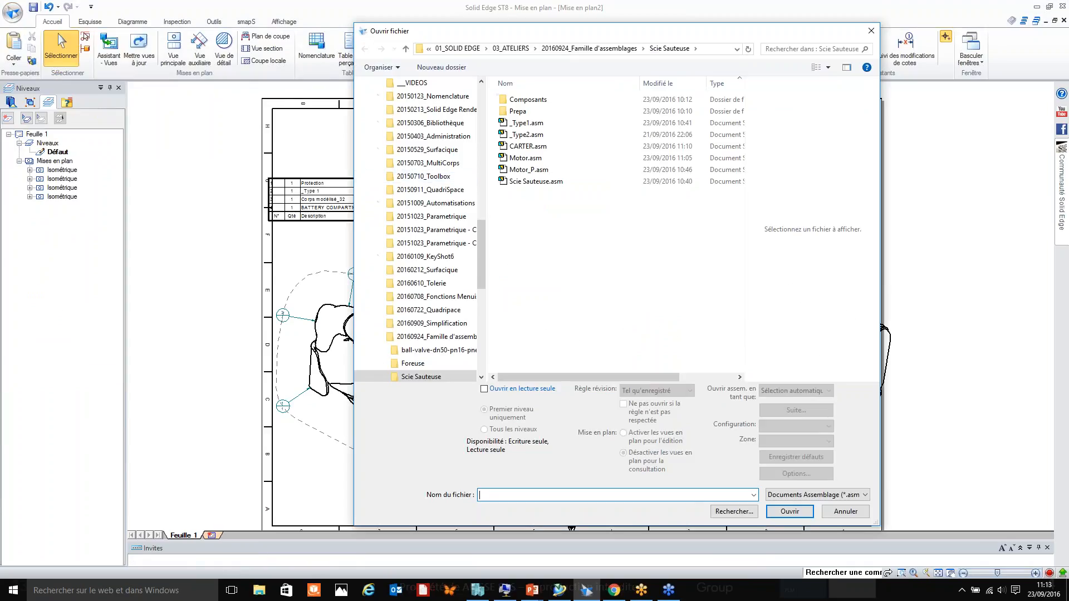
{"action": "left_click", "coordinate": [613, 49]}
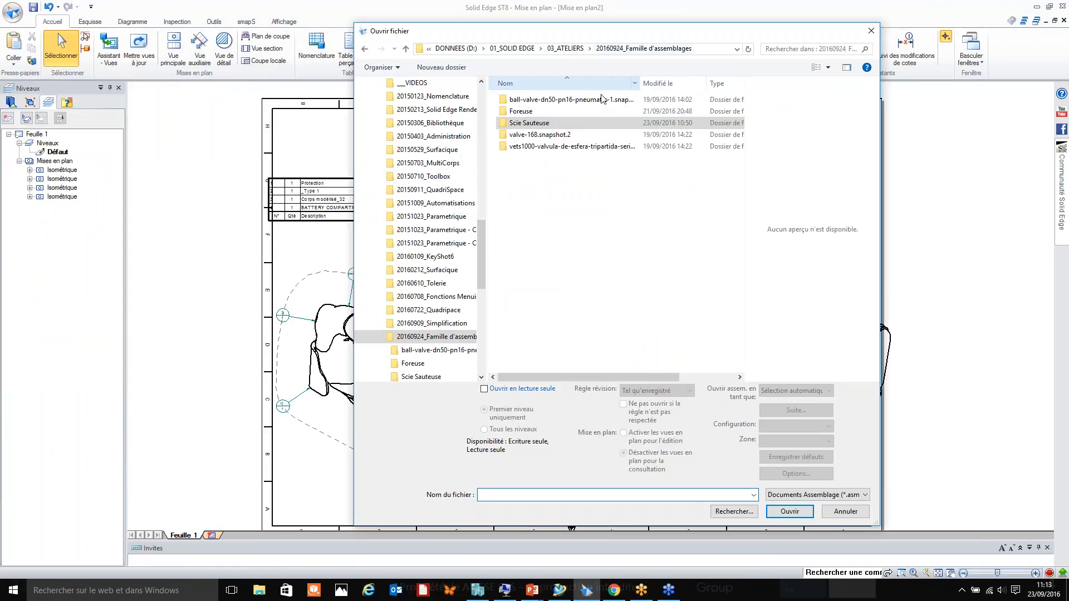
{"action": "double_click", "coordinate": [535, 123]}
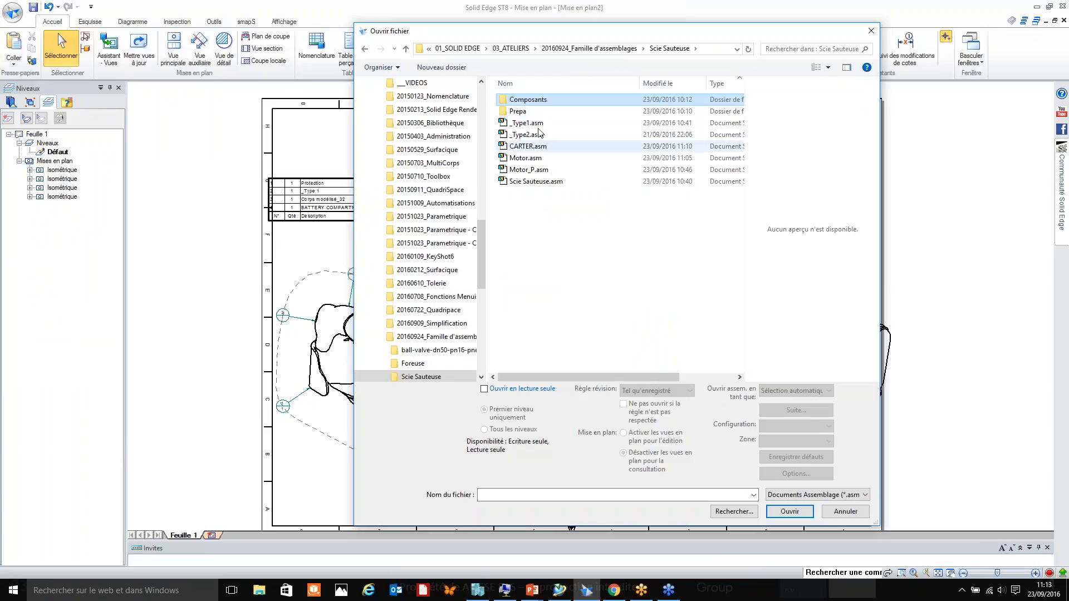
{"action": "double_click", "coordinate": [516, 111]}
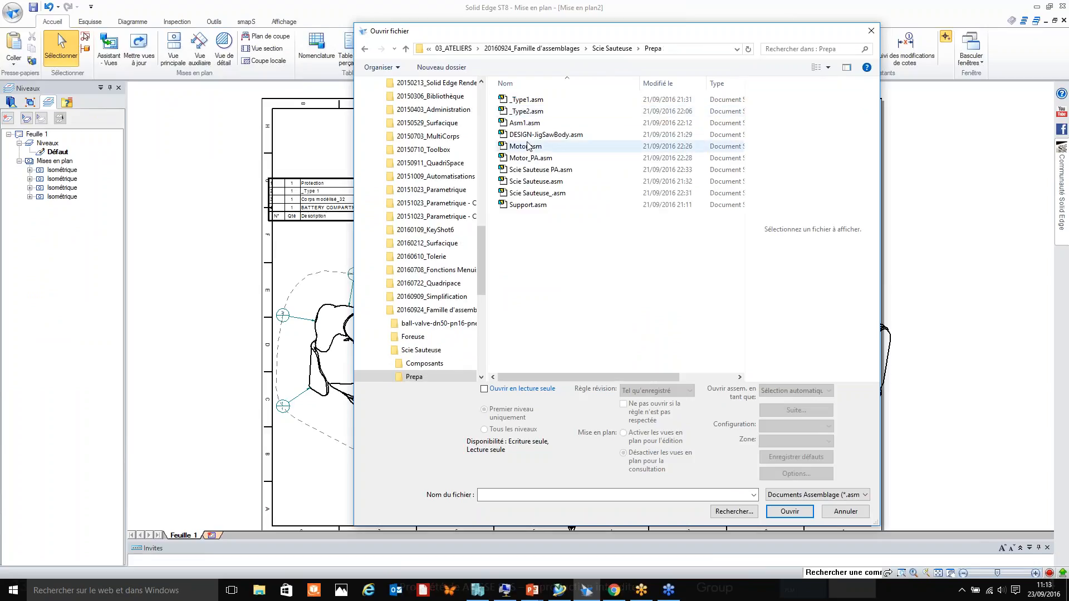
{"action": "double_click", "coordinate": [525, 146]}
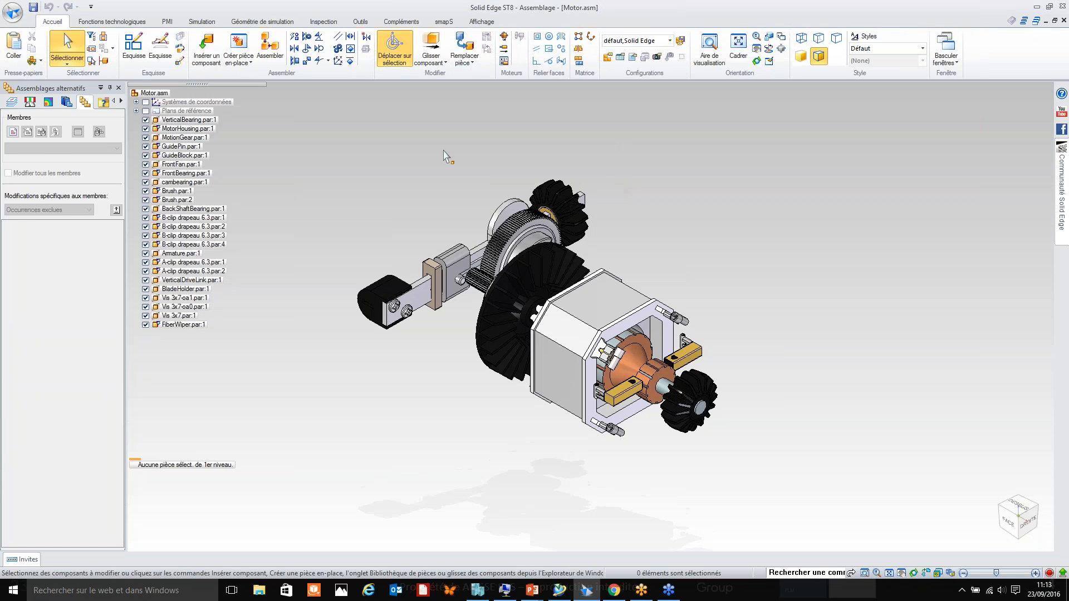
Step: Convert the motor assembly to alternate positions with members Membre1 and Membre2
{"action": "middle_click_drag", "start_coordinate": [446, 157], "coordinate": [448, 206]}
{"action": "left_click", "coordinate": [11, 132]}
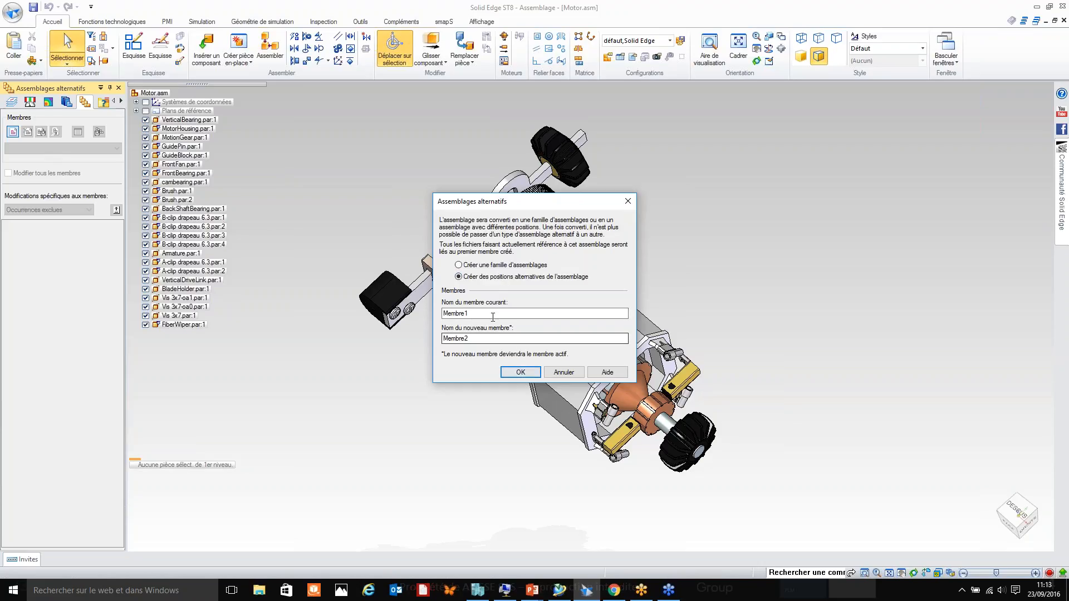
{"action": "left_click", "coordinate": [519, 372]}
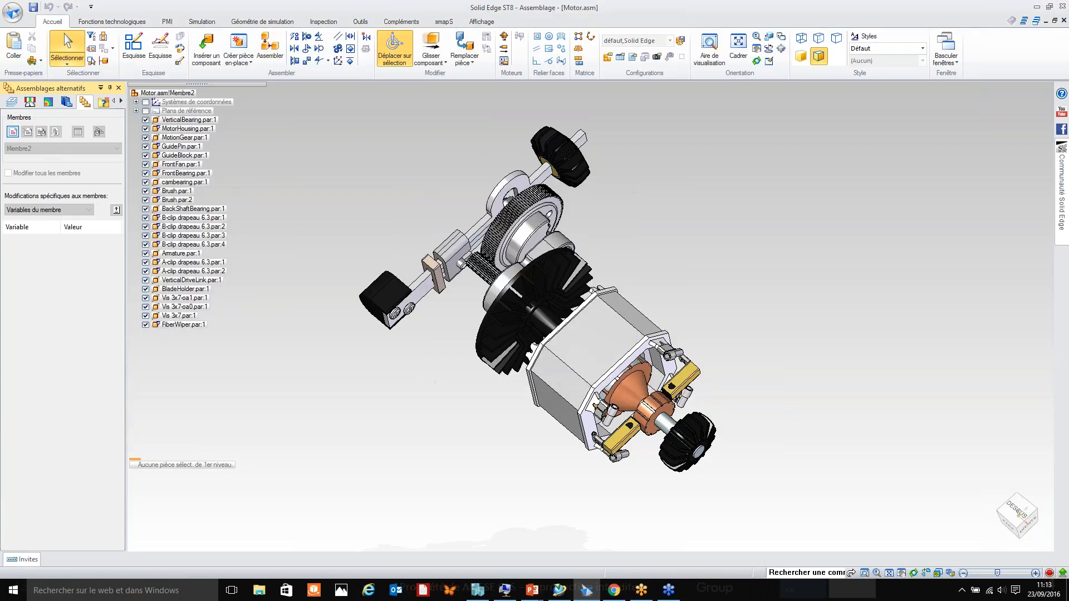
Step: Move the blade drive mechanism to a different position in Membre2 with Drag Component, and save the assembly
{"action": "left_click", "coordinate": [431, 45]}
{"action": "left_click_drag", "start_coordinate": [521, 198], "coordinate": [803, 329]}
{"action": "middle_click_drag", "start_coordinate": [728, 295], "coordinate": [788, 353]}
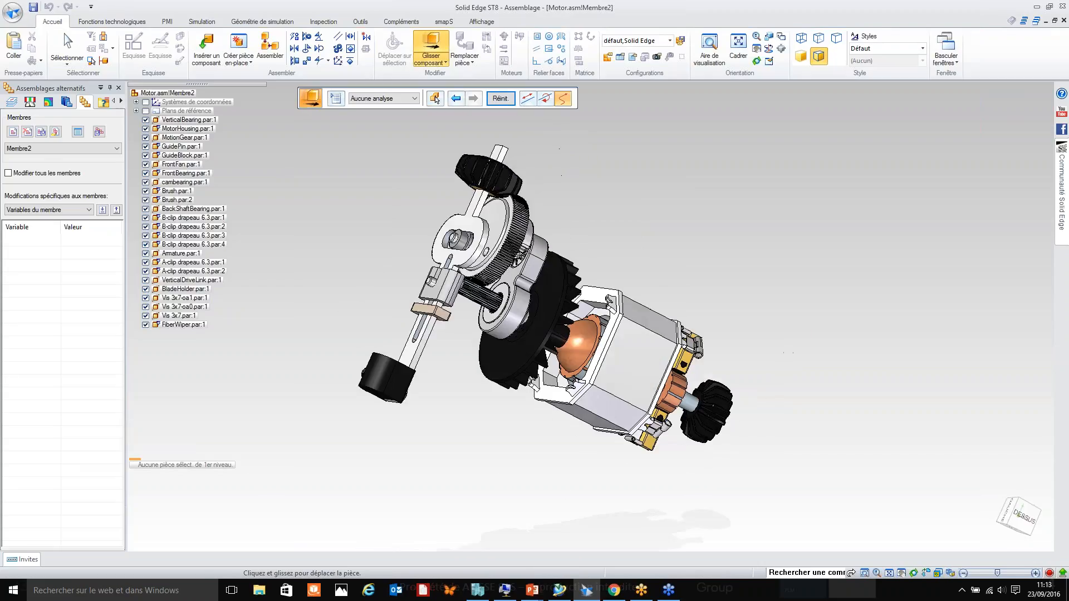
{"action": "left_click", "coordinate": [34, 7]}
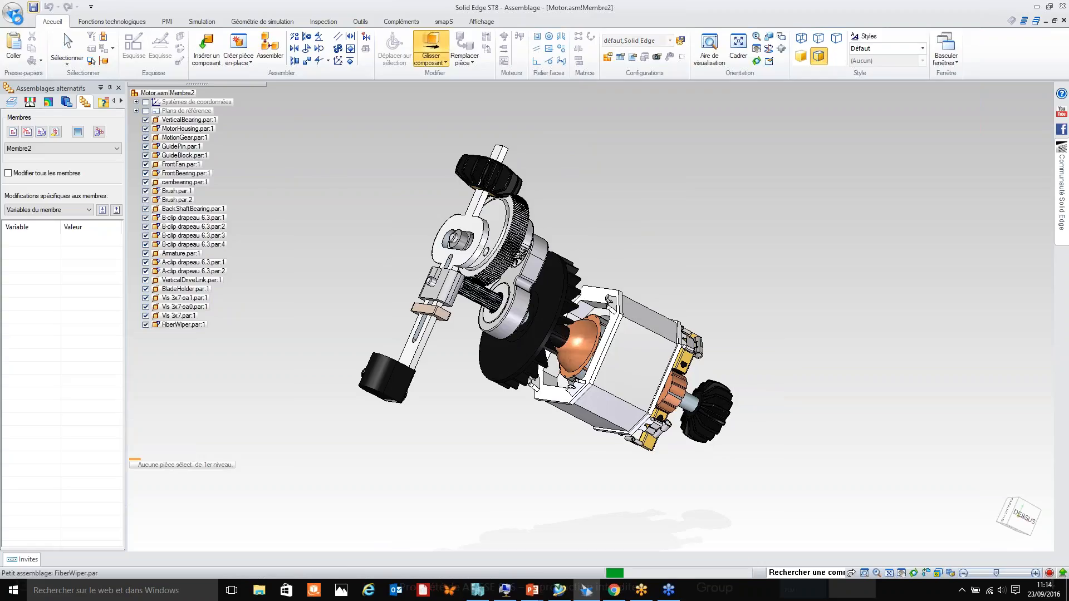
Step: Create a drawing of the motor assembly and set Membre1 as the primary position and Membre2 as the alternate
{"action": "left_click", "coordinate": [15, 14]}
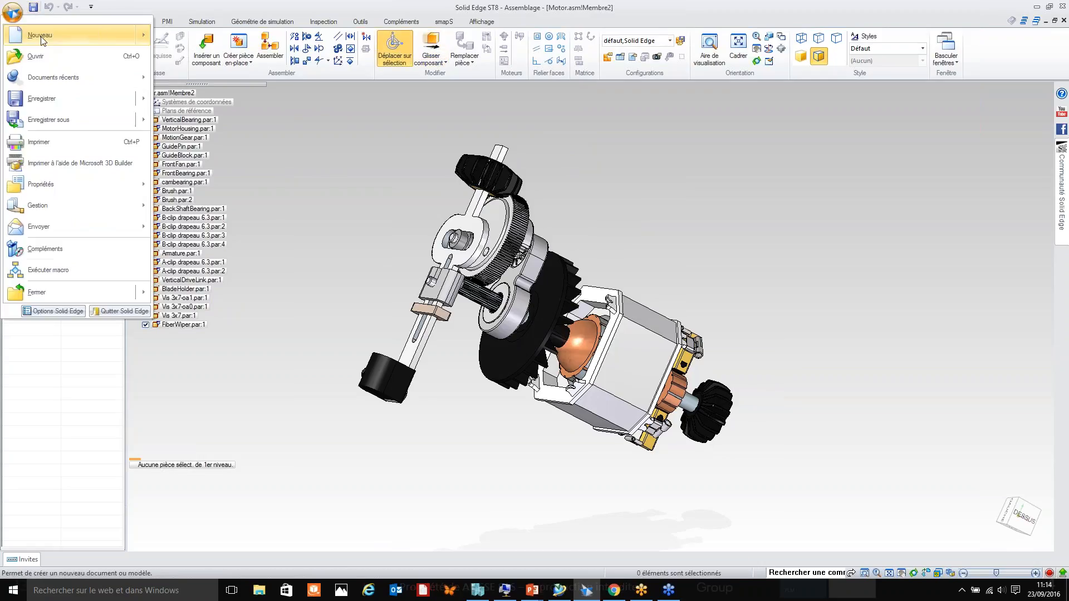
{"action": "mouse_move", "coordinate": [42, 38]}
{"action": "left_click", "coordinate": [225, 81]}
{"action": "left_click", "coordinate": [529, 314]}
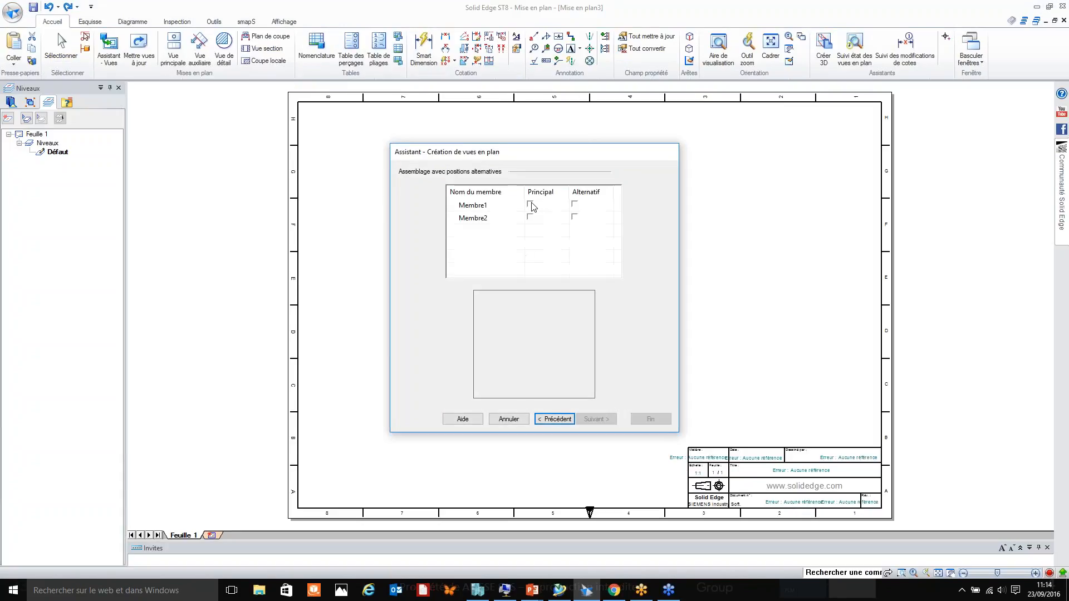
{"action": "left_click", "coordinate": [530, 205]}
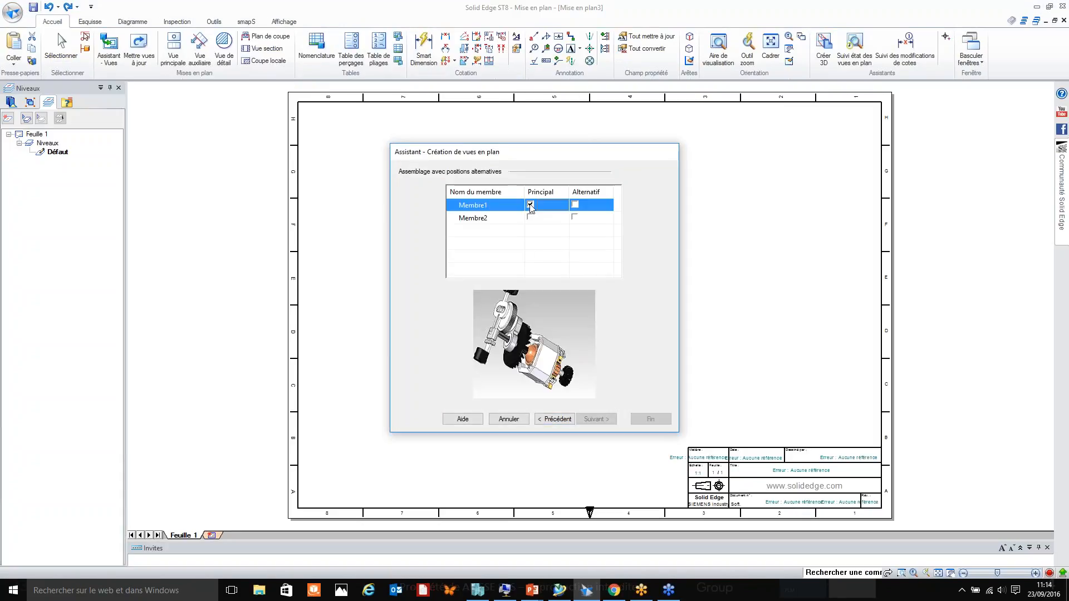
{"action": "left_click", "coordinate": [575, 218]}
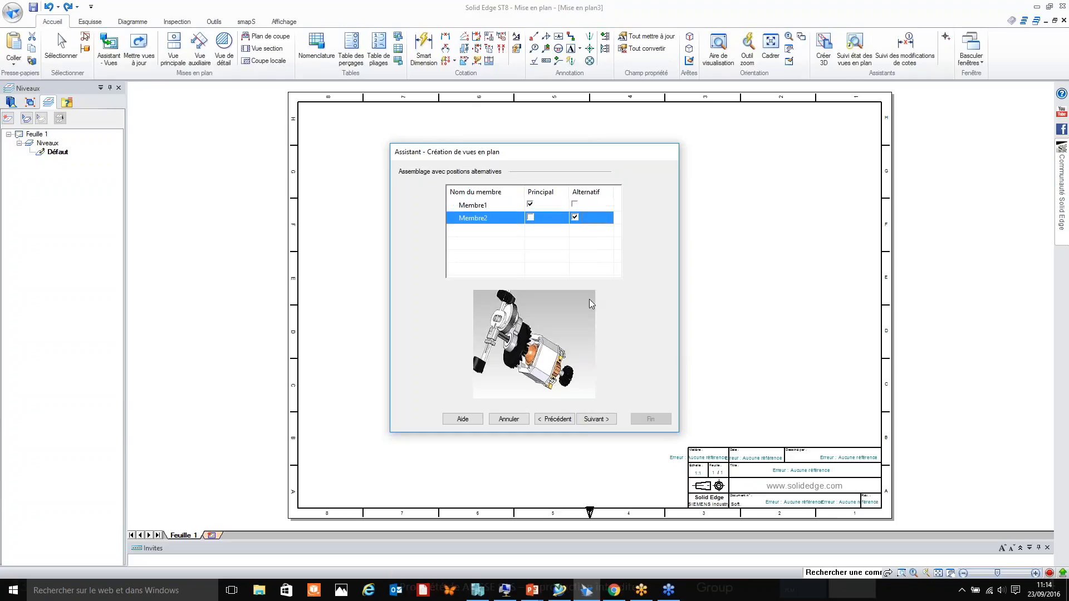
Step: Finish the alternate-position choice and give the primary drawing view a custom orientation looking at the motor's left face
{"action": "left_click", "coordinate": [596, 419]}
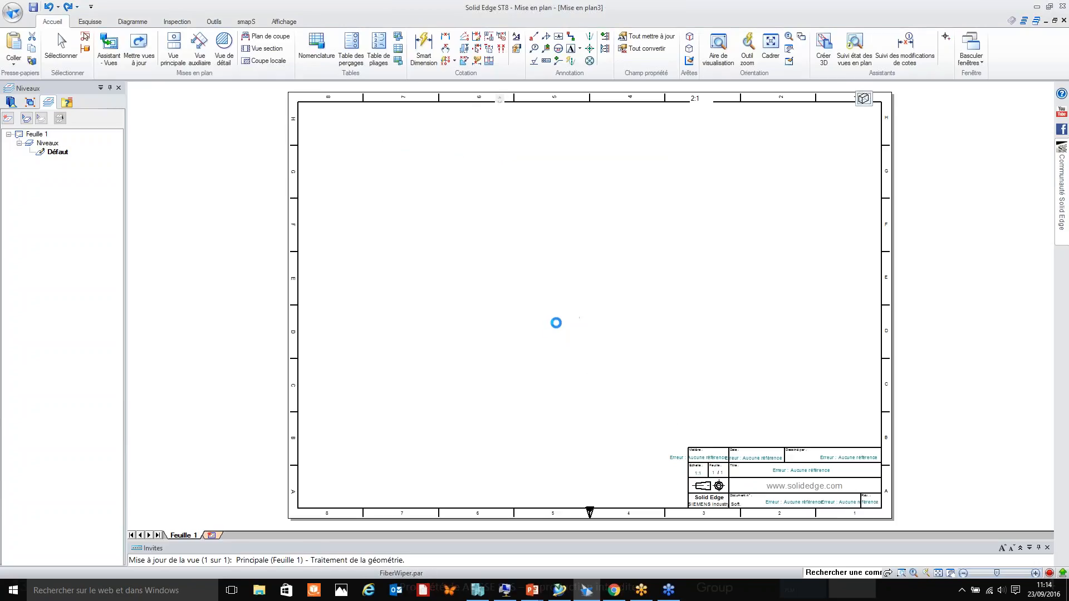
{"action": "left_click", "coordinate": [614, 98]}
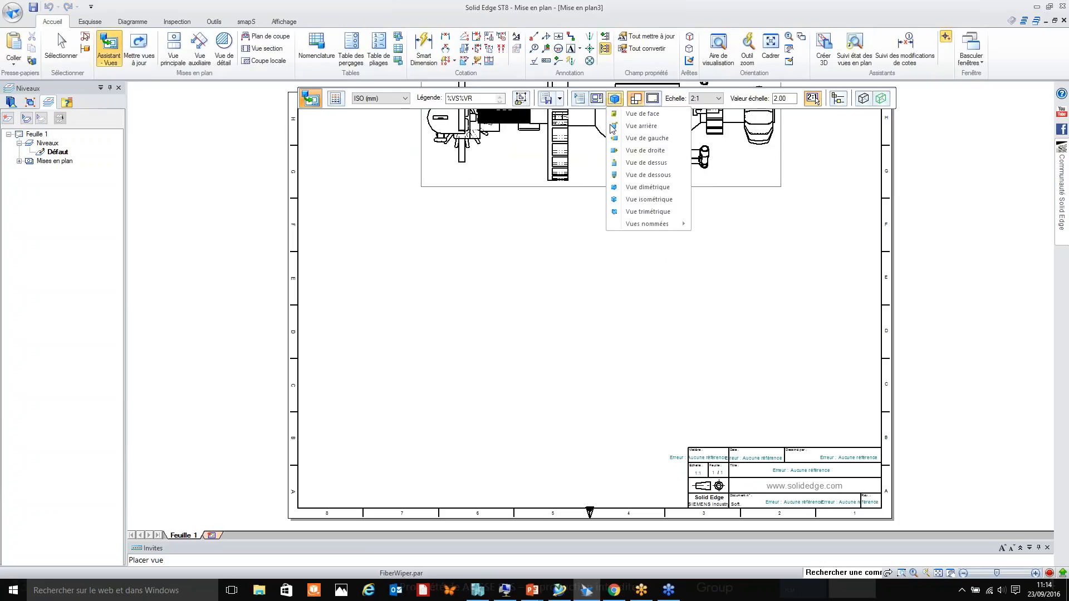
{"action": "left_click", "coordinate": [634, 150]}
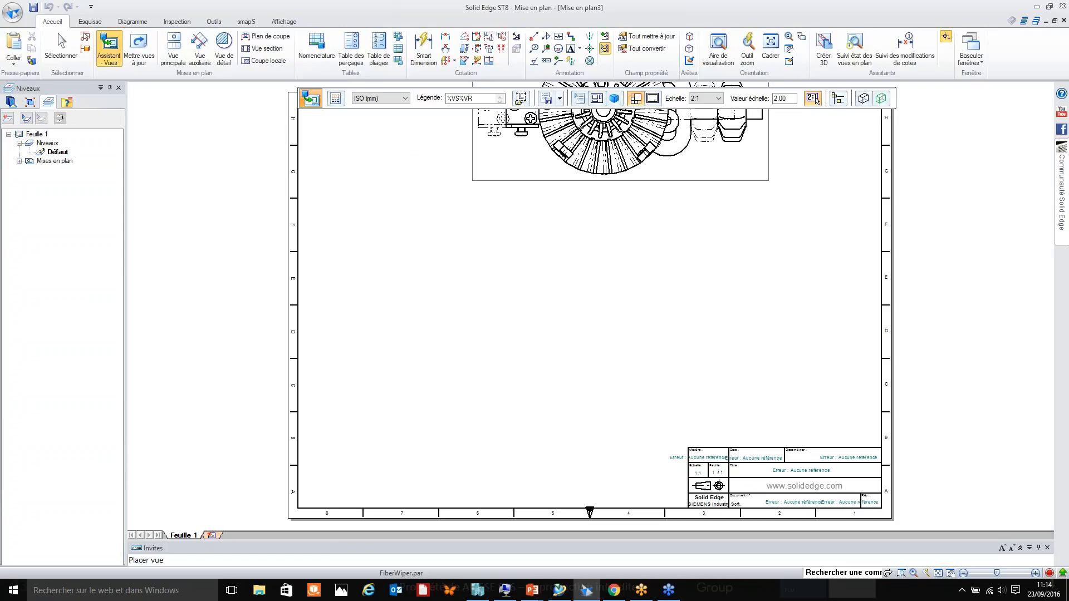
{"action": "left_click", "coordinate": [595, 101]}
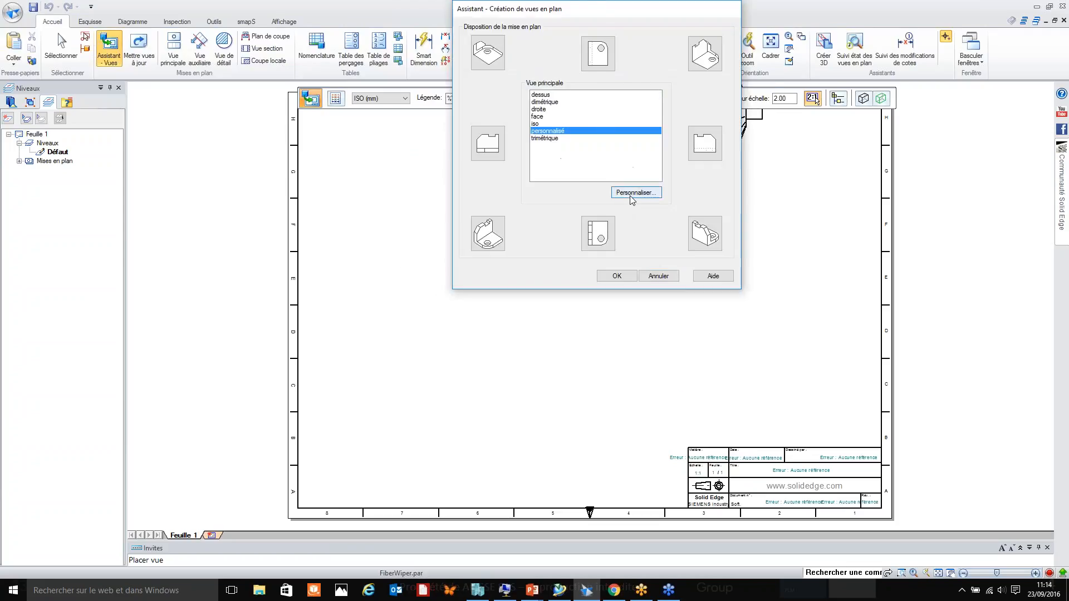
{"action": "left_click", "coordinate": [632, 189]}
{"action": "left_click_drag", "start_coordinate": [439, 226], "coordinate": [306, 132]}
{"action": "left_click", "coordinate": [212, 28]}
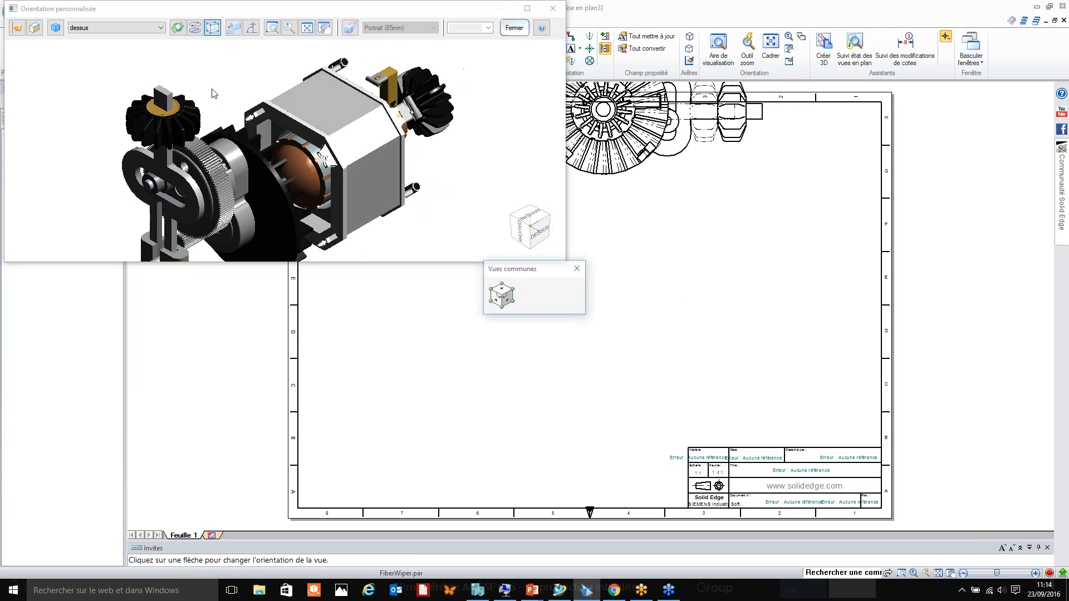
{"action": "left_click", "coordinate": [493, 305]}
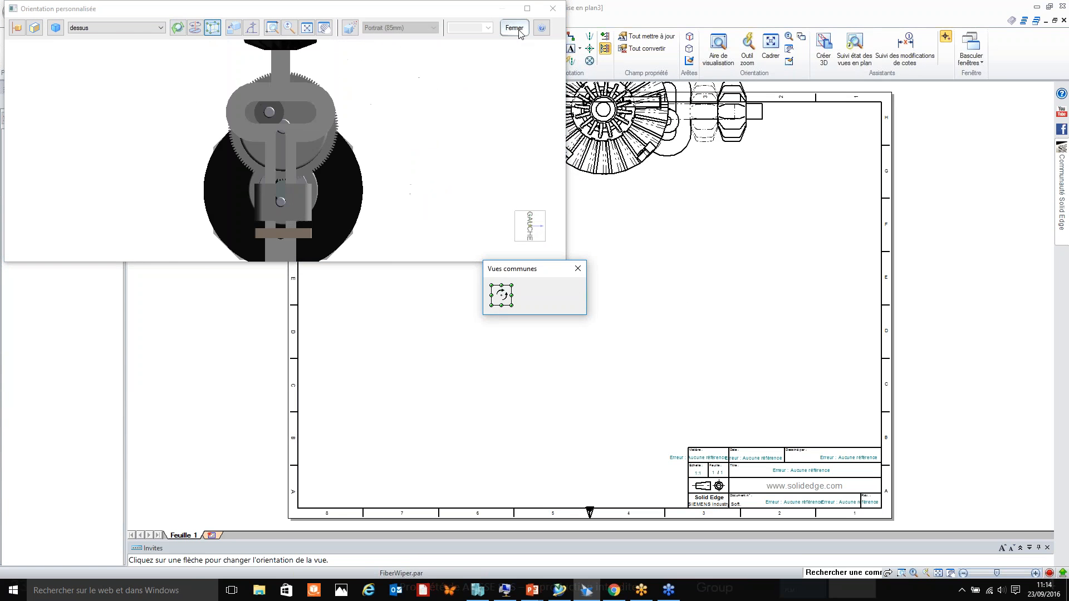
{"action": "left_click", "coordinate": [513, 28]}
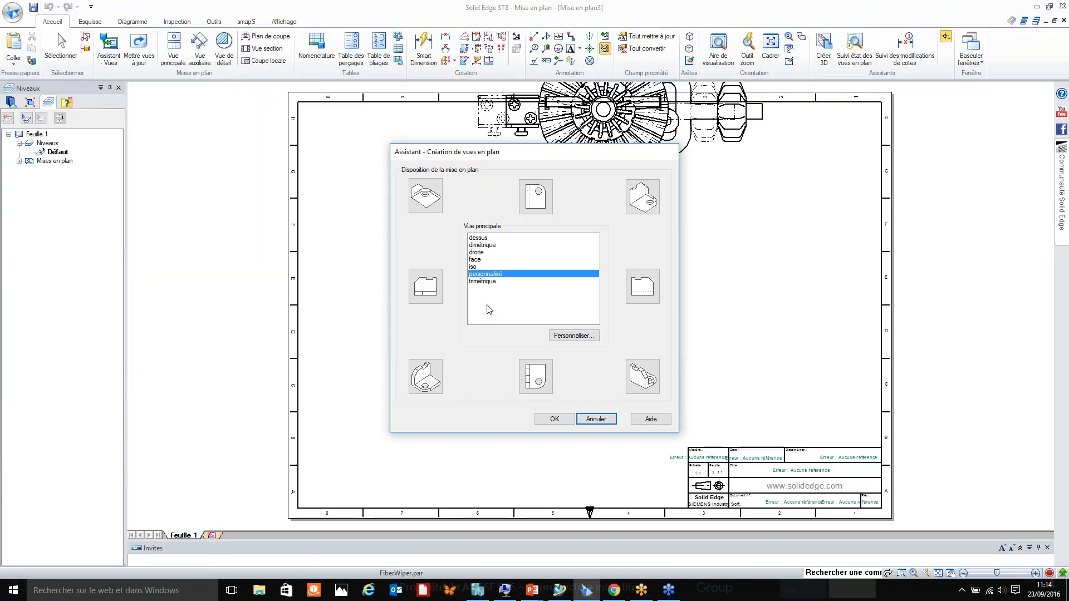
Step: Add the side projection to the view layout and place both motor views on the sheet
{"action": "left_click", "coordinate": [442, 291]}
{"action": "left_click", "coordinate": [554, 419]}
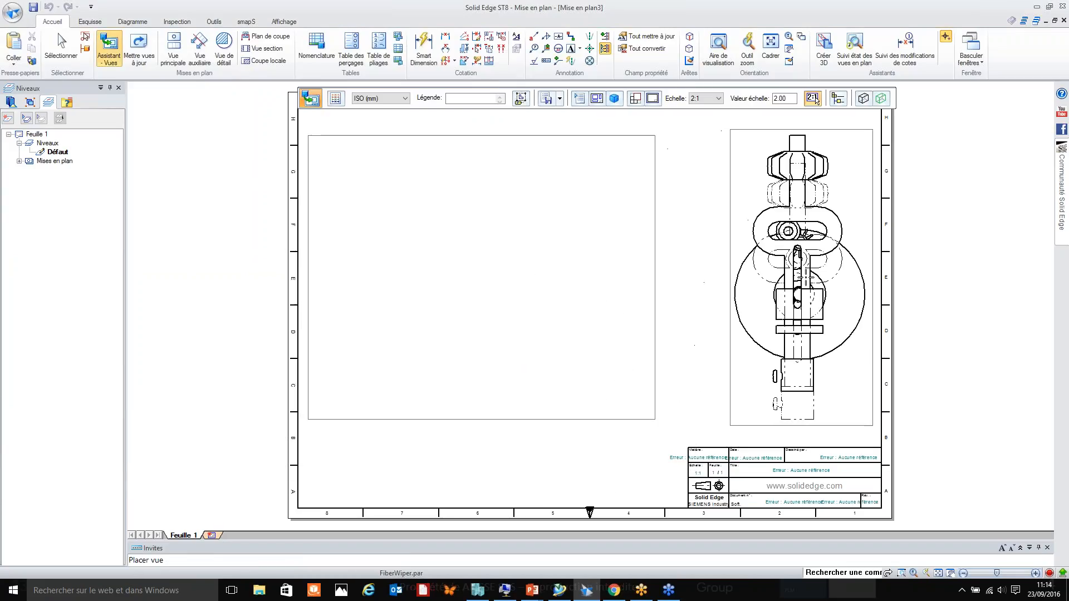
{"action": "left_click", "coordinate": [897, 356]}
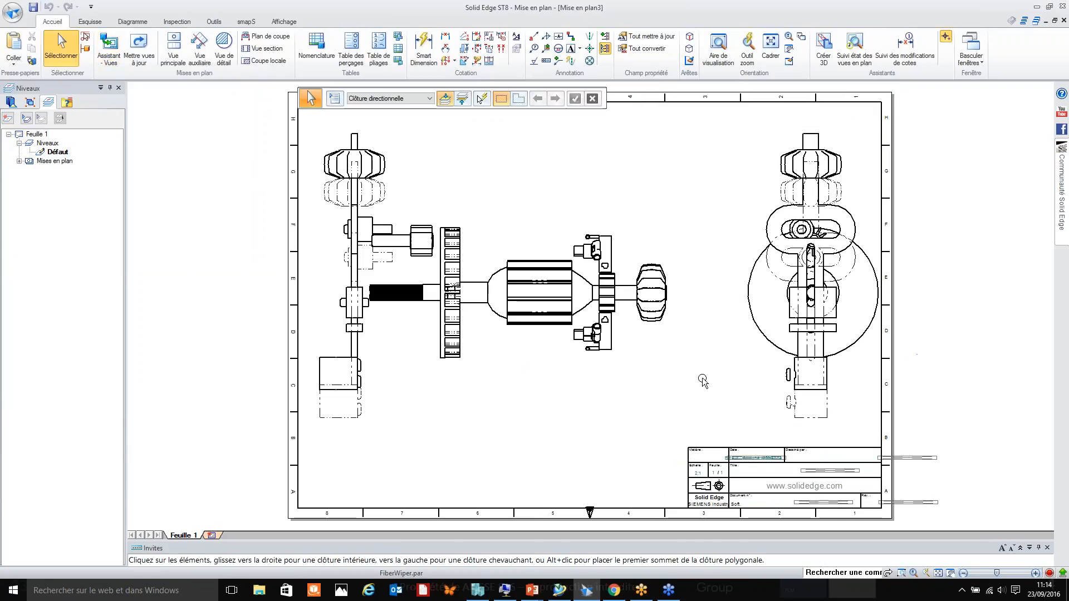
Step: Dimension the vertical distance between the primary and alternate positions of the blade holder's lower edge in the side view
{"action": "left_click", "coordinate": [445, 36]}
{"action": "scroll", "coordinate": [326, 394], "scroll_direction": "up", "scroll_amount": 3}
{"action": "left_click", "coordinate": [325, 392]}
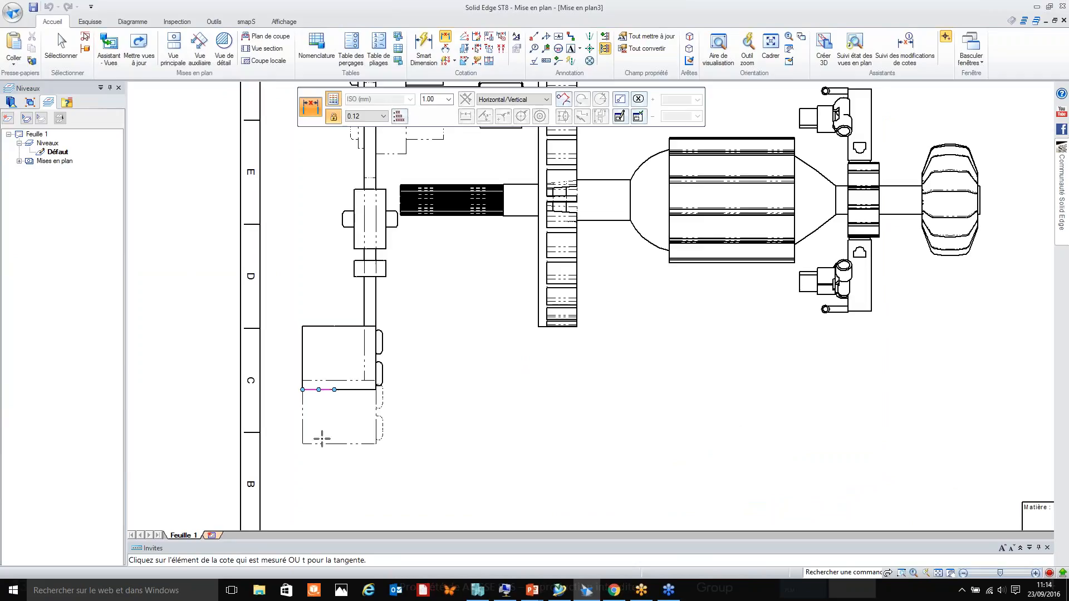
{"action": "left_click", "coordinate": [321, 443]}
{"action": "left_click", "coordinate": [285, 418]}
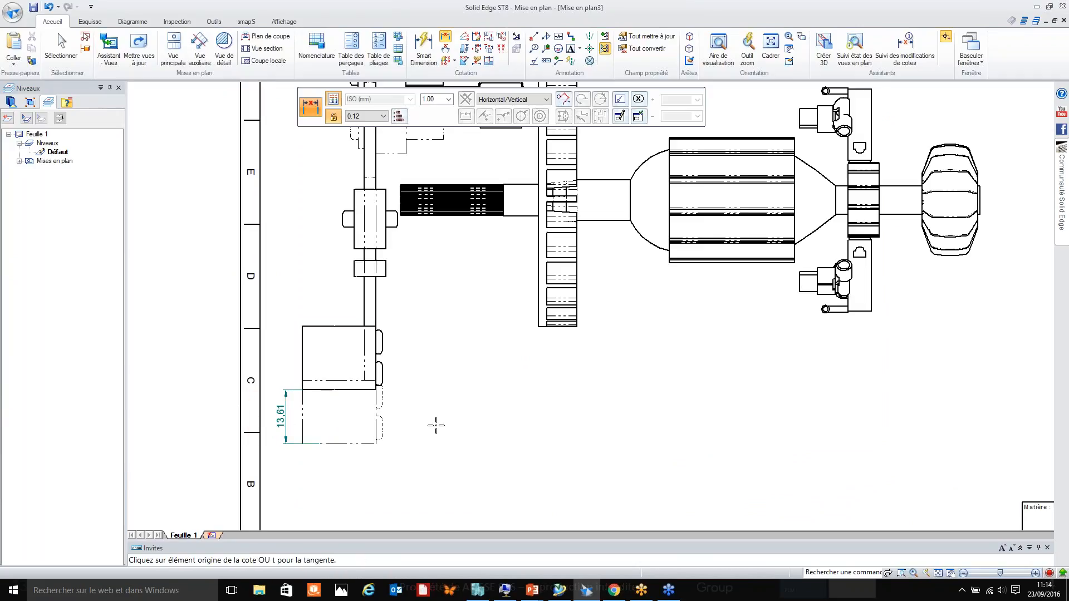
{"action": "scroll", "coordinate": [432, 394], "scroll_direction": "down", "scroll_amount": 1}
{"action": "scroll", "coordinate": [464, 388], "scroll_direction": "down", "scroll_amount": 1}
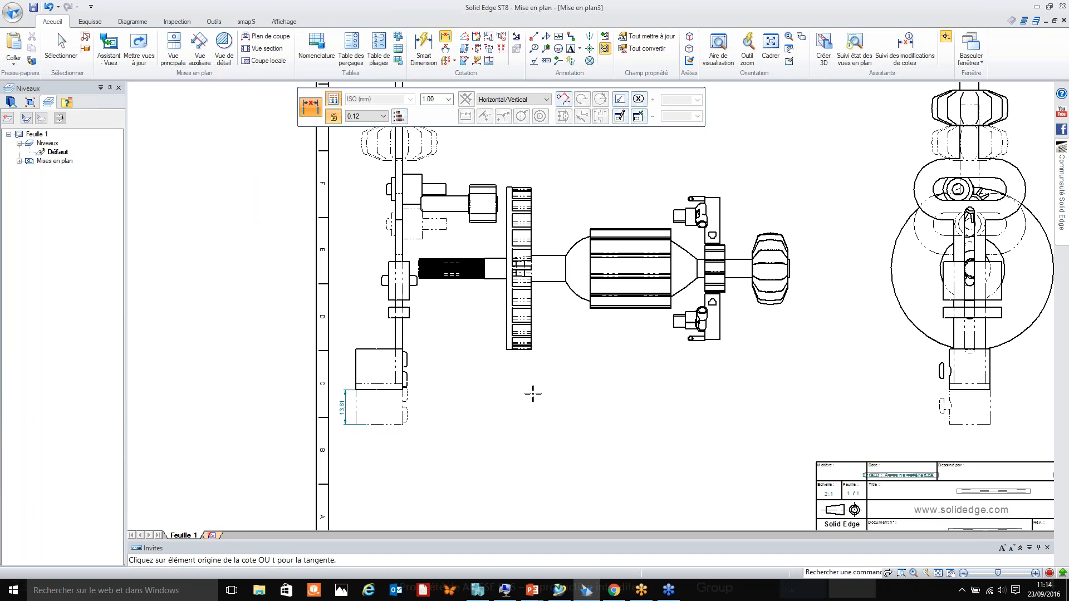
Step: Switch to Scie Sauteuse.asm, save it and convert it to a family of assemblies with members Membre1 and Membre2
{"action": "key", "text": "ctrl+Tab"}
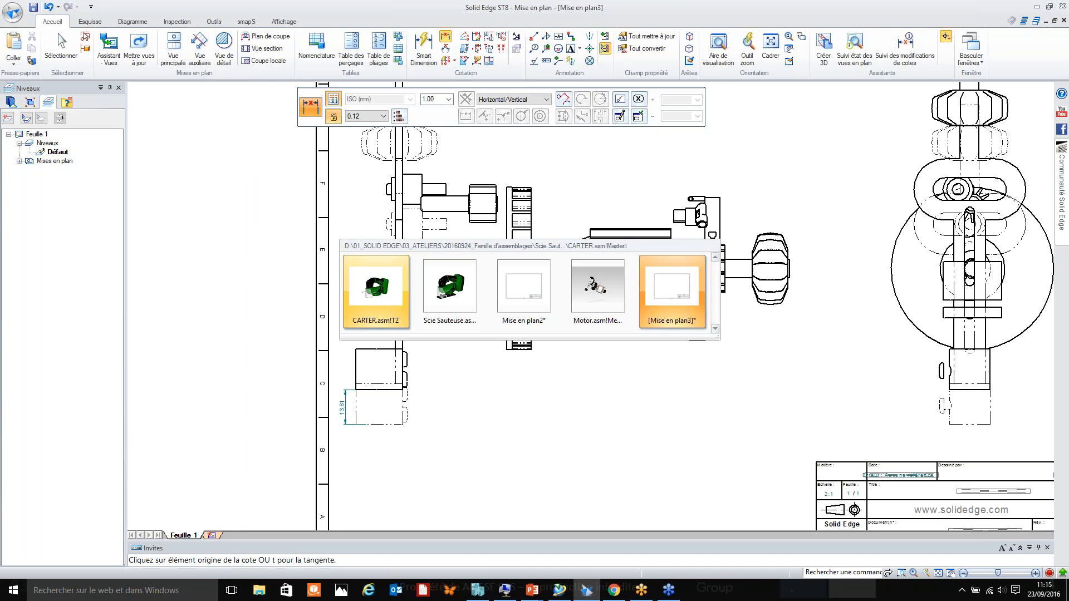
{"action": "left_click", "coordinate": [450, 297]}
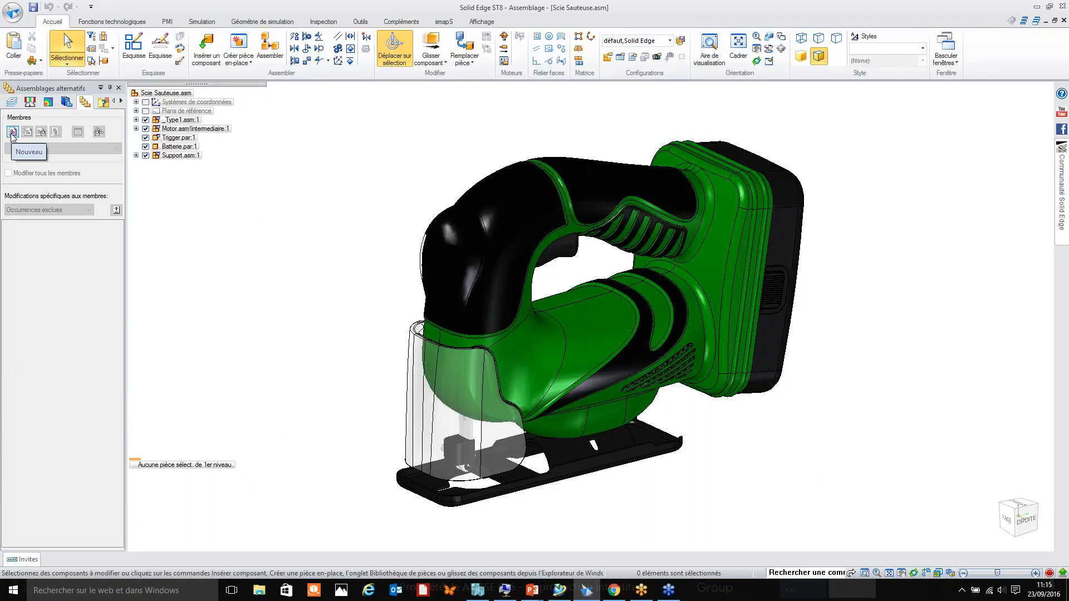
{"action": "left_click", "coordinate": [12, 133]}
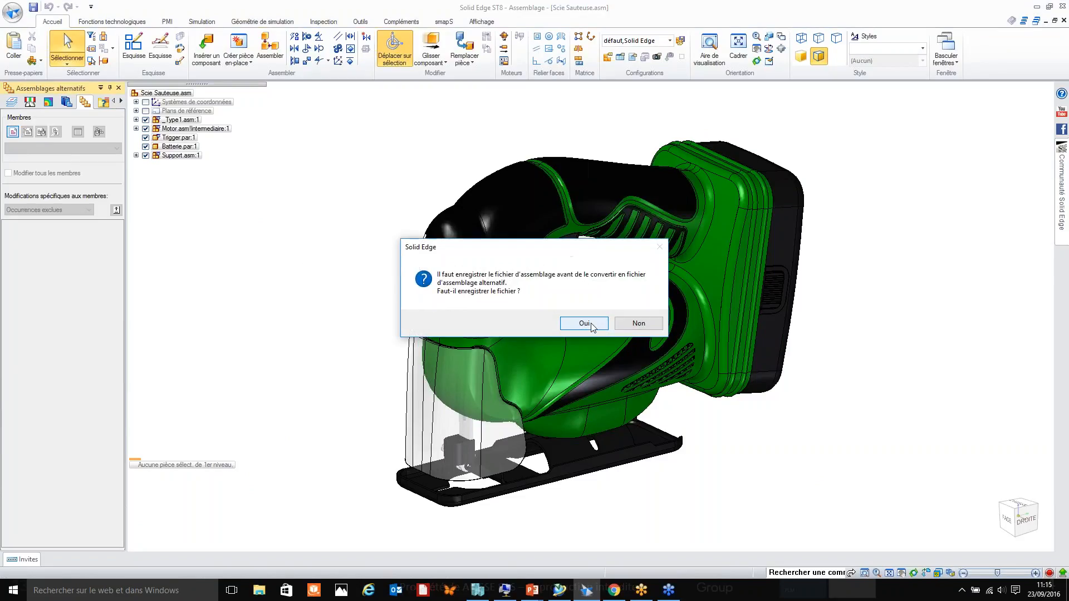
{"action": "left_click", "coordinate": [585, 323]}
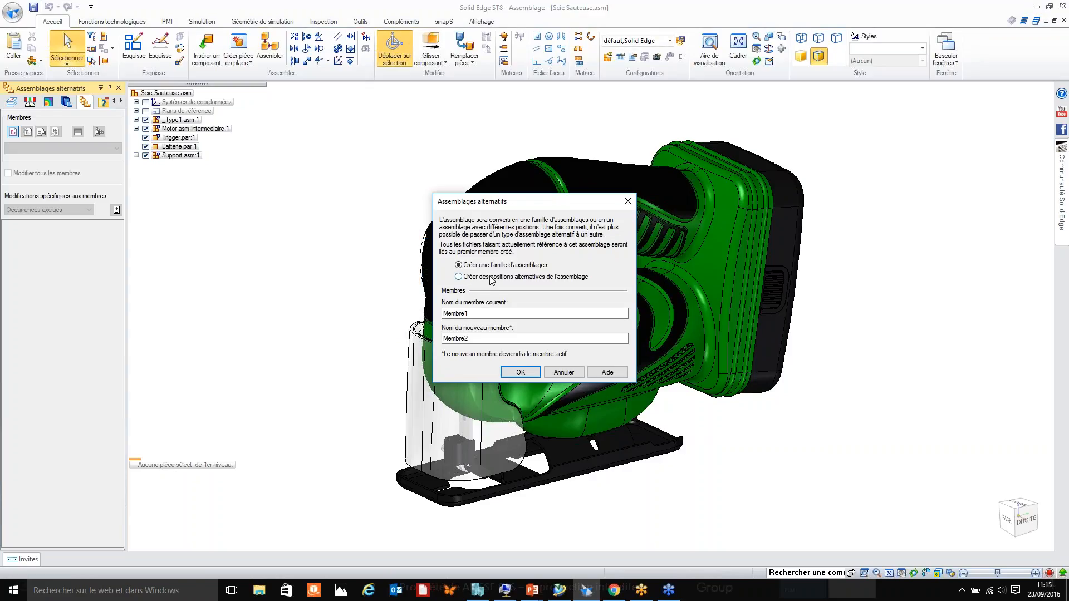
{"action": "left_click", "coordinate": [517, 373]}
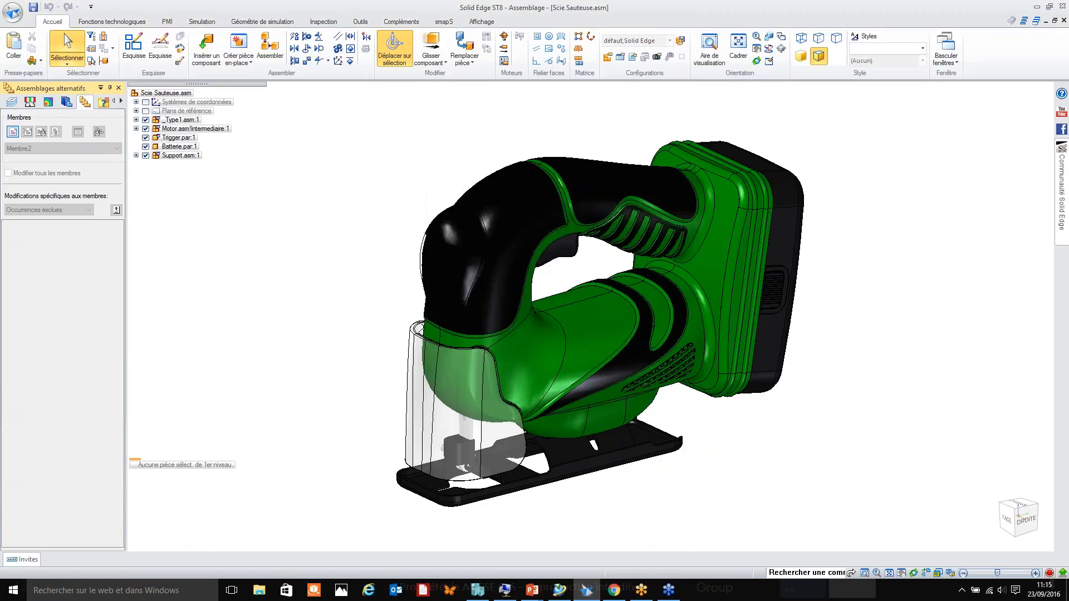
Step: Replace _Type1.asm in Membre2 with member T3 of CARTER.asm from the Scie Sauteuse folder
{"action": "left_click", "coordinate": [174, 120]}
{"action": "right_click", "coordinate": [176, 120]}
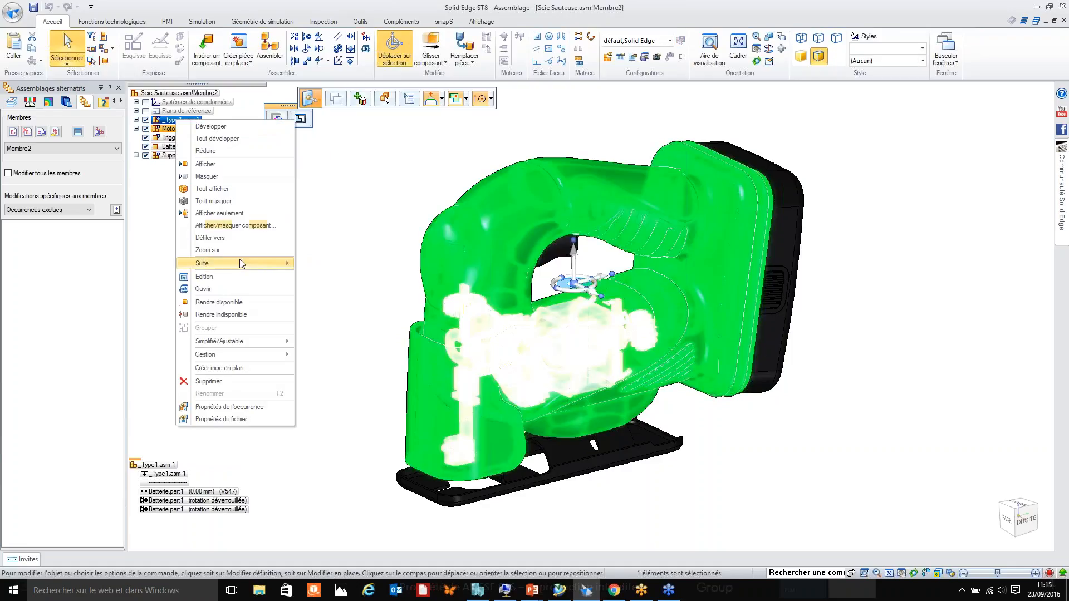
{"action": "mouse_move", "coordinate": [240, 259]}
{"action": "left_click", "coordinate": [322, 266]}
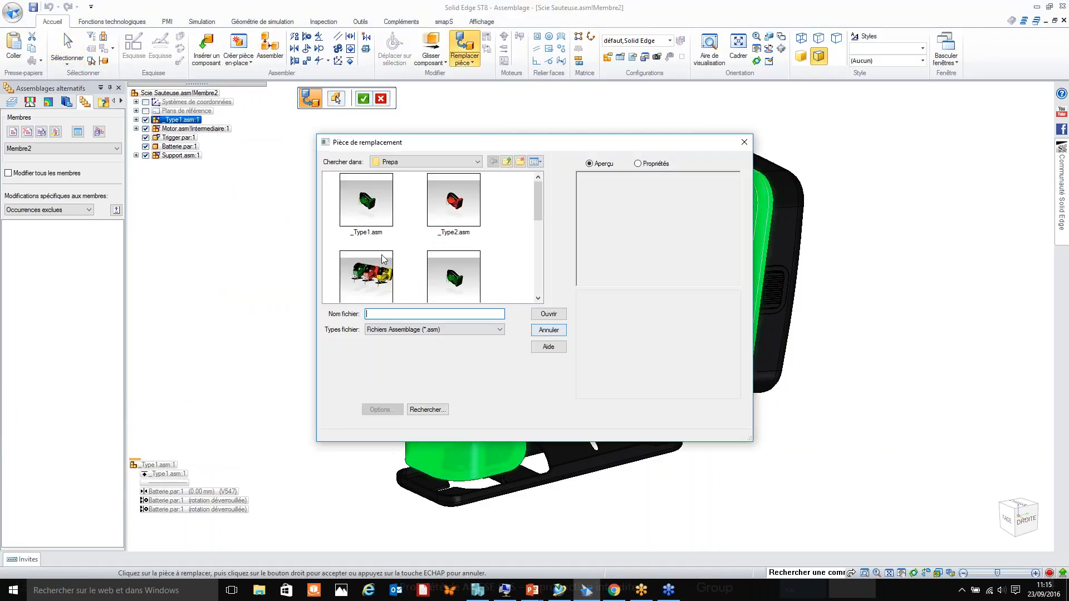
{"action": "left_click", "coordinate": [366, 220]}
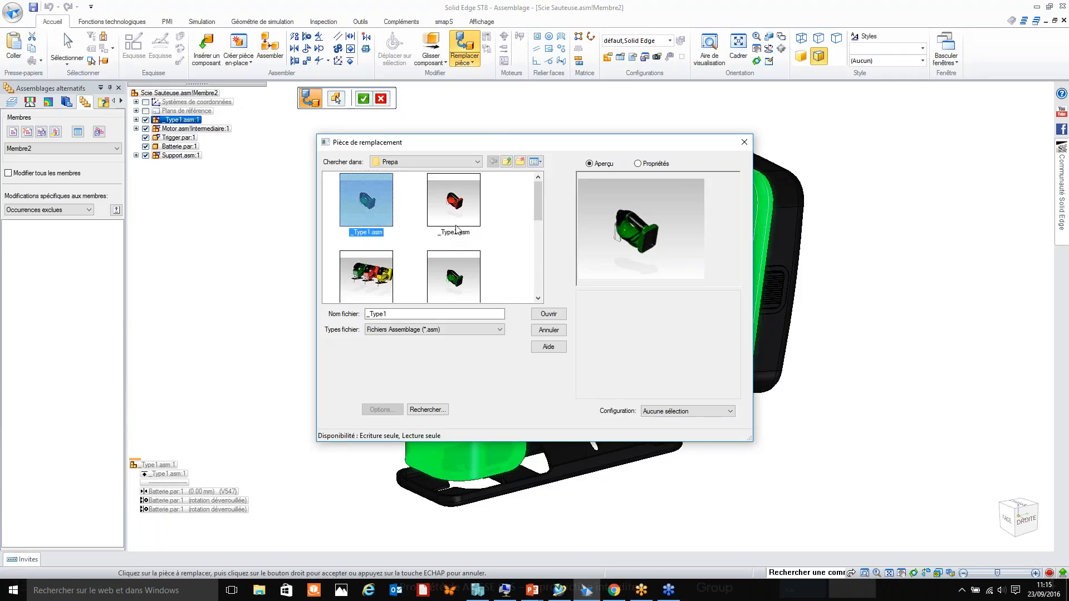
{"action": "left_click", "coordinate": [455, 274]}
{"action": "scroll", "coordinate": [409, 276], "scroll_direction": "down", "scroll_amount": 3}
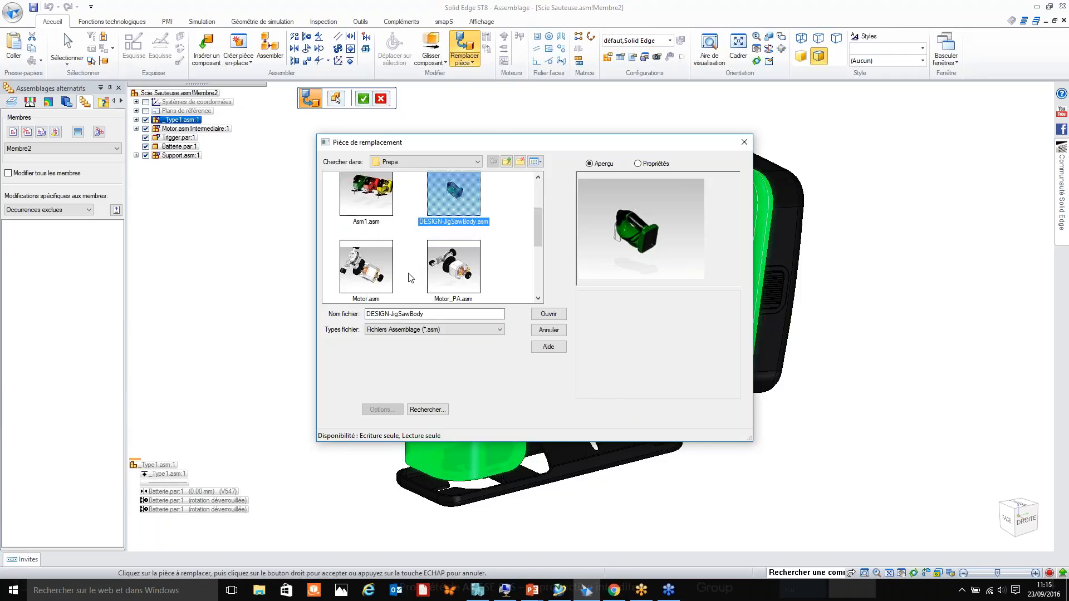
{"action": "left_click", "coordinate": [506, 161]}
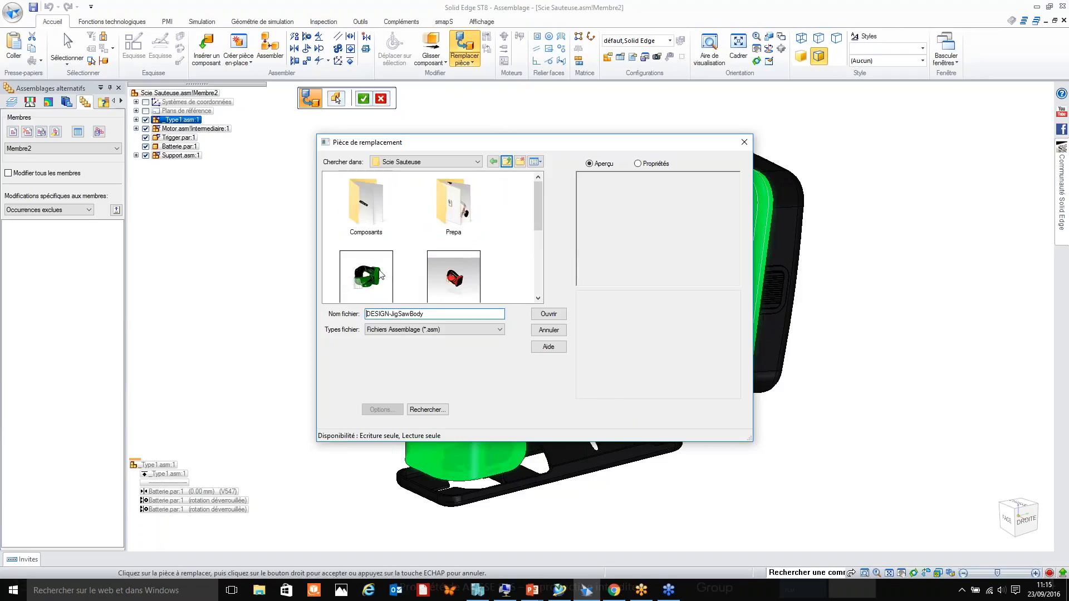
{"action": "left_click", "coordinate": [374, 291]}
{"action": "left_click", "coordinate": [372, 299]}
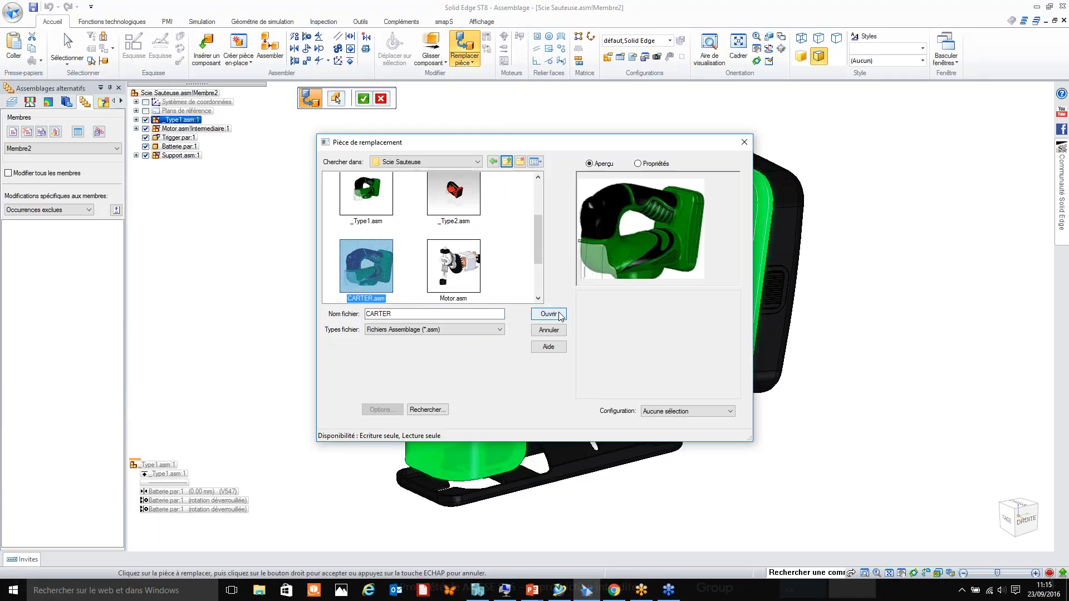
{"action": "left_click", "coordinate": [548, 313]}
{"action": "scroll", "coordinate": [567, 283], "scroll_direction": "down", "scroll_amount": 1}
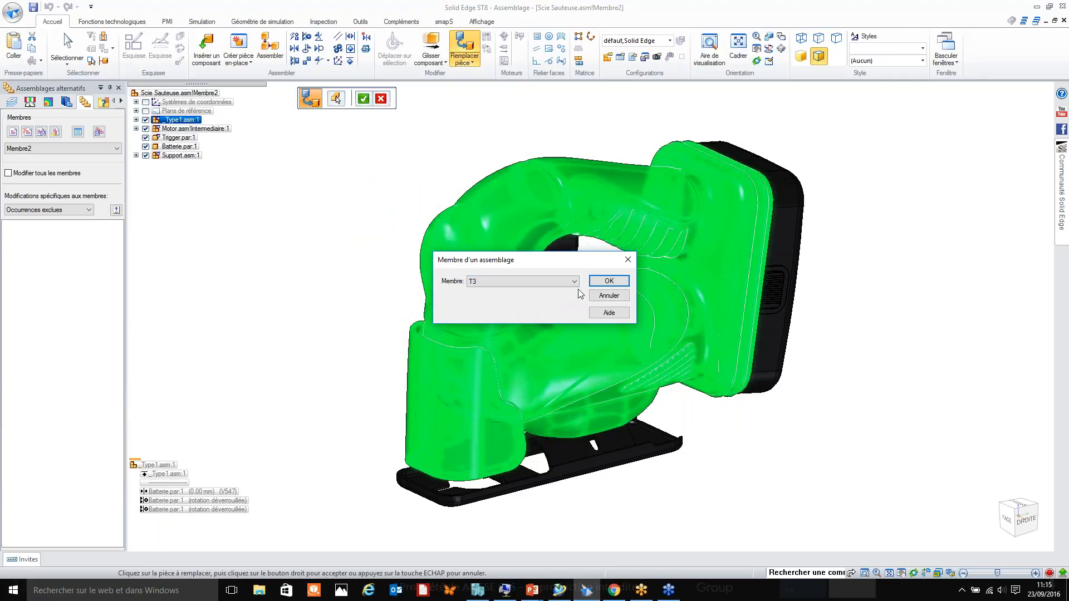
{"action": "left_click", "coordinate": [608, 281]}
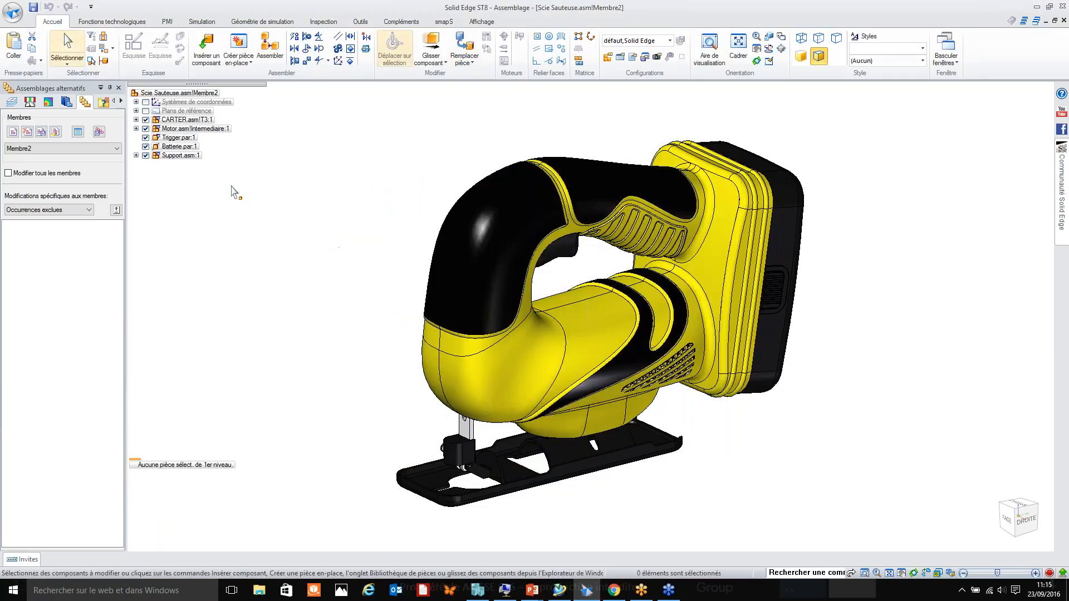
Step: Replace the Motor.asm occurrence in Membre2 with its Basse member
{"action": "left_click", "coordinate": [195, 128]}
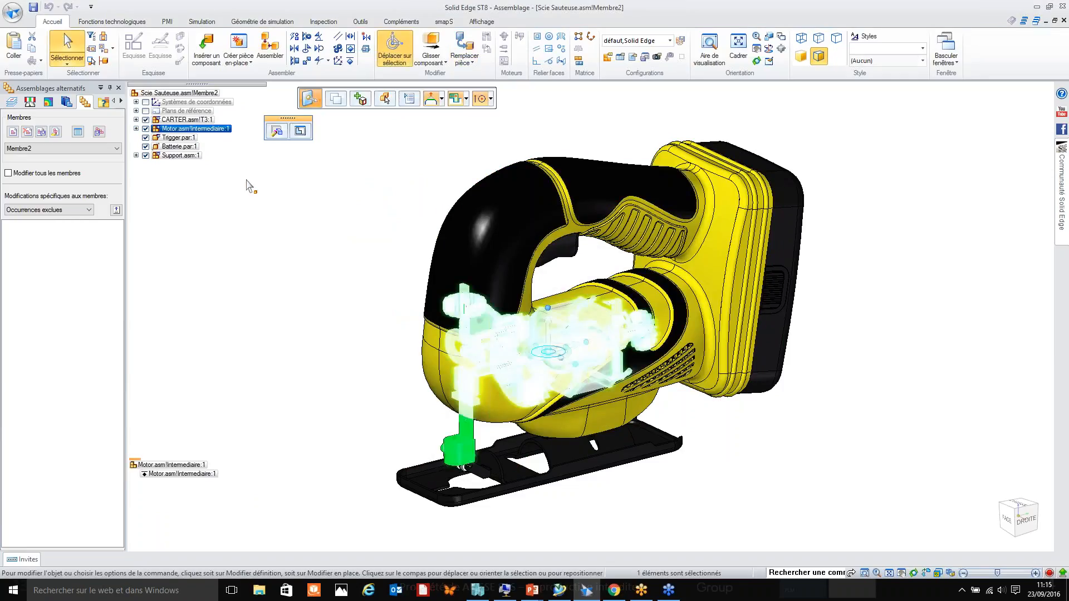
{"action": "right_click", "coordinate": [190, 129]}
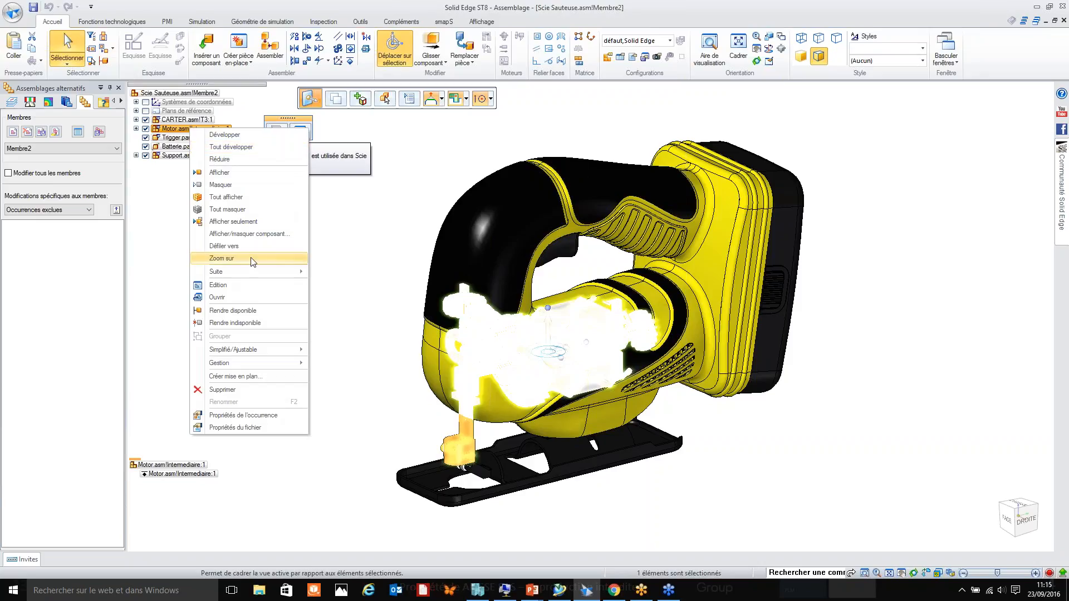
{"action": "mouse_move", "coordinate": [267, 272]}
{"action": "left_click", "coordinate": [331, 272]}
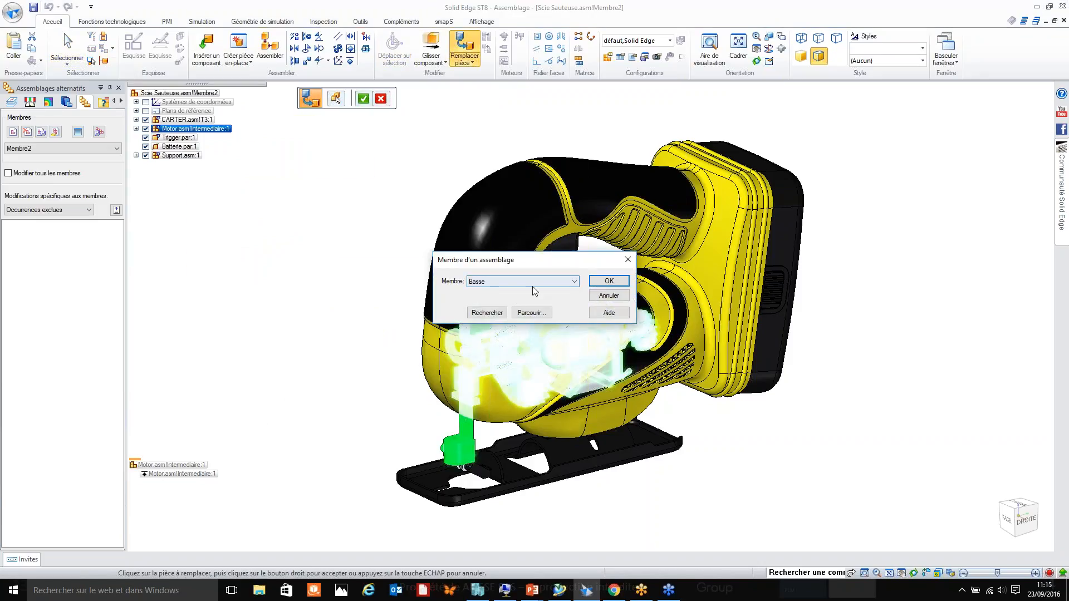
{"action": "left_click", "coordinate": [608, 282]}
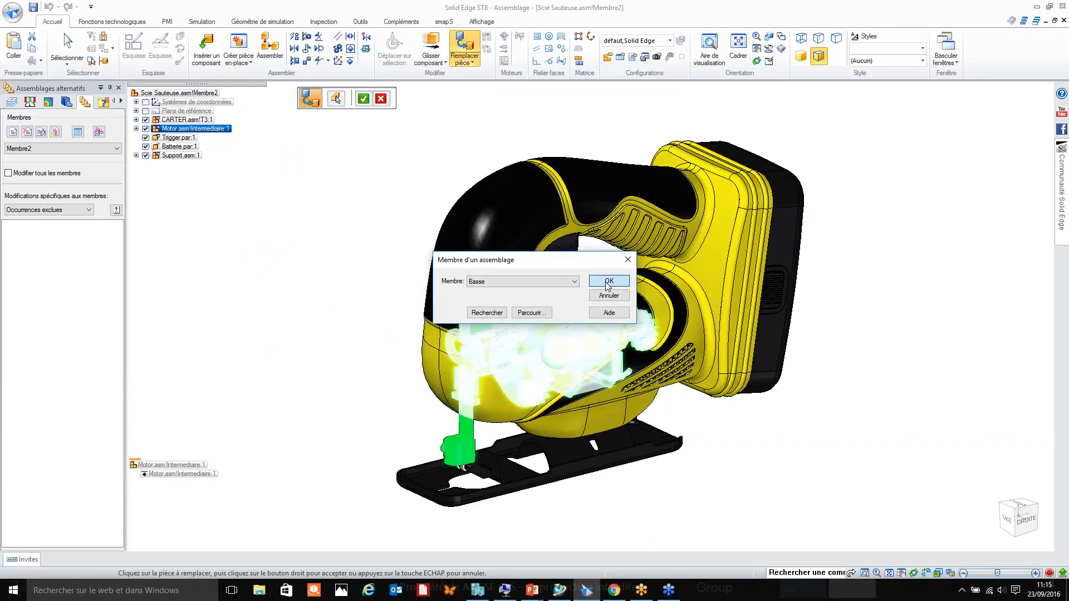
{"action": "left_click", "coordinate": [331, 226]}
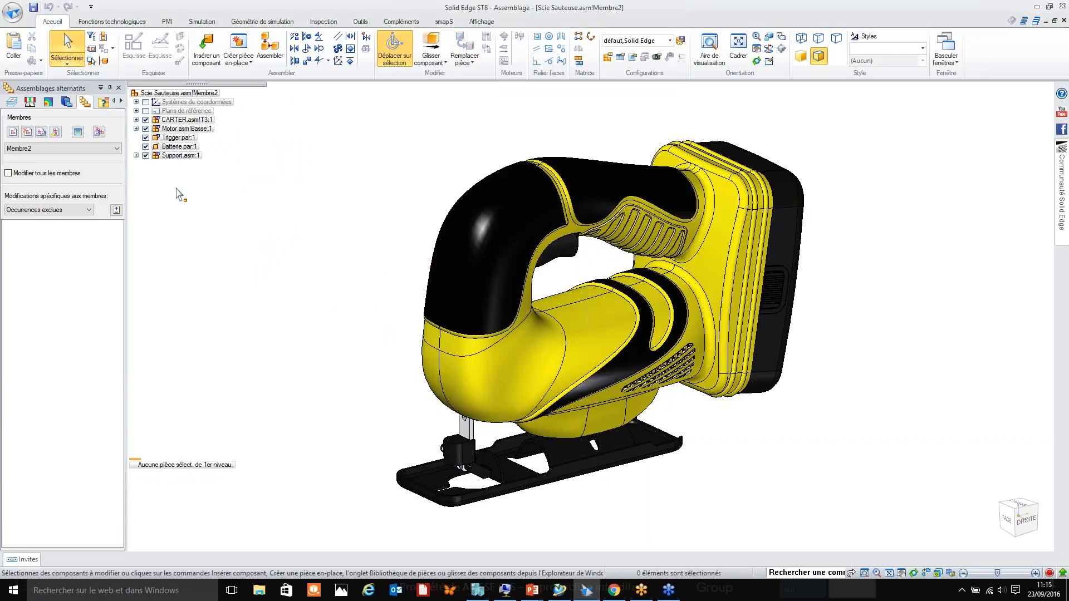
Step: Activate Membre1 and return to Membre2 to compare the two jigsaw variants
{"action": "left_click", "coordinate": [116, 146]}
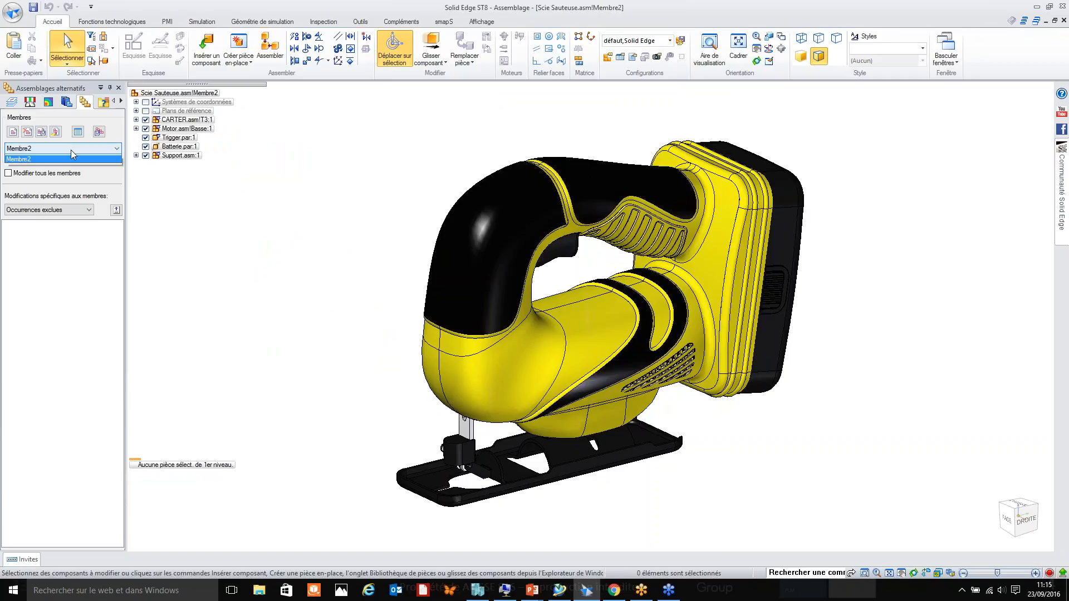
{"action": "left_click", "coordinate": [110, 158]}
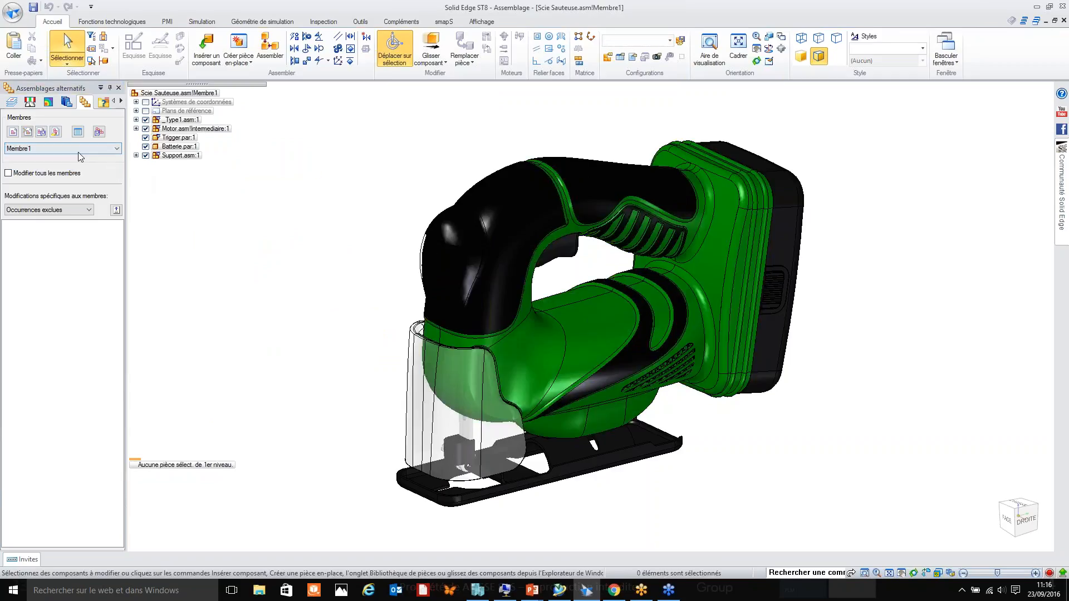
{"action": "left_click", "coordinate": [81, 148]}
{"action": "left_click", "coordinate": [81, 167]}
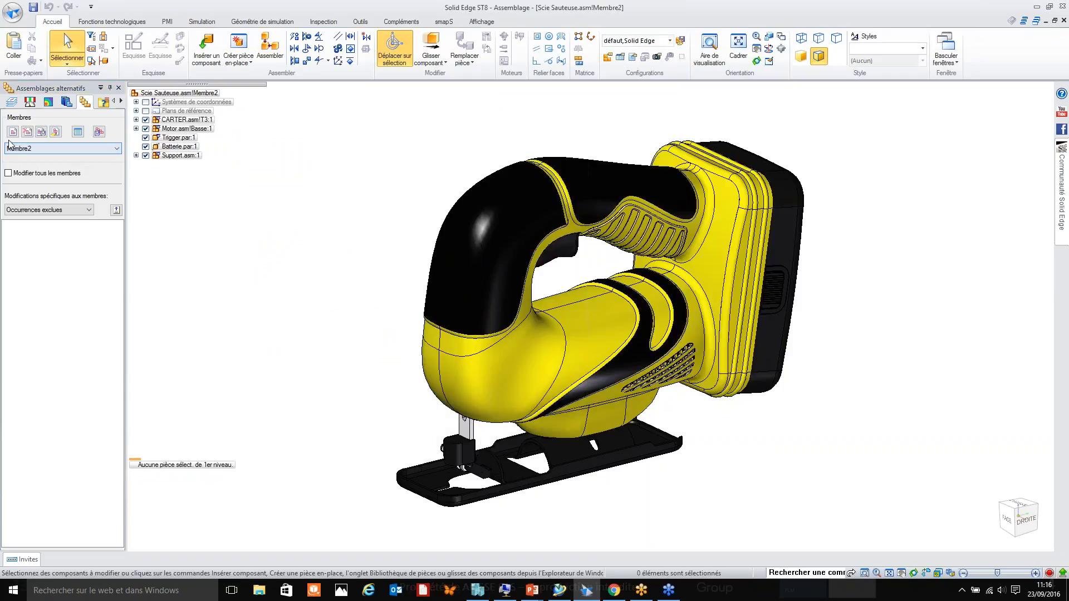
Step: Create the new family member Membre3 and replace its CARTER.asm T3 occurrence with member T4
{"action": "left_click", "coordinate": [12, 131]}
{"action": "left_click", "coordinate": [499, 306]}
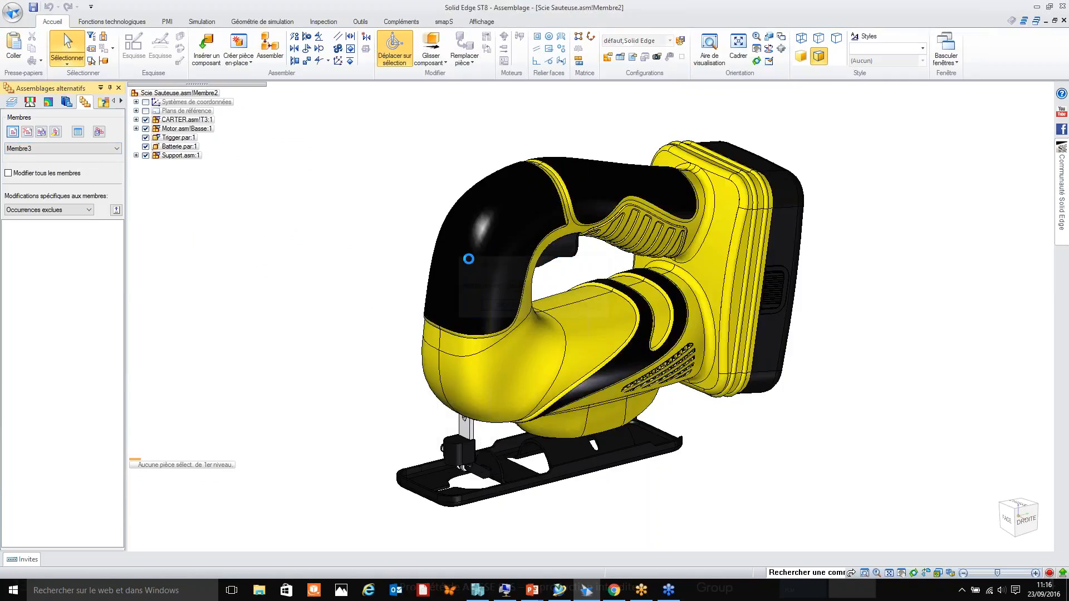
{"action": "right_click", "coordinate": [184, 120]}
{"action": "mouse_move", "coordinate": [232, 267]}
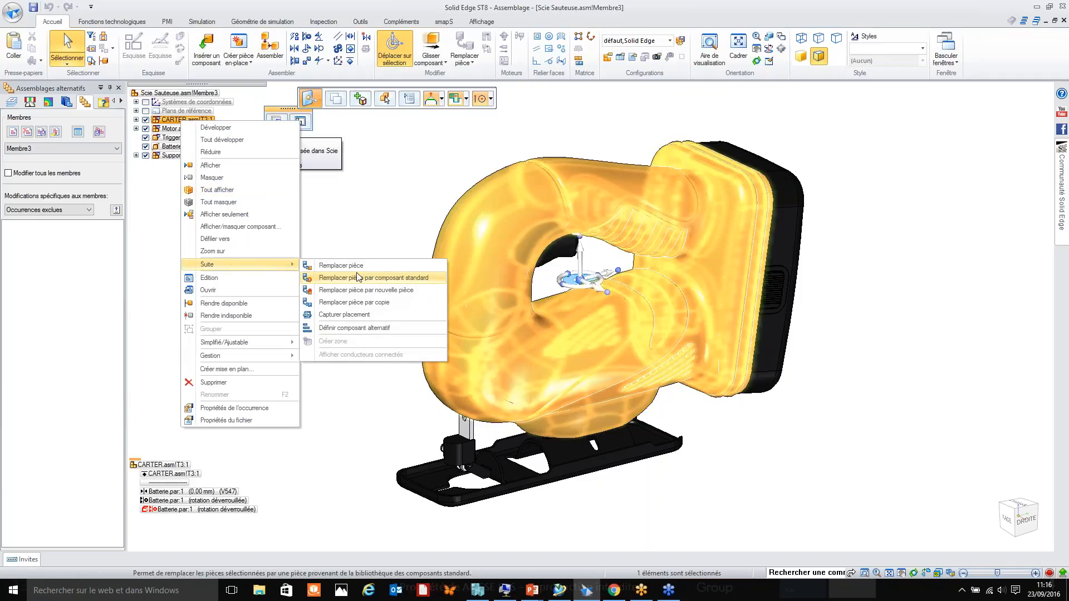
{"action": "left_click", "coordinate": [359, 267]}
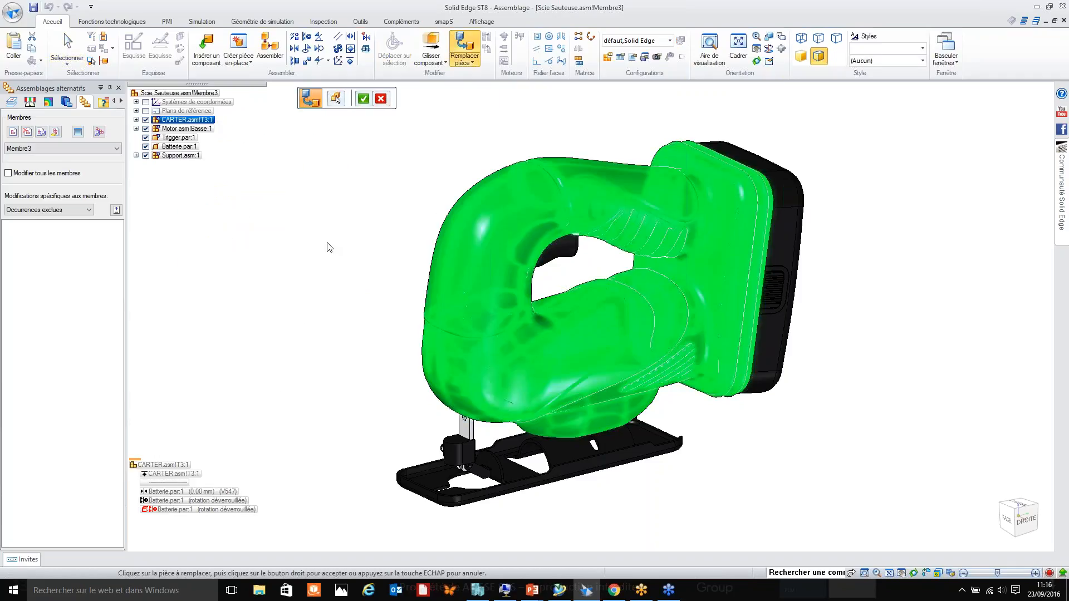
{"action": "scroll", "coordinate": [512, 286], "scroll_direction": "down", "scroll_amount": 3}
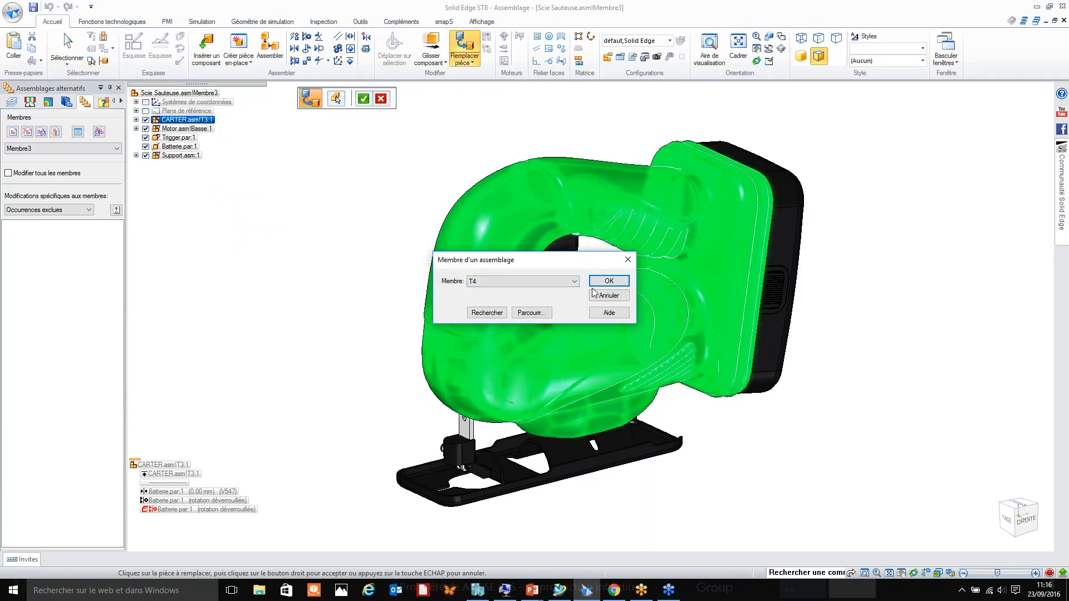
{"action": "left_click", "coordinate": [609, 281]}
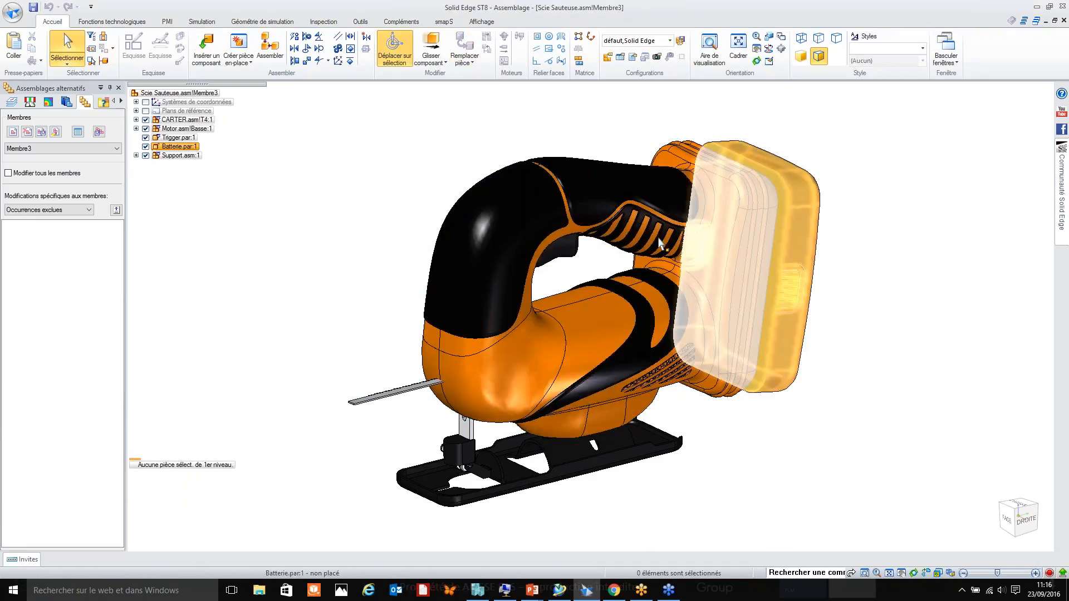
Step: Delete Batterie.par from Membre3 and reactivate Membre2
{"action": "left_click", "coordinate": [173, 148]}
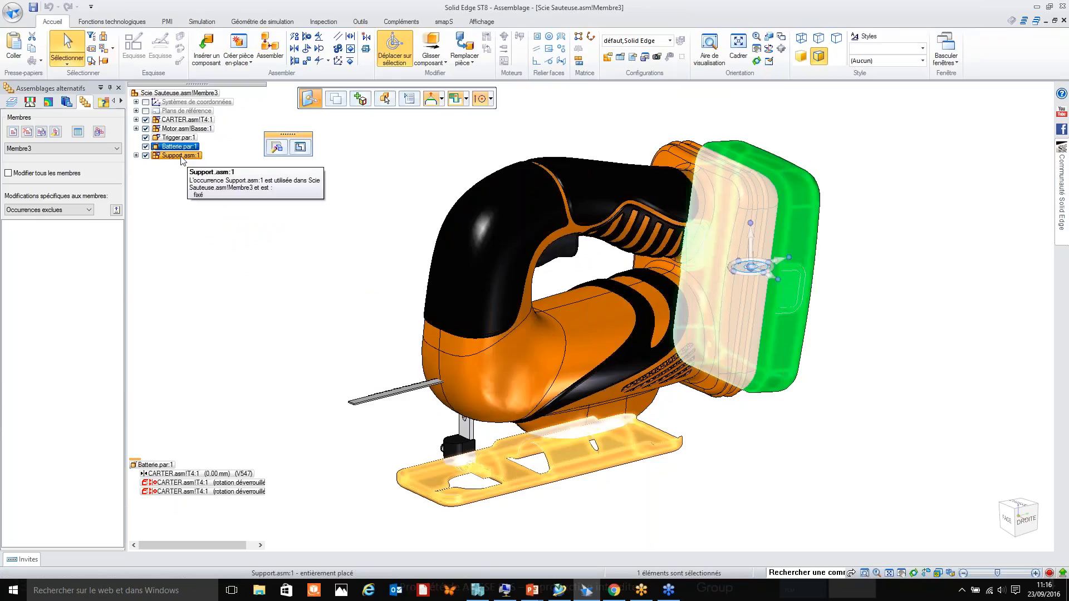
{"action": "key", "text": "Delete"}
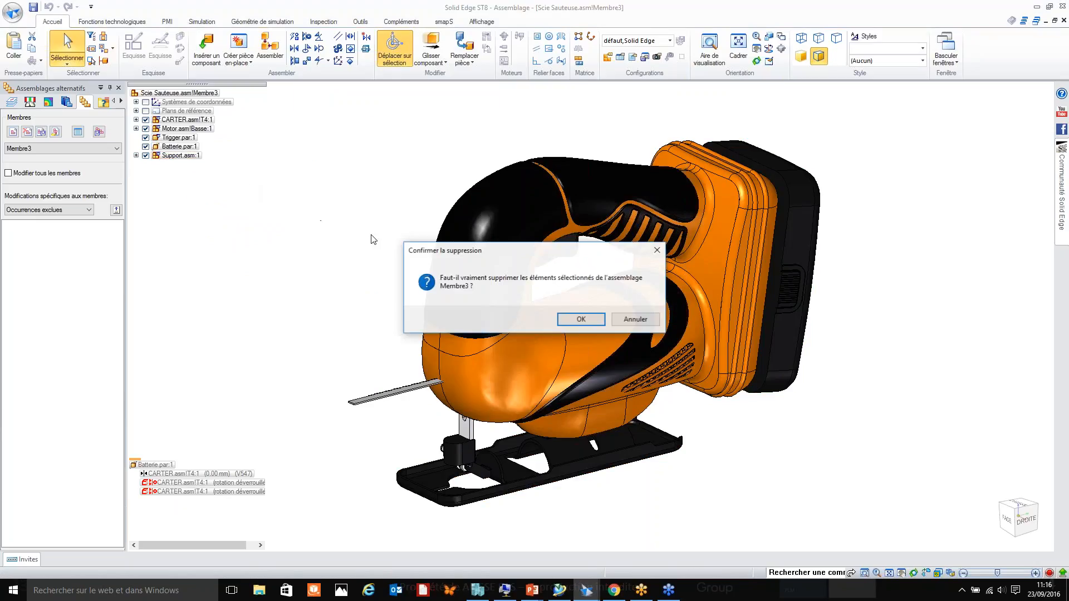
{"action": "left_click", "coordinate": [586, 322]}
{"action": "scroll", "coordinate": [58, 151], "scroll_direction": "up", "scroll_amount": 1}
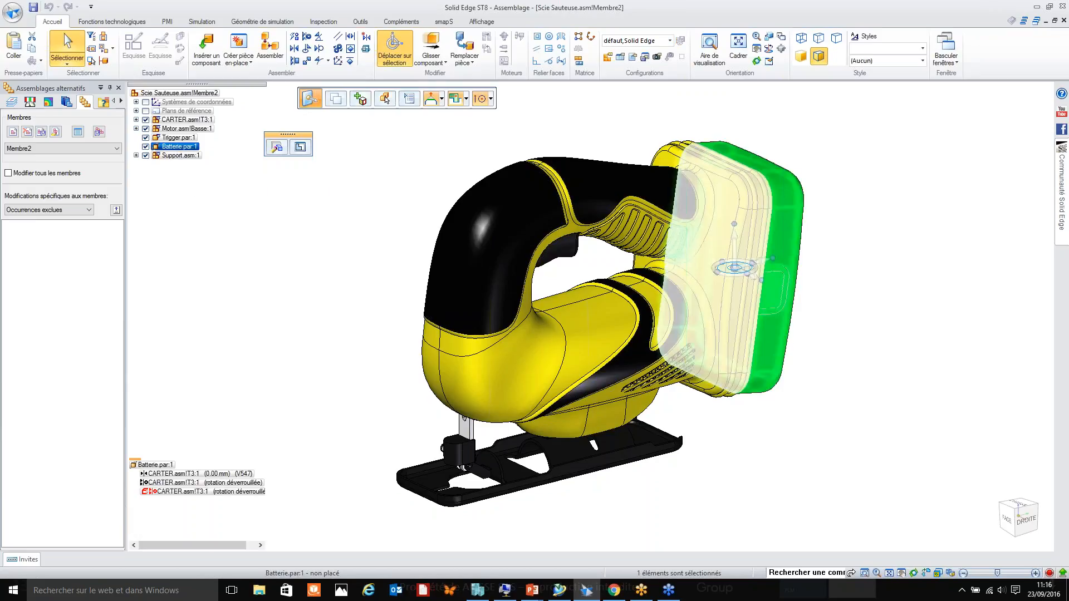
Step: Activate Membre1 and set the offset of the V547 mate between Batterie.par and _Type1.asm to 20 mm
{"action": "mouse_move", "coordinate": [780, 265]}
{"action": "middle_mouse_down"}
{"action": "mouse_move", "coordinate": [713, 267]}
{"action": "mouse_move", "coordinate": [735, 266]}
{"action": "middle_mouse_up"}
{"action": "left_click", "coordinate": [769, 261]}
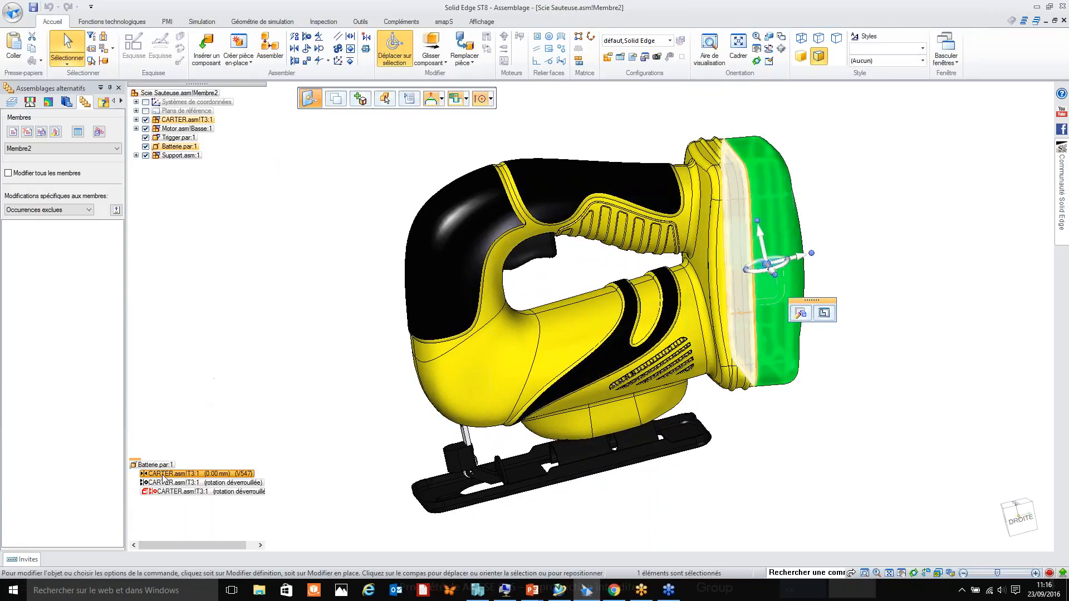
{"action": "left_click", "coordinate": [164, 474]}
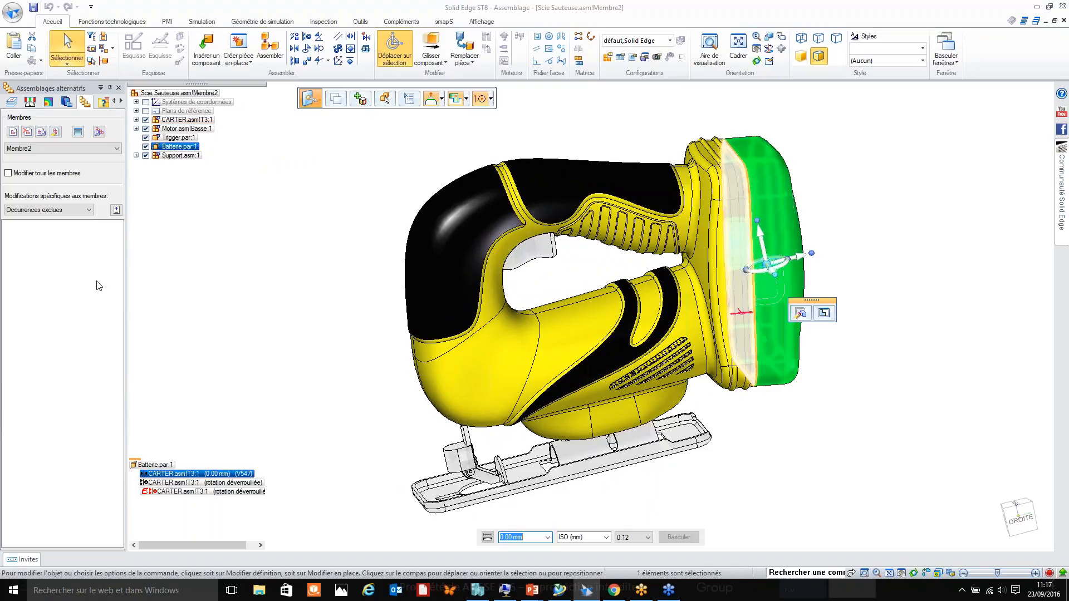
{"action": "left_click", "coordinate": [53, 148]}
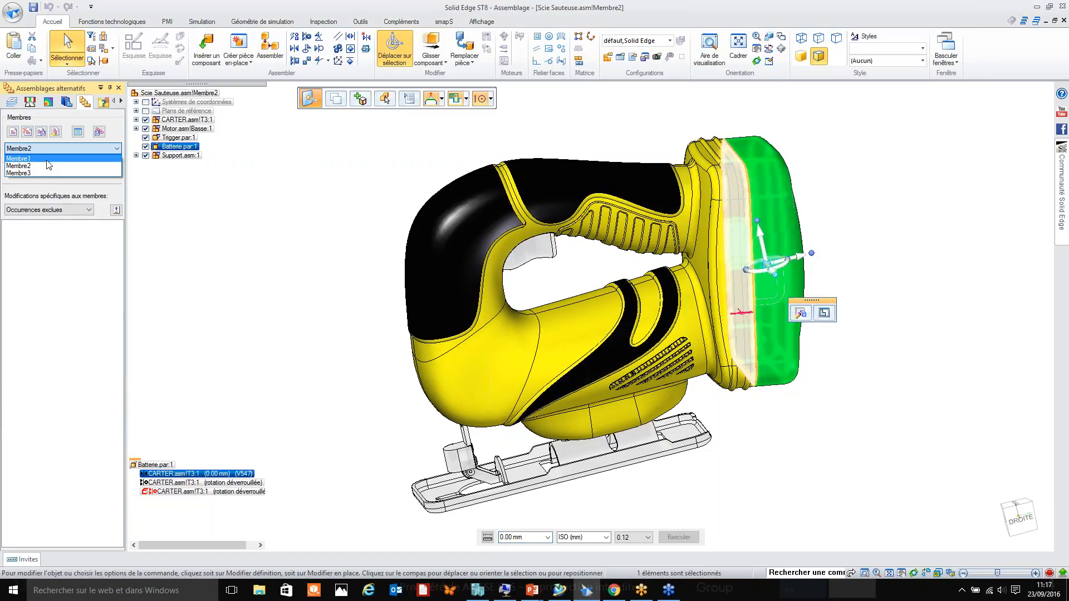
{"action": "left_click", "coordinate": [48, 159]}
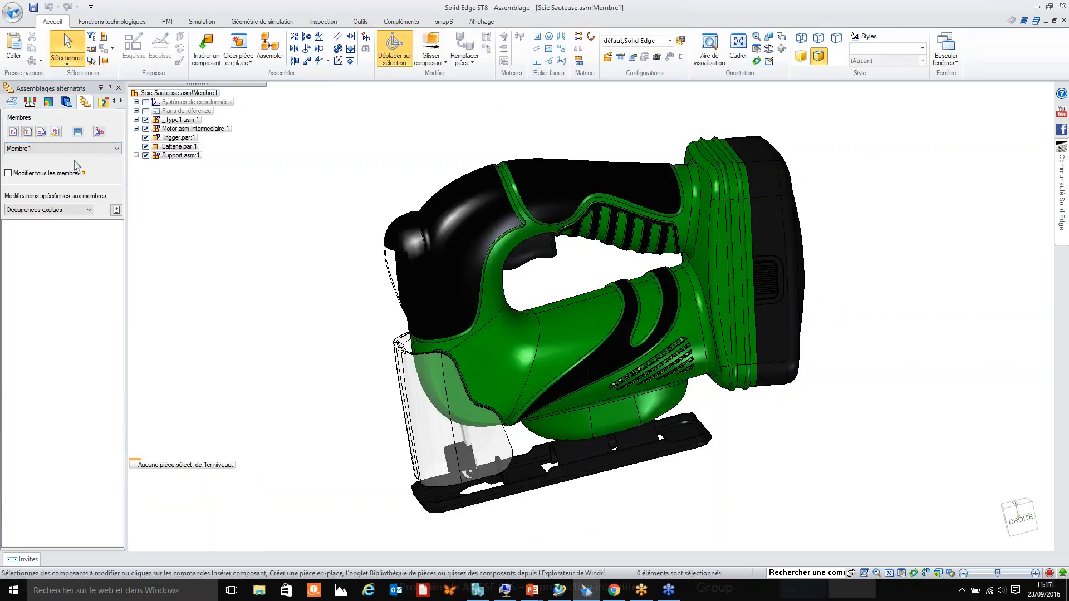
{"action": "left_click", "coordinate": [767, 279]}
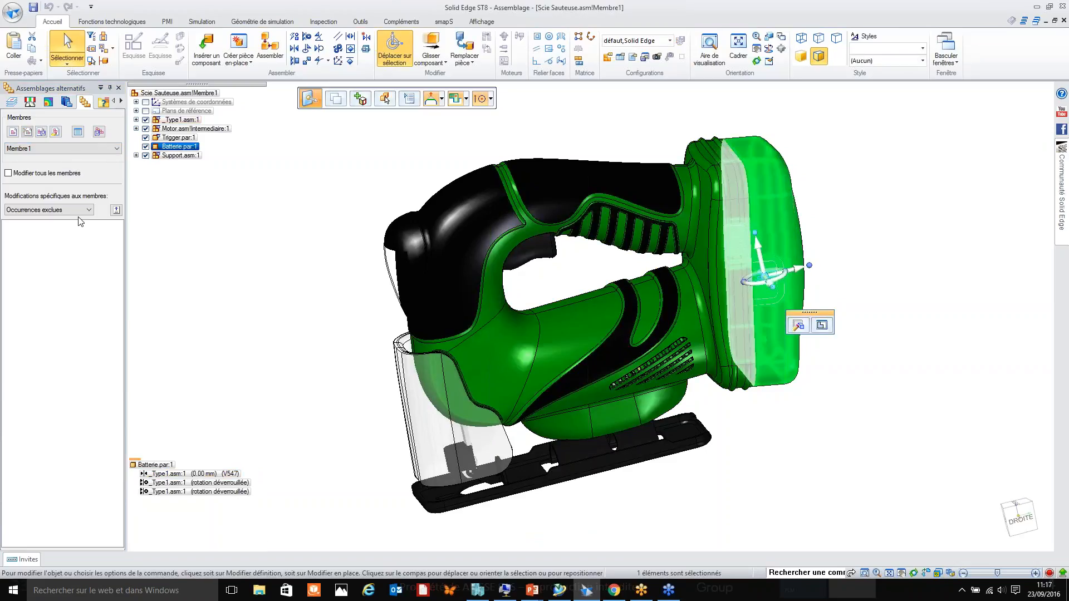
{"action": "left_click", "coordinate": [187, 474]}
{"action": "type", "text": "20"}
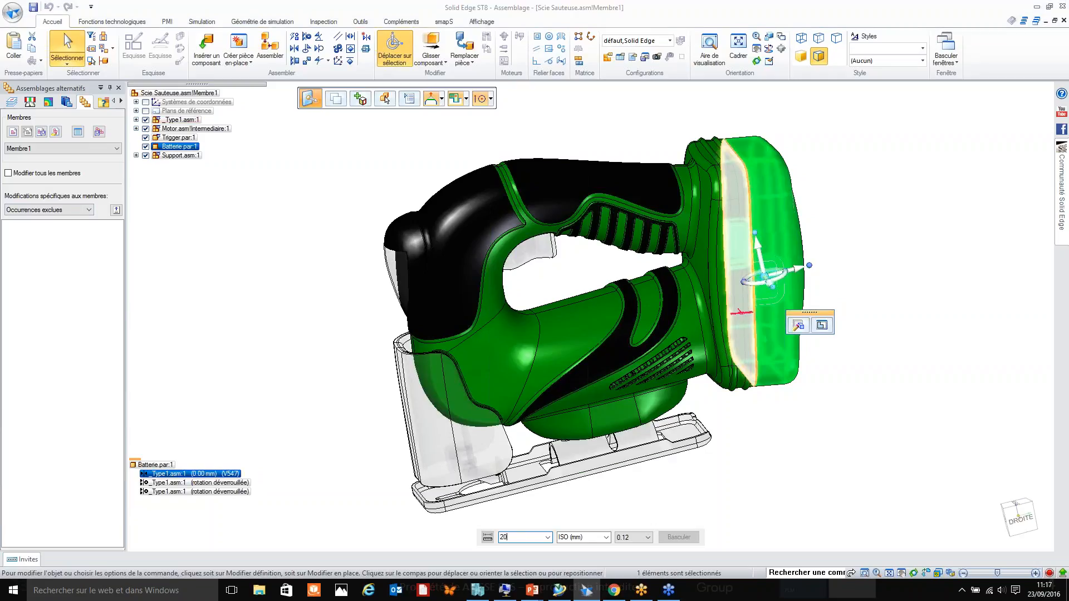
{"action": "key", "text": "Return"}
{"action": "key", "text": "Escape"}
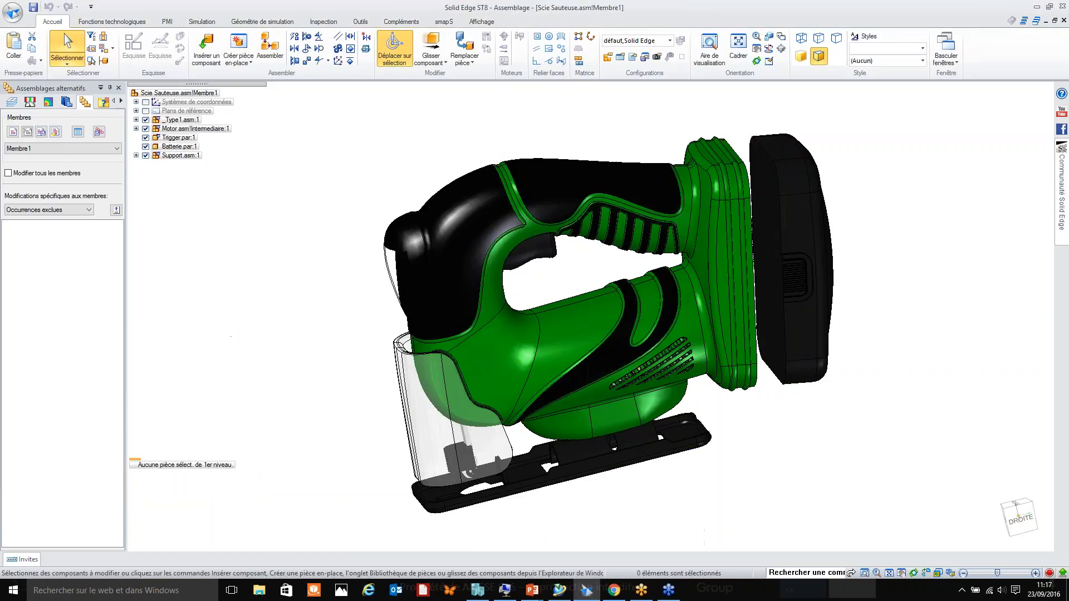
Step: Activate Membre2 and add the Batterie.par offset V547 to the member-specific variables
{"action": "left_click", "coordinate": [62, 148]}
{"action": "left_click", "coordinate": [58, 165]}
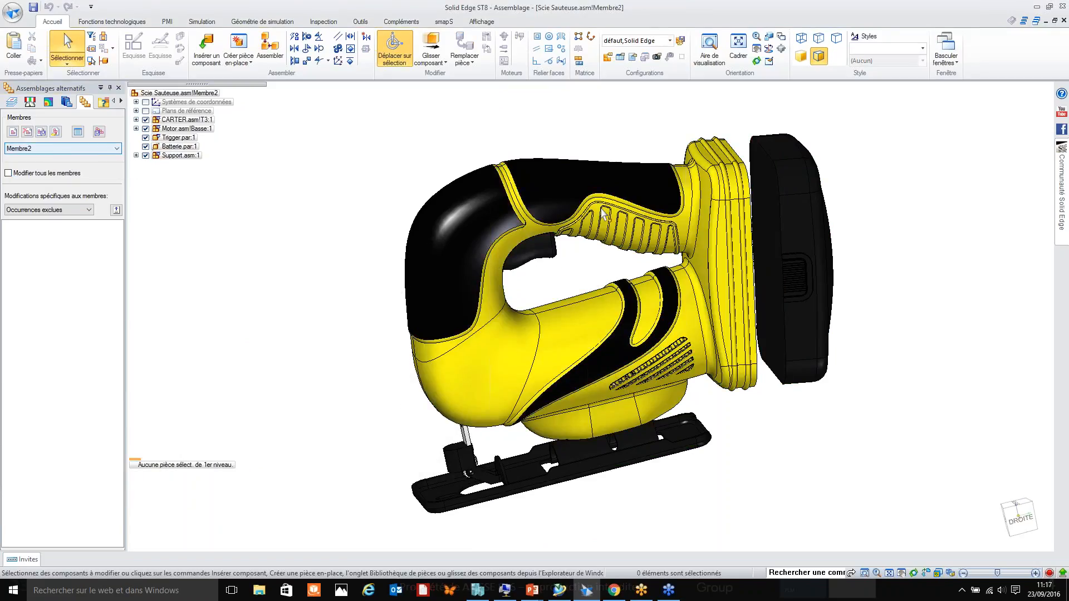
{"action": "left_click", "coordinate": [794, 245]}
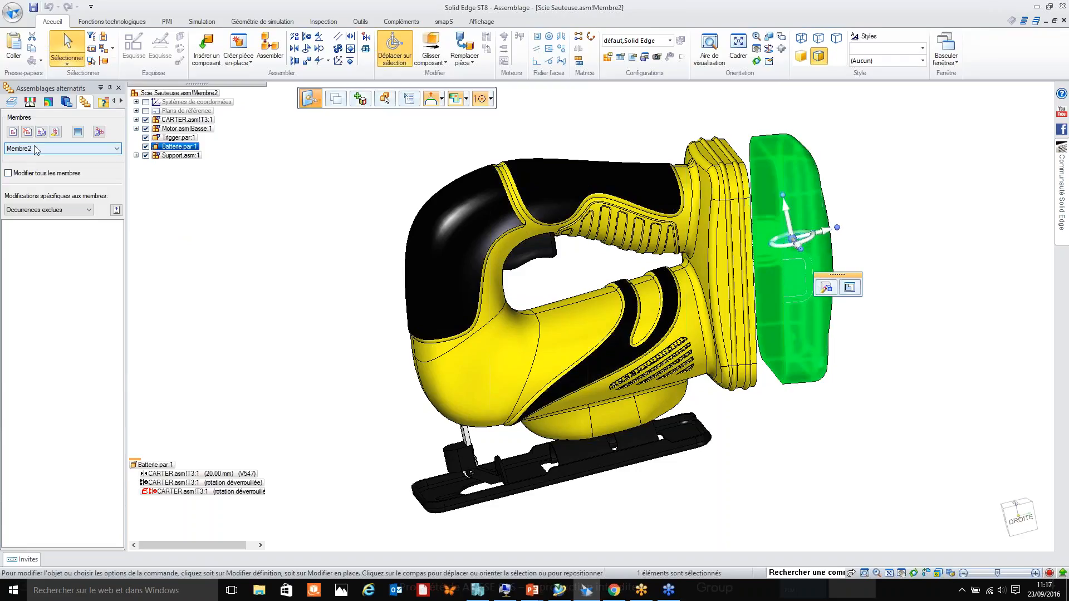
{"action": "left_click", "coordinate": [59, 210]}
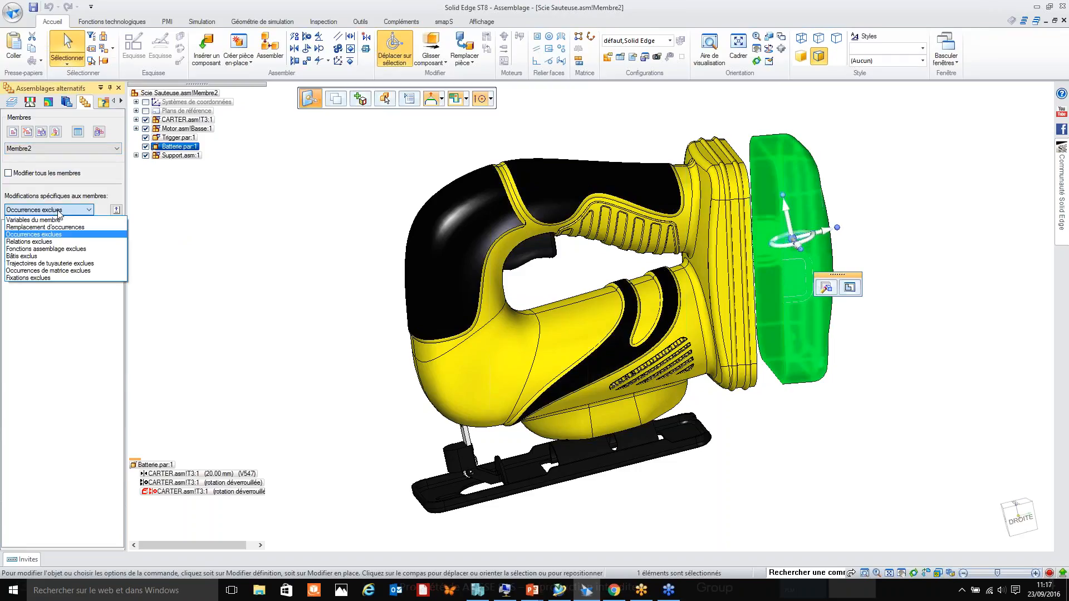
{"action": "left_click", "coordinate": [57, 220]}
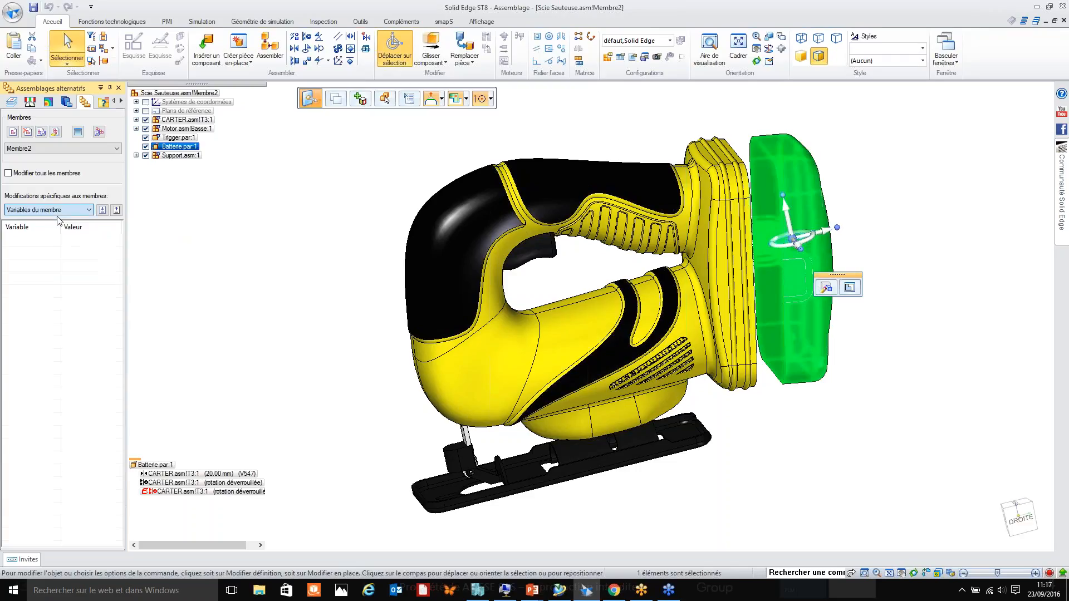
{"action": "left_click", "coordinate": [194, 474]}
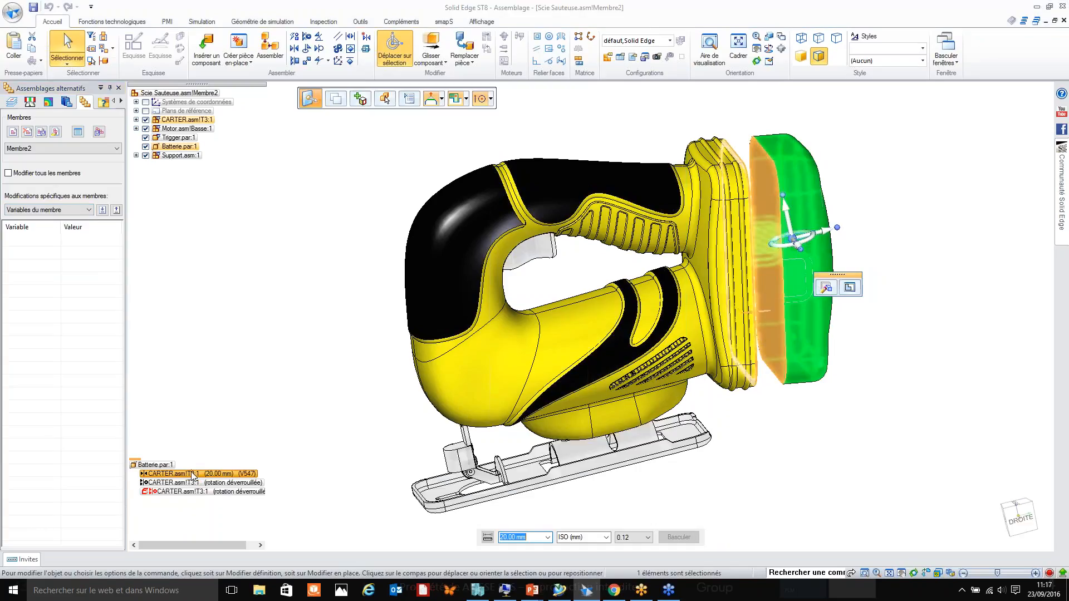
{"action": "left_click", "coordinate": [102, 210]}
Step: Set variable V547 to 0 mm for Membre2 and activate Membre1 to compare the battery positions
{"action": "left_click", "coordinate": [83, 245]}
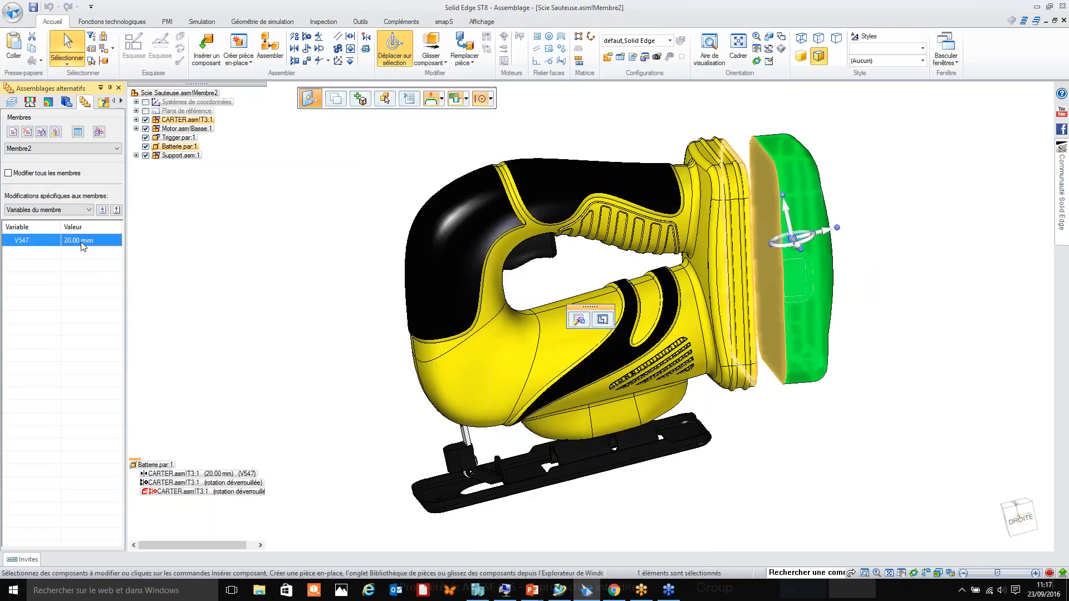
{"action": "type", "text": "0"}
{"action": "key", "text": "Return"}
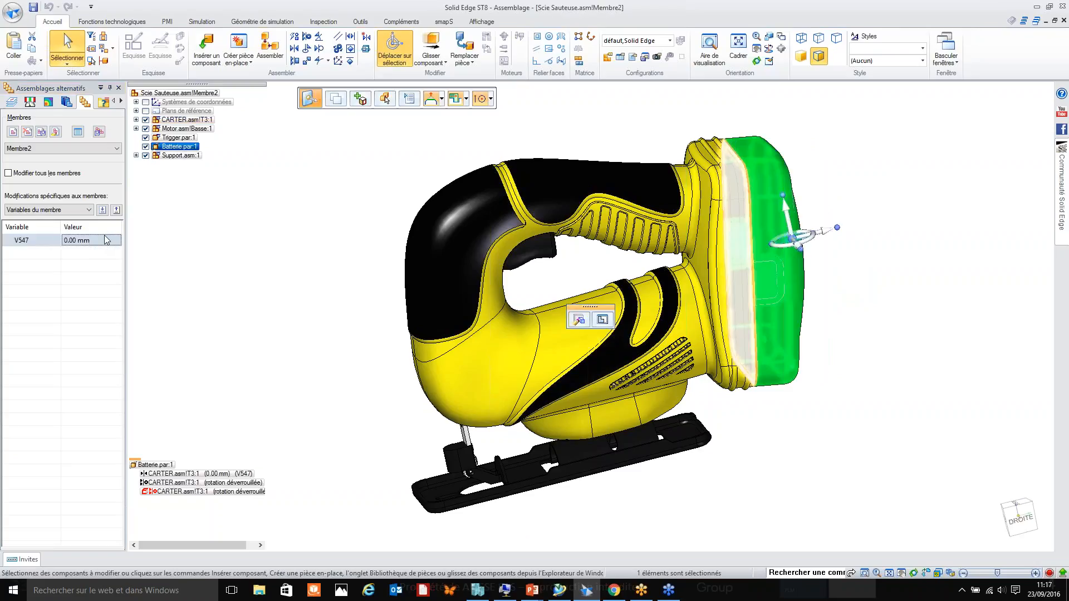
{"action": "left_click", "coordinate": [70, 148]}
{"action": "left_click", "coordinate": [61, 158]}
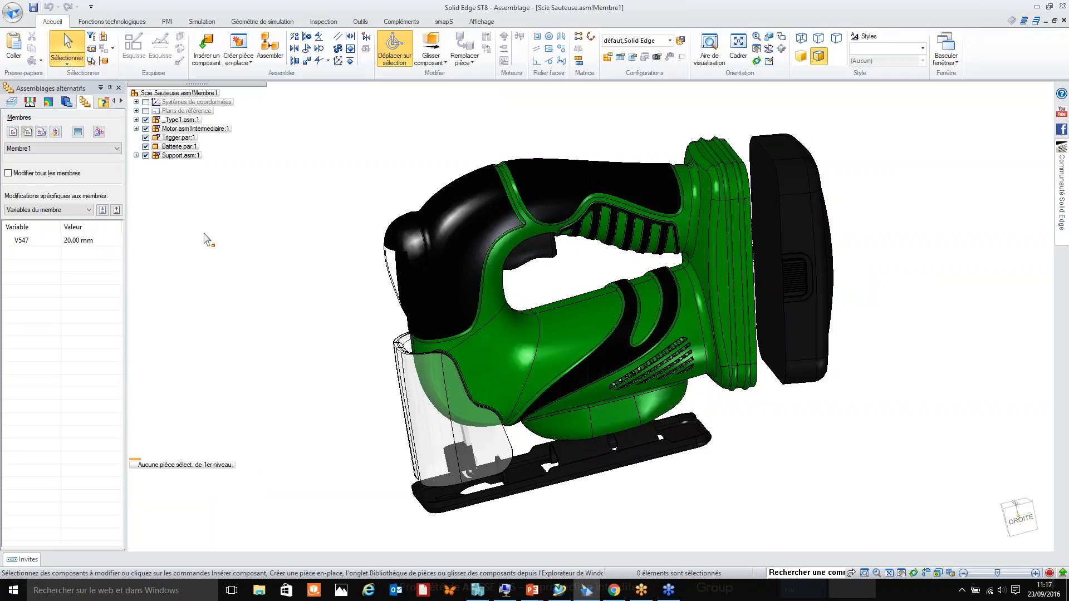
Step: Review the types of member-specific modifications and examine Membre1's battery spacing in the right and isometric views
{"action": "left_click", "coordinate": [788, 256]}
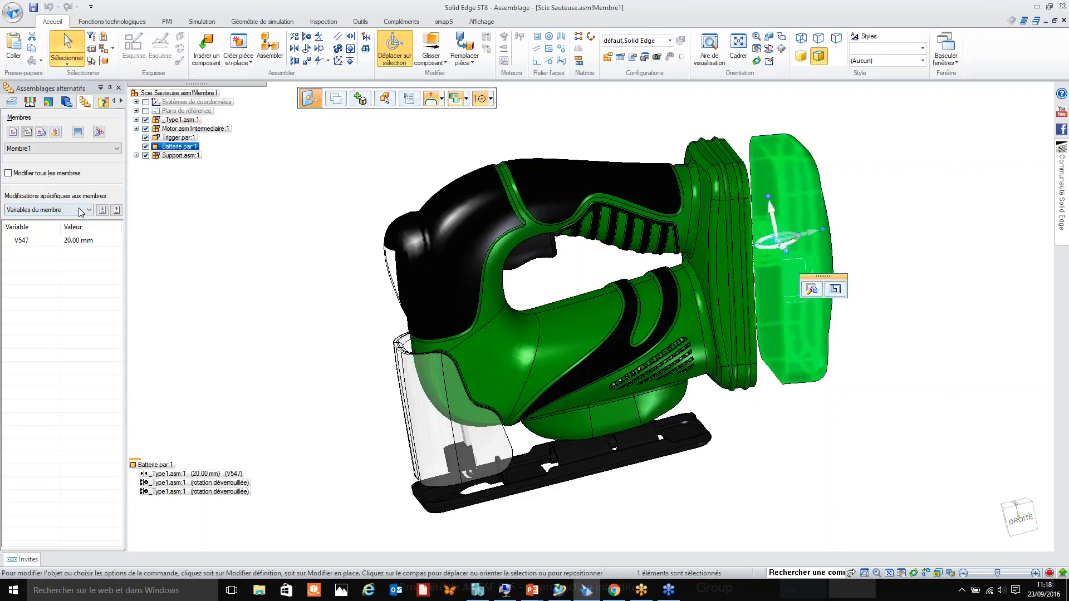
{"action": "left_click", "coordinate": [81, 212]}
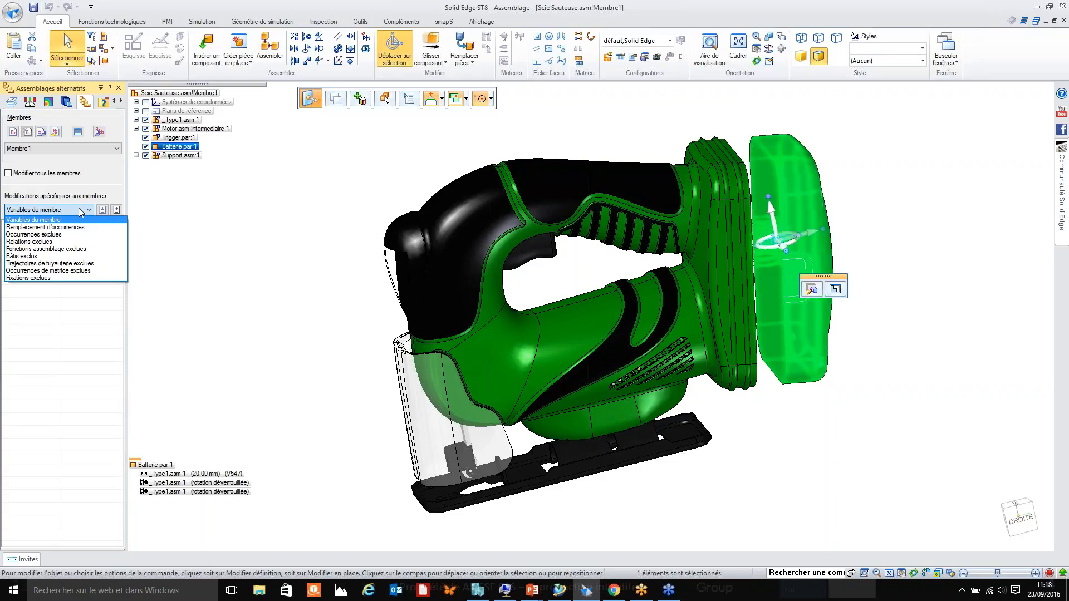
{"action": "left_click", "coordinate": [185, 385]}
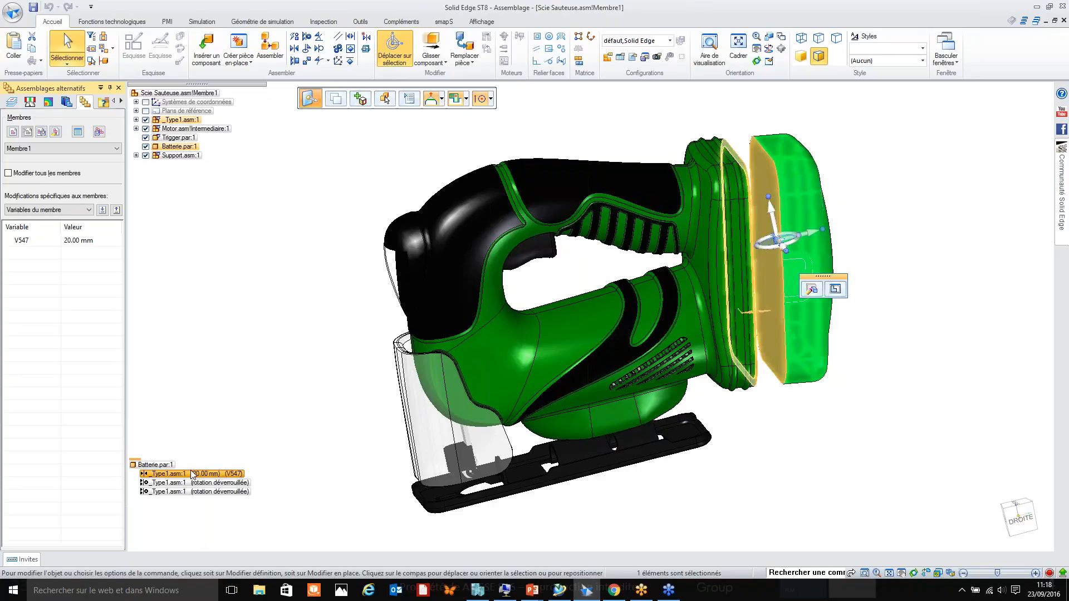
{"action": "left_click", "coordinate": [231, 313]}
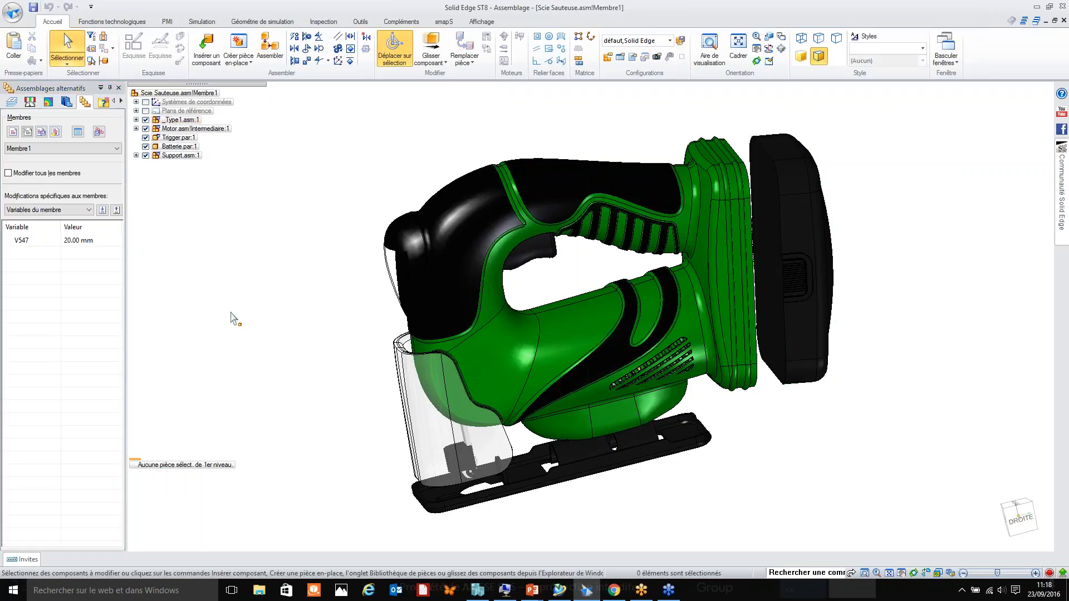
{"action": "key", "text": "ctrl+r"}
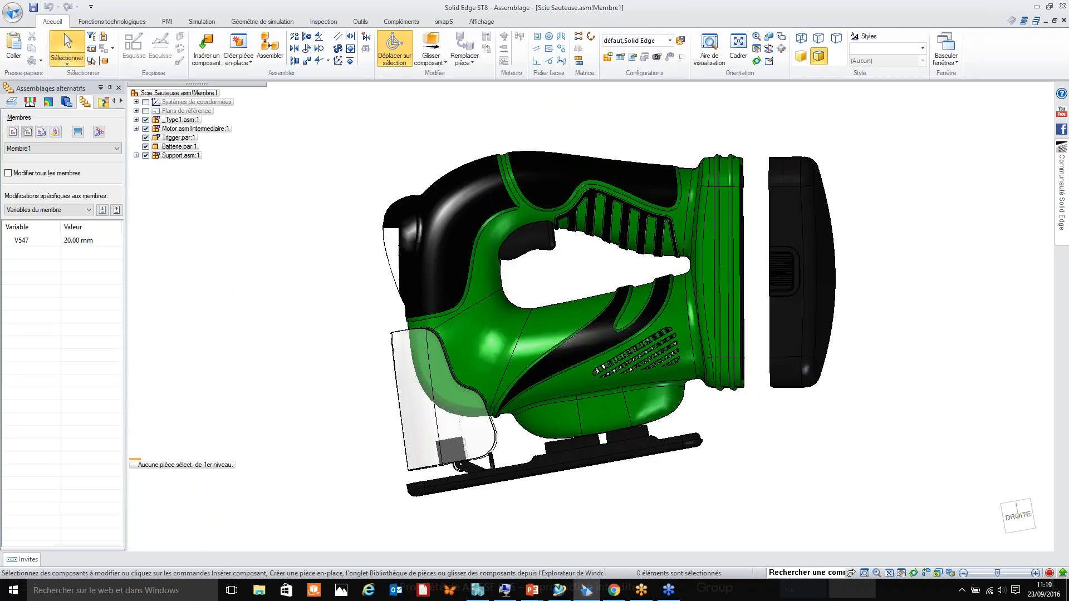
{"action": "key", "text": "ctrl+i"}
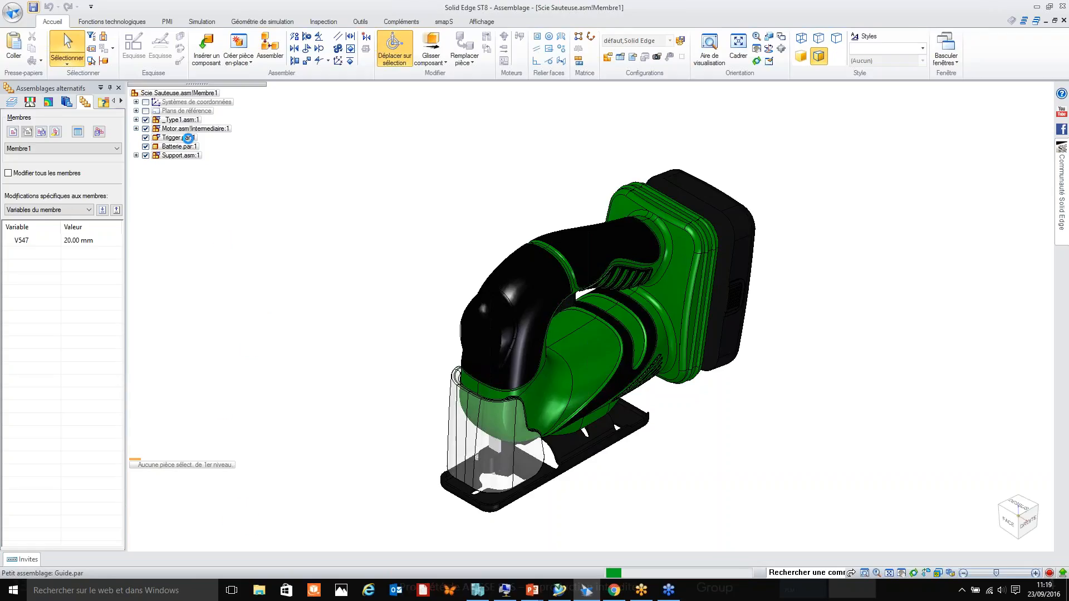
Step: Create a new assembly from the active model, containing Scie Sauteuse.asm as Membre1
{"action": "left_click", "coordinate": [19, 14]}
{"action": "mouse_move", "coordinate": [67, 32]}
{"action": "left_click", "coordinate": [199, 53]}
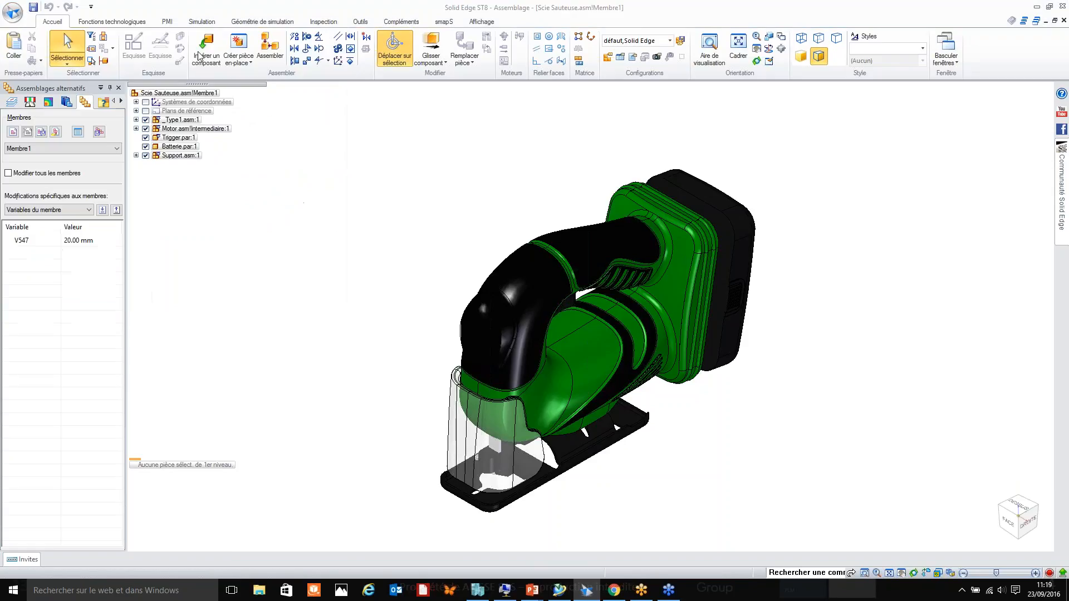
{"action": "left_click", "coordinate": [515, 316]}
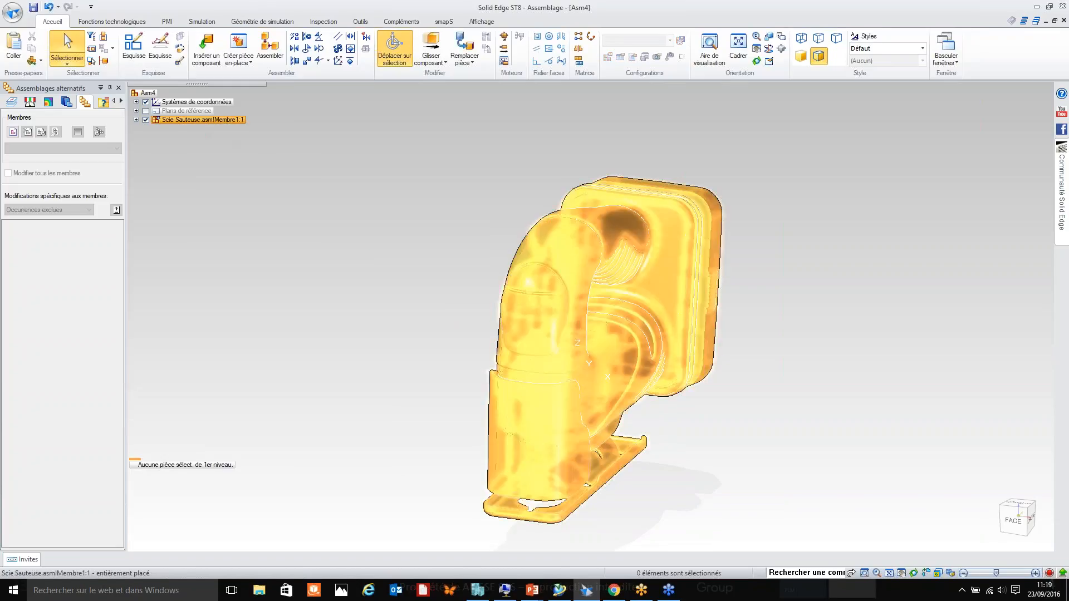
Step: Start replacing the Scie Sauteuse.asm occurrence with a member defined by Configuration dynamique
{"action": "left_click", "coordinate": [194, 120]}
{"action": "right_click", "coordinate": [194, 120]}
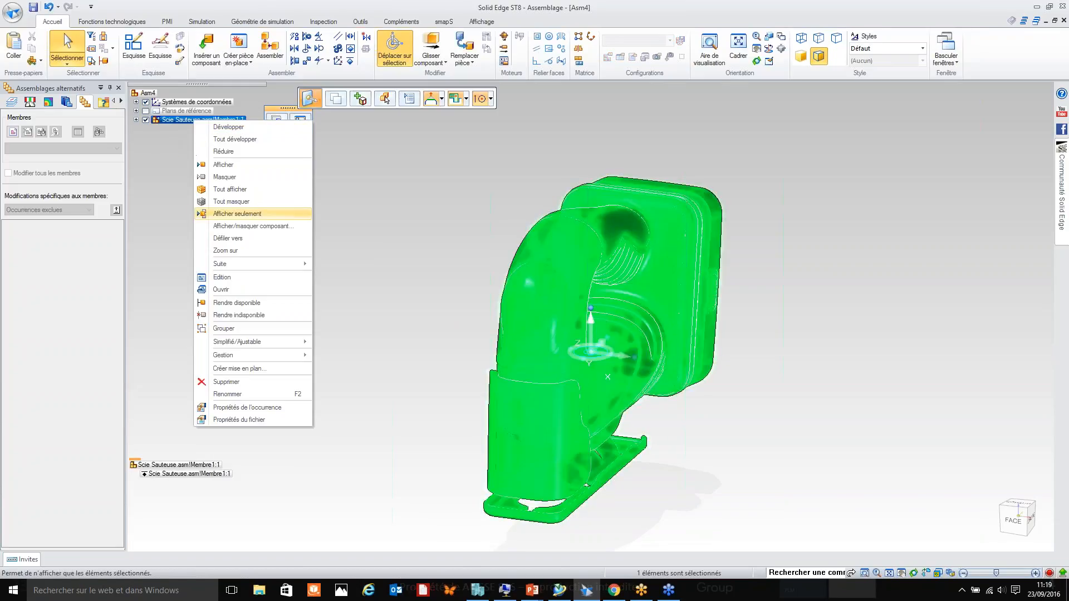
{"action": "mouse_move", "coordinate": [272, 264]}
{"action": "left_click", "coordinate": [339, 266]}
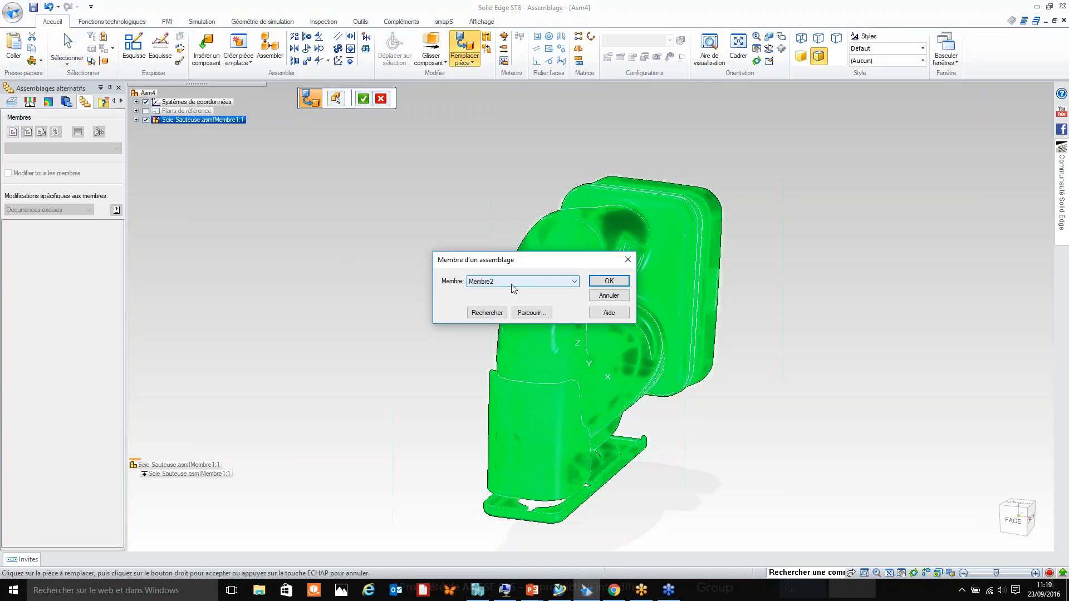
{"action": "scroll", "coordinate": [512, 284], "scroll_direction": "down", "scroll_amount": 2}
{"action": "scroll", "coordinate": [523, 285], "scroll_direction": "up", "scroll_amount": 1}
{"action": "scroll", "coordinate": [526, 287], "scroll_direction": "up", "scroll_amount": 1}
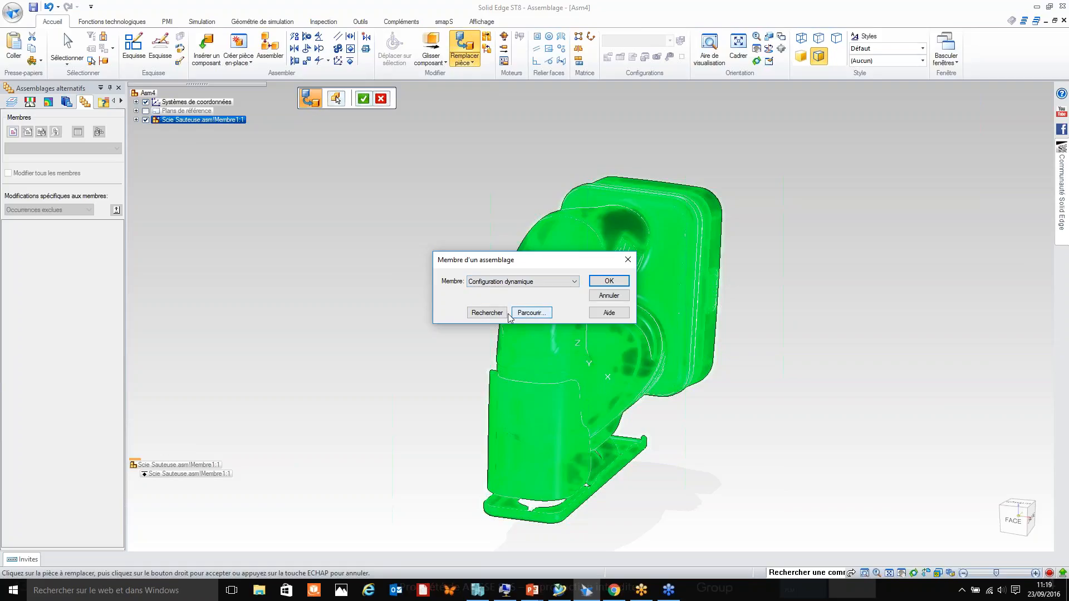
{"action": "left_click", "coordinate": [606, 283]}
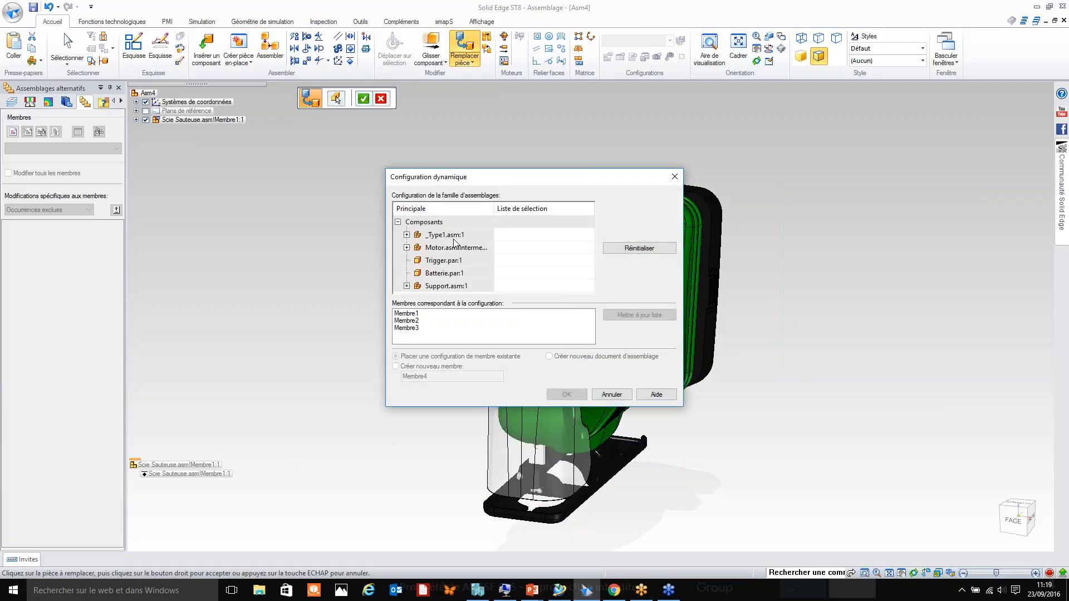
Step: In the dynamic configuration, choose Motor.asm!Basse for the motor and Exclure for Batterie.par
{"action": "left_click", "coordinate": [520, 236]}
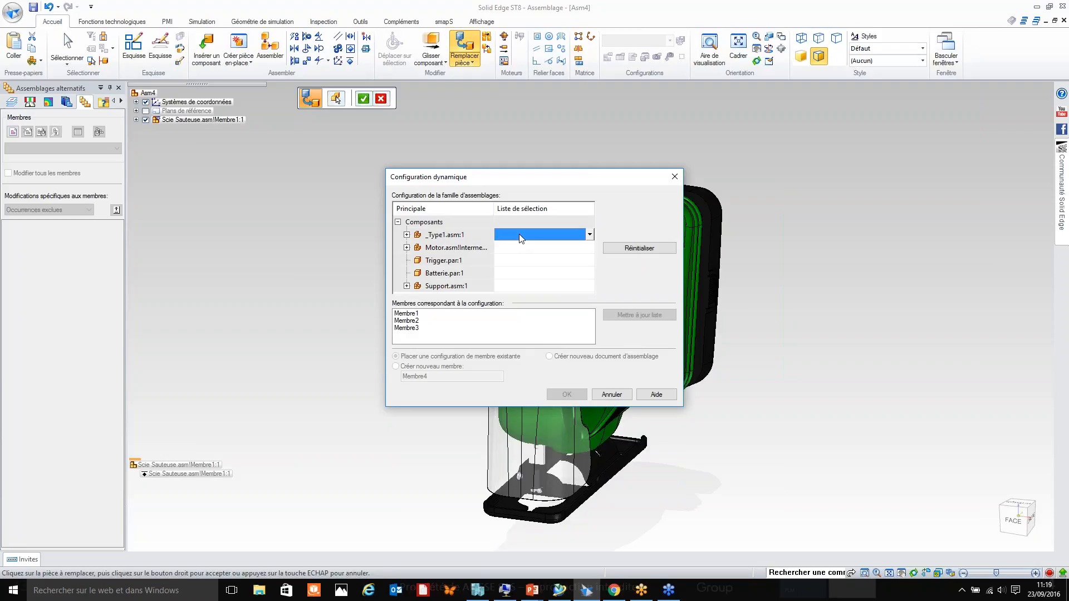
{"action": "left_click", "coordinate": [589, 234]}
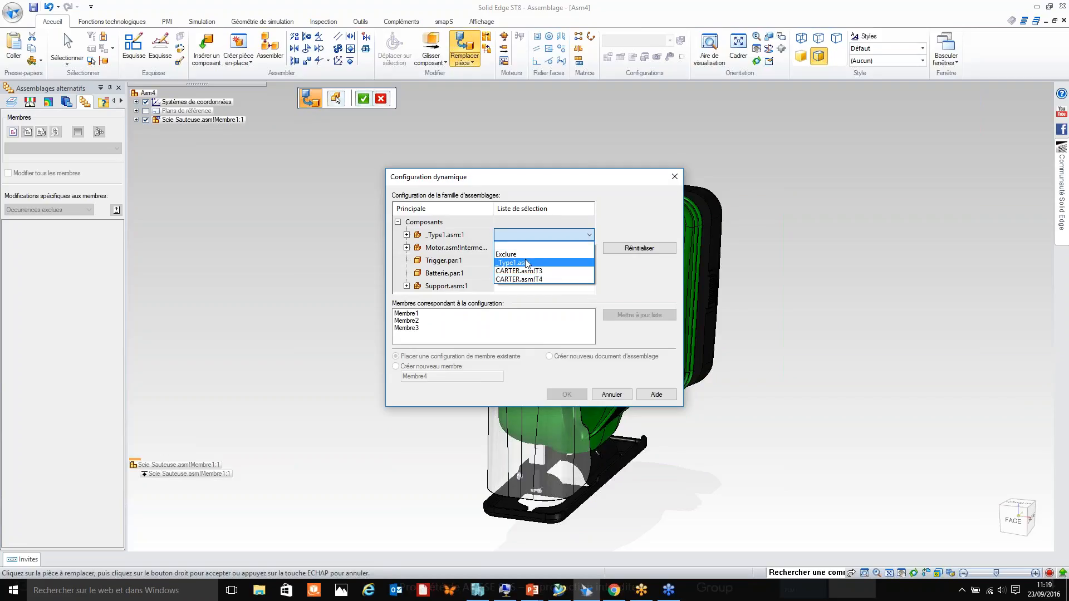
{"action": "left_click", "coordinate": [537, 207]}
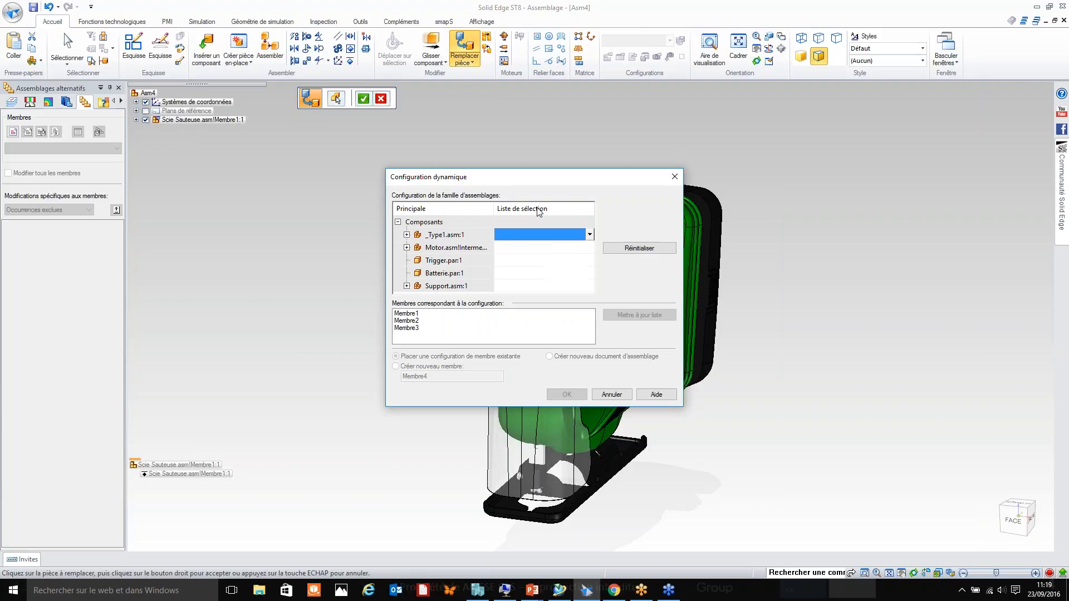
{"action": "left_click", "coordinate": [580, 251]}
{"action": "left_click", "coordinate": [588, 247]}
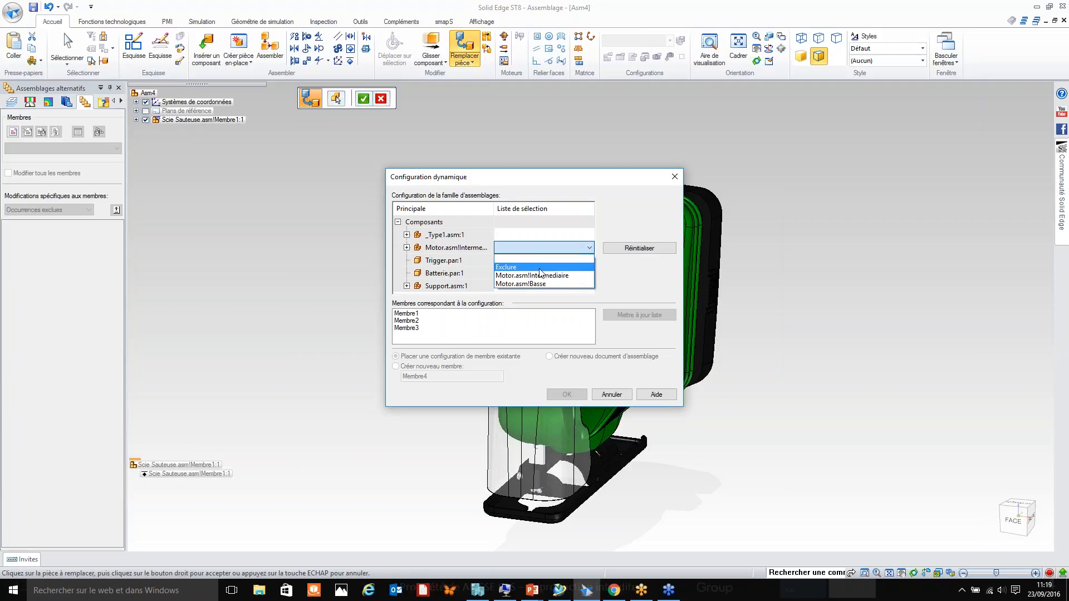
{"action": "left_click", "coordinate": [535, 283]}
{"action": "left_click", "coordinate": [556, 261]}
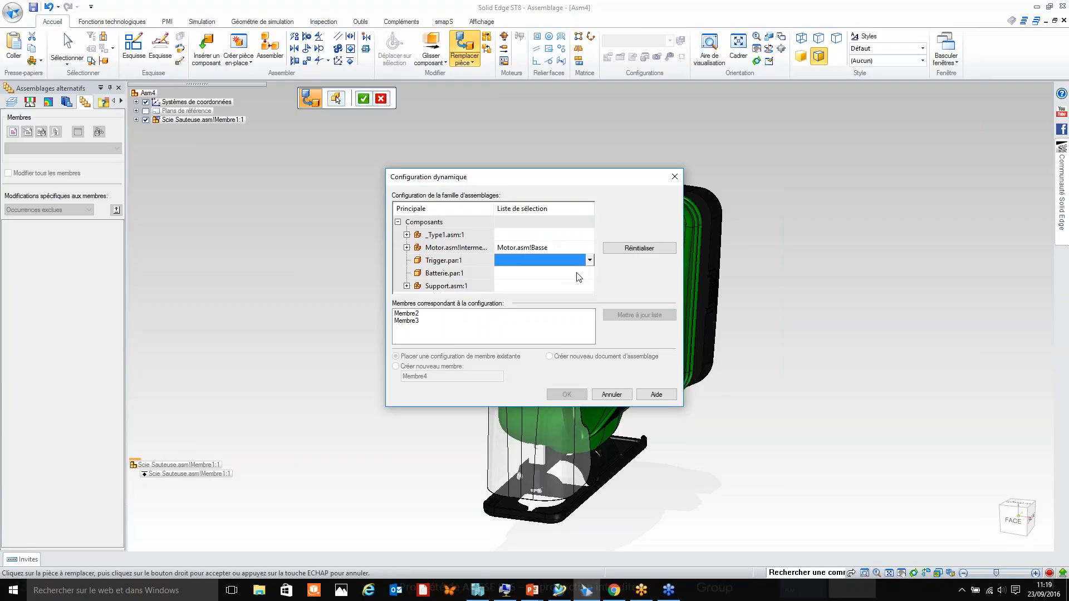
{"action": "left_click", "coordinate": [582, 274]}
{"action": "left_click", "coordinate": [588, 273]}
{"action": "left_click", "coordinate": [563, 285]}
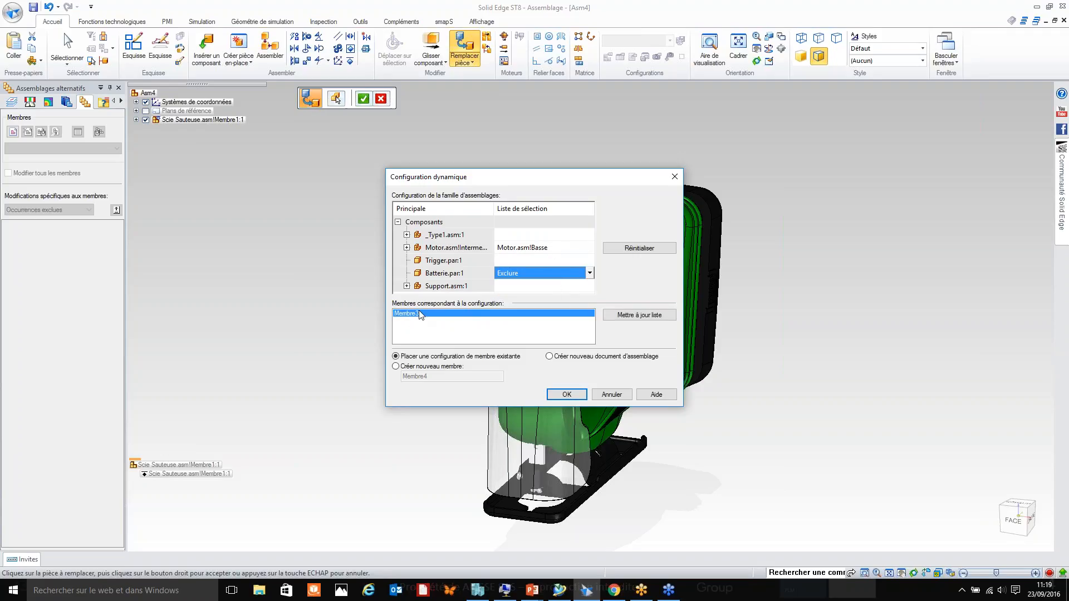
Step: Choose CARTER.asm!T3 for the _Type1.asm component and place the configuration as new member Membre4
{"action": "left_click", "coordinate": [589, 235]}
{"action": "left_click", "coordinate": [589, 234]}
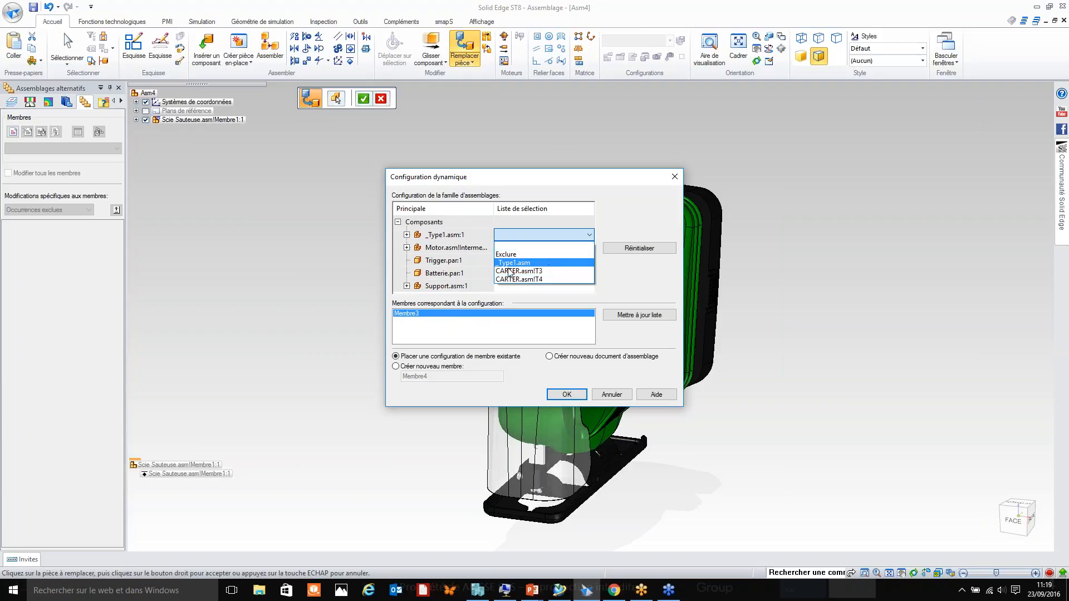
{"action": "left_click", "coordinate": [511, 271]}
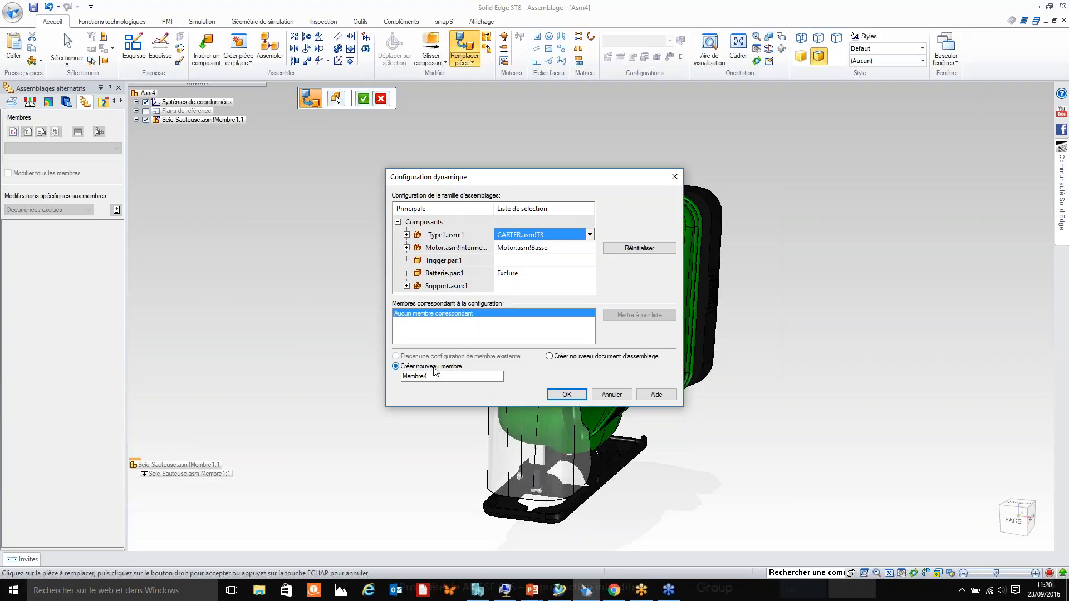
{"action": "left_click_drag", "start_coordinate": [448, 376], "coordinate": [369, 376]}
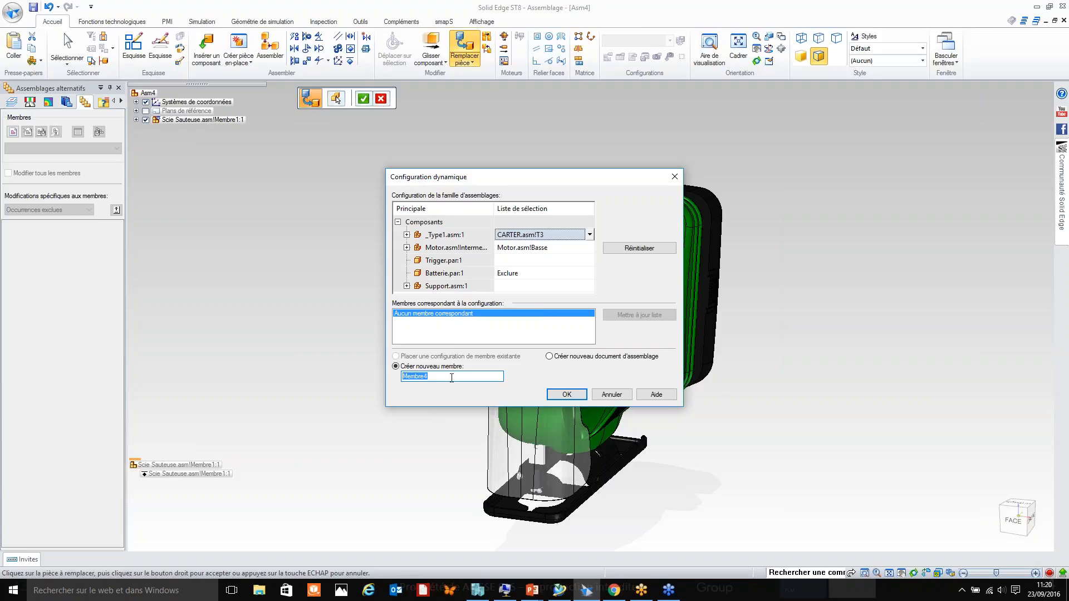
{"action": "left_click", "coordinate": [562, 356]}
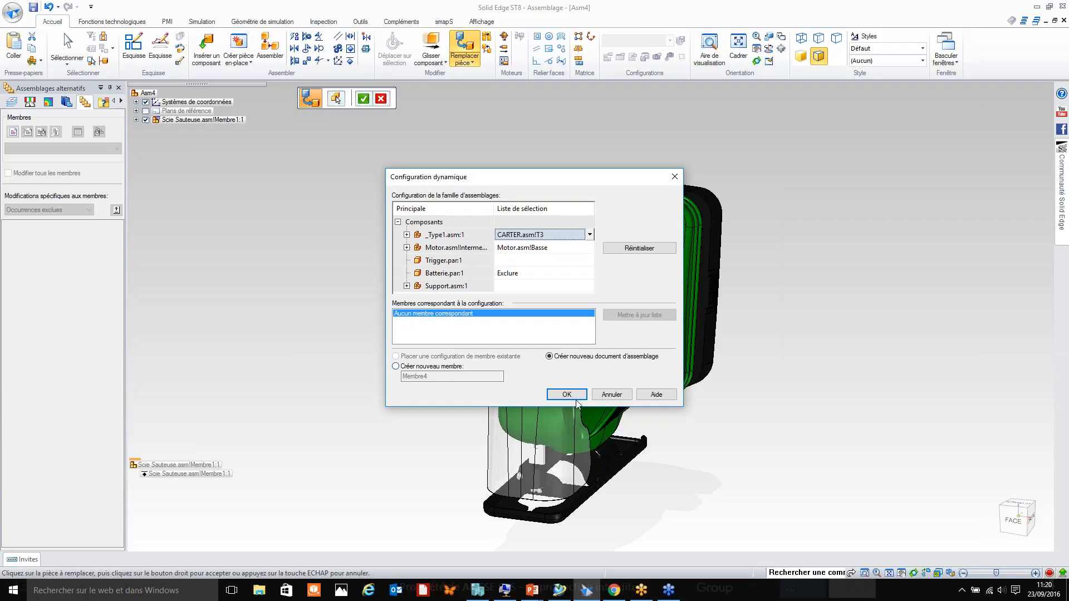
{"action": "left_click", "coordinate": [432, 368]}
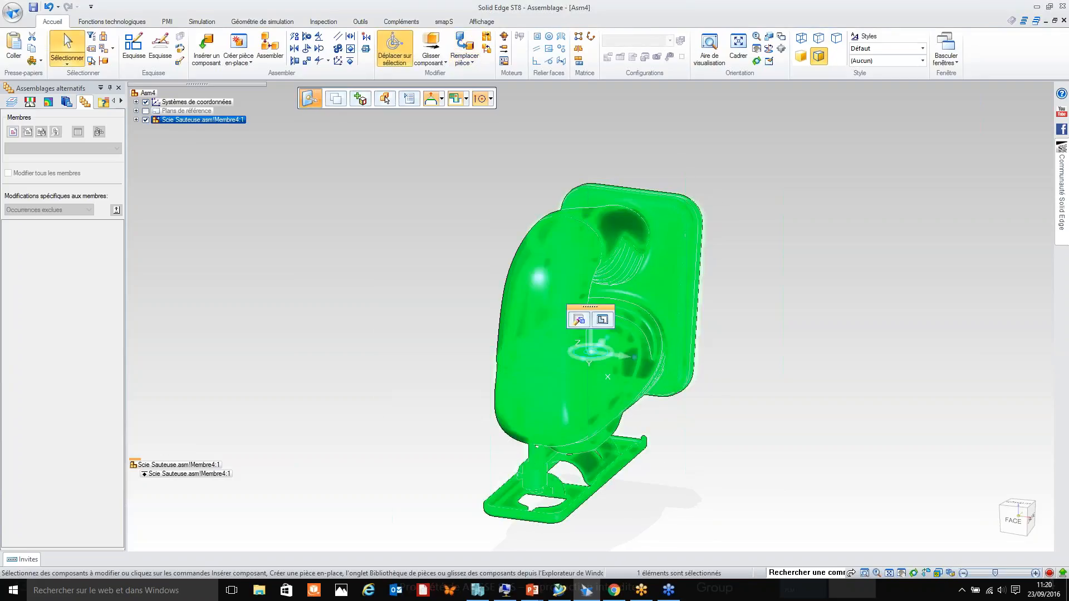
{"action": "left_click", "coordinate": [412, 314]}
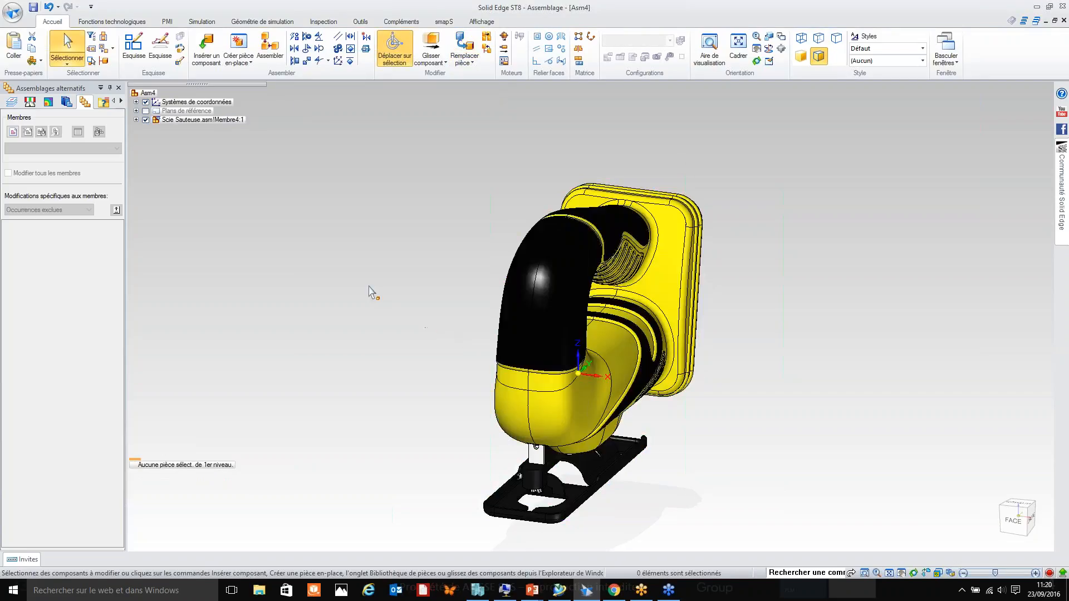
Step: Examine the replaced jigsaw's housing, blade and base from its right side
{"action": "middle_click_drag", "start_coordinate": [290, 179], "coordinate": [192, 204]}
{"action": "middle_click_drag", "start_coordinate": [657, 349], "coordinate": [729, 365]}
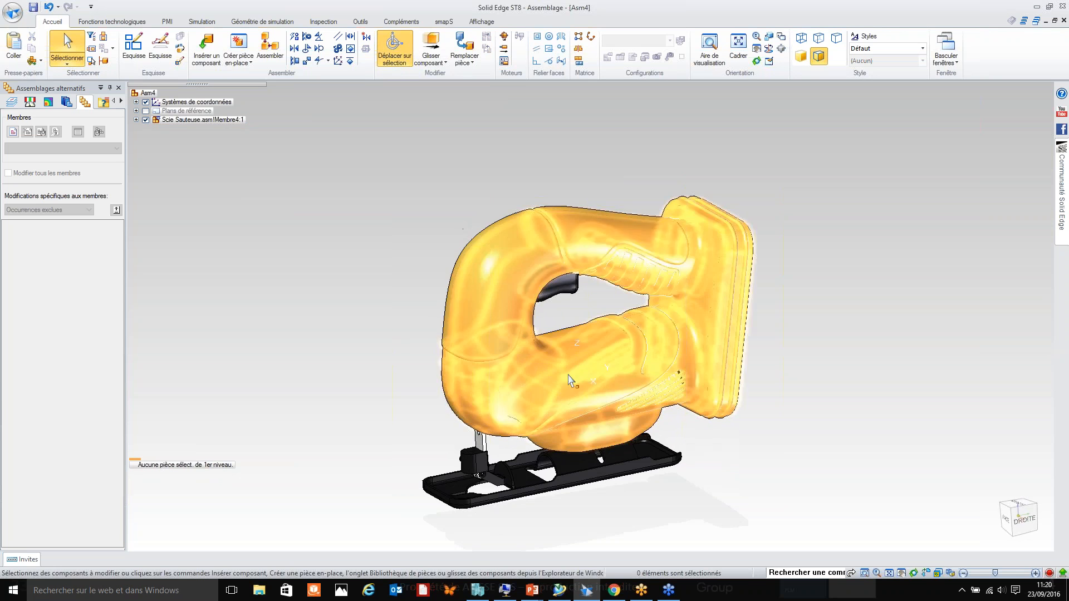
{"action": "middle_click_drag", "start_coordinate": [585, 359], "coordinate": [561, 354]}
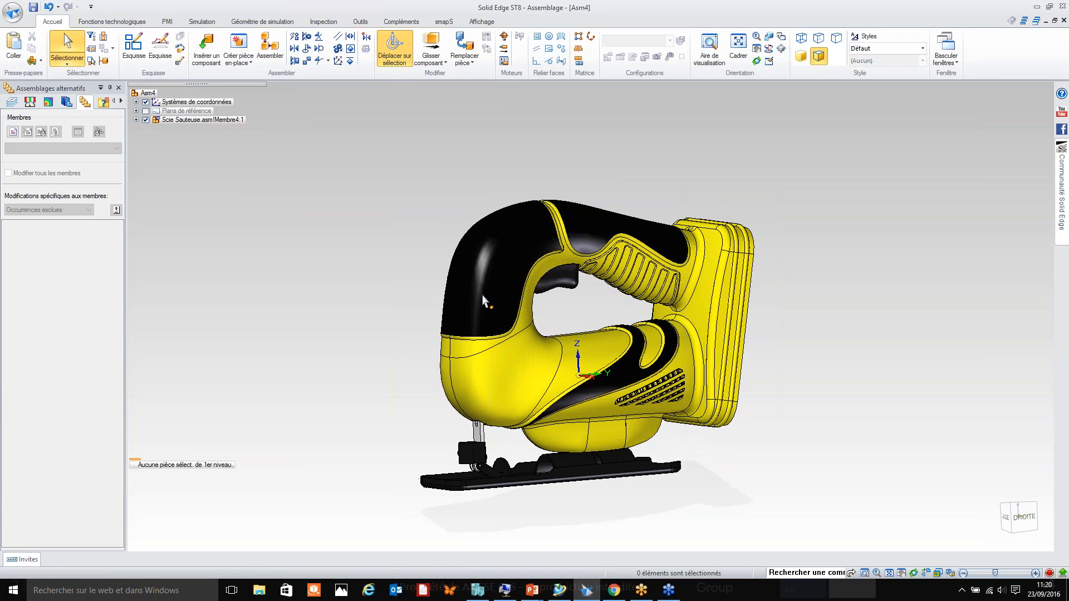
{"action": "scroll", "coordinate": [493, 457], "scroll_direction": "up", "scroll_amount": 2}
{"action": "middle_click_drag", "start_coordinate": [481, 383], "coordinate": [460, 342], "text": "shift"}
{"action": "middle_click_drag", "start_coordinate": [459, 341], "coordinate": [417, 294]}
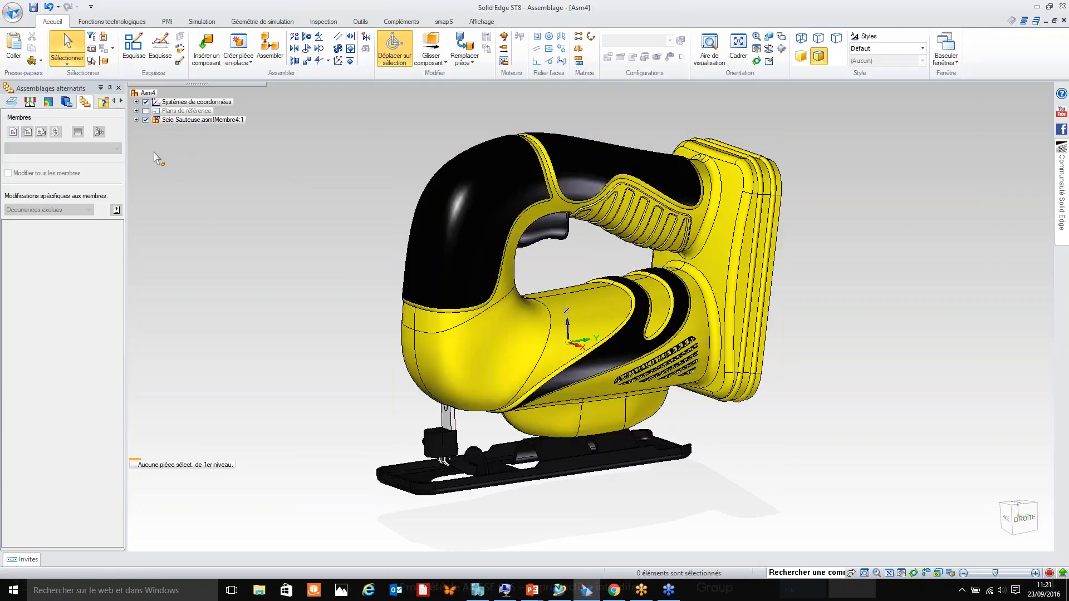
Step: Switch to Scie Sauteuse.asm, open its alternate assemblies table and review the Trigger.par entries across the members
{"action": "key", "text": "ctrl+Tab"}
{"action": "key", "text": "ctrl+Tab"}
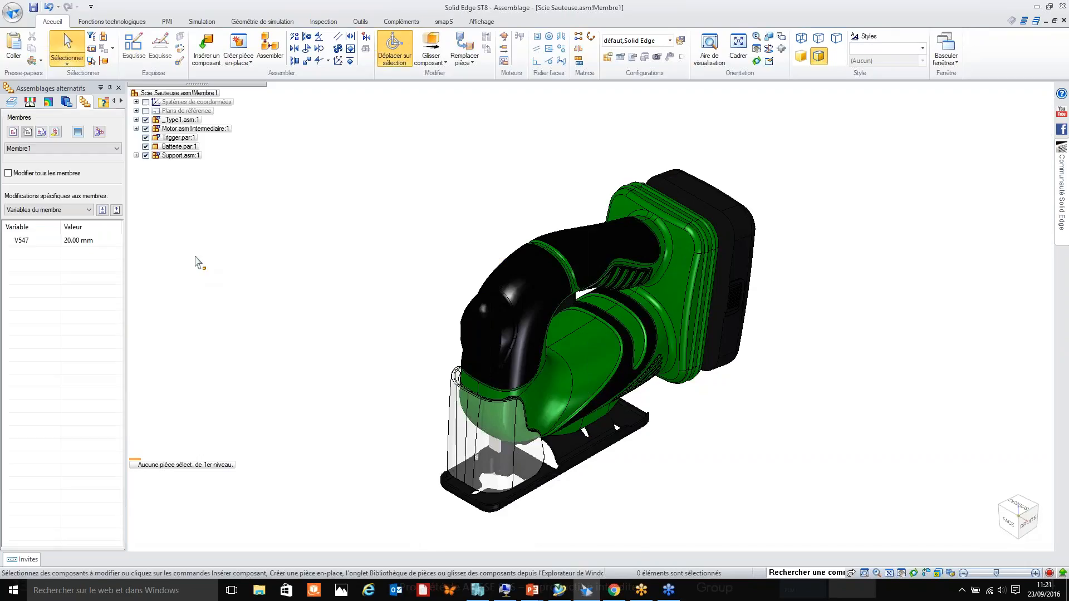
{"action": "left_click", "coordinate": [78, 133]}
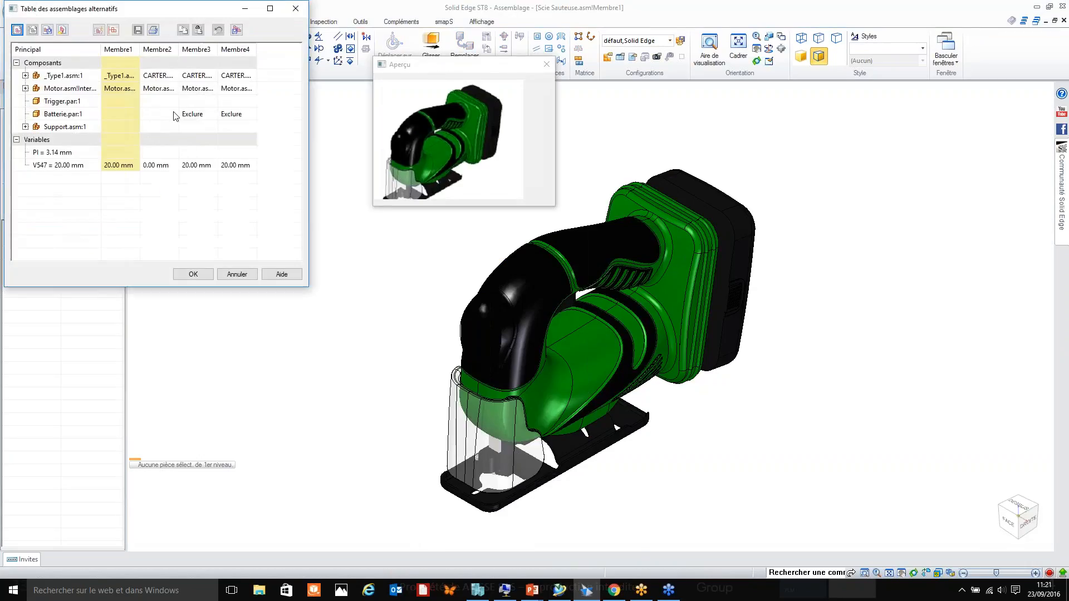
{"action": "left_click", "coordinate": [212, 101]}
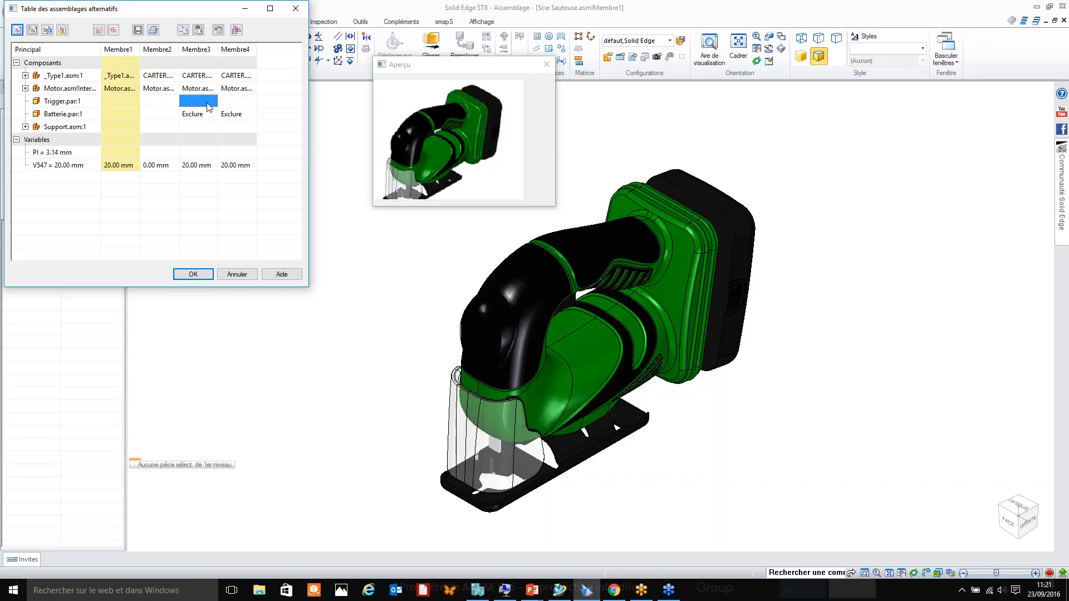
{"action": "left_click", "coordinate": [207, 103]}
{"action": "left_click", "coordinate": [123, 104]}
{"action": "left_click", "coordinate": [90, 106]}
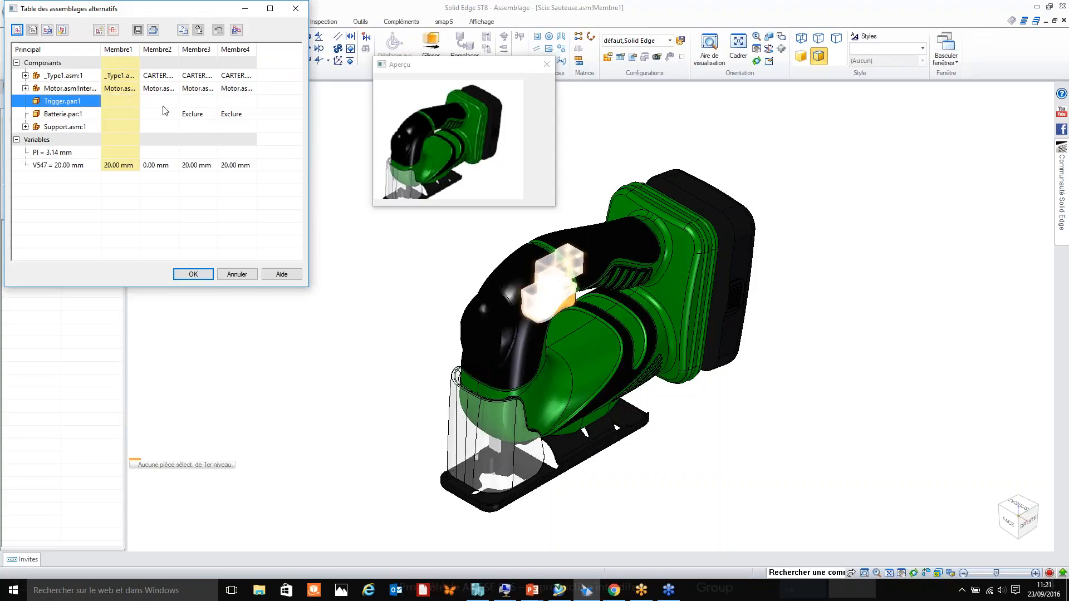
{"action": "left_click", "coordinate": [192, 104]}
Step: Delete Membre2 from the assembly family
{"action": "left_click", "coordinate": [164, 50]}
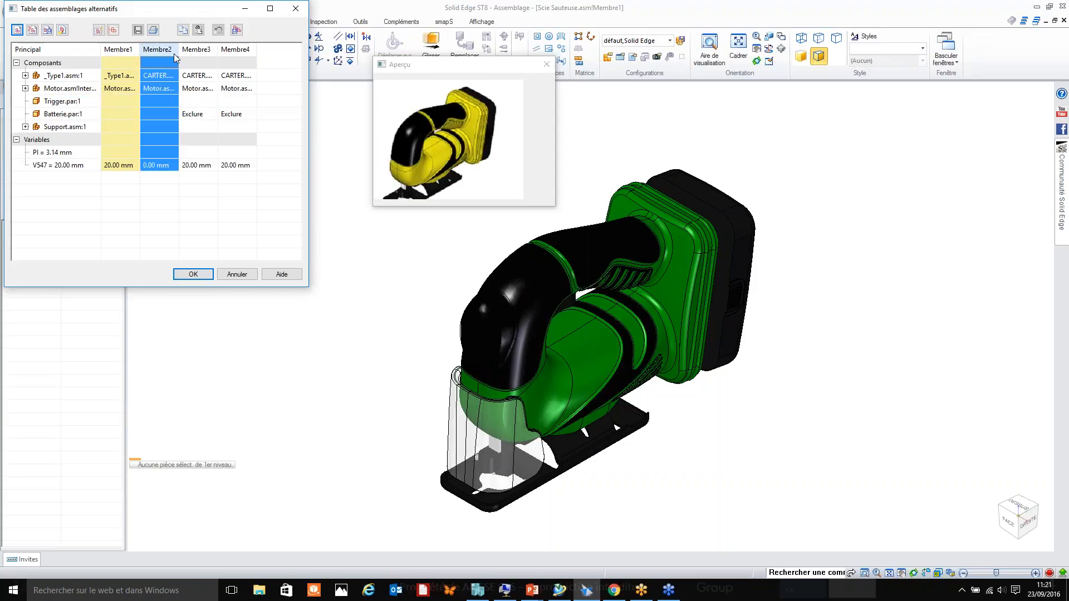
{"action": "left_click", "coordinate": [32, 30]}
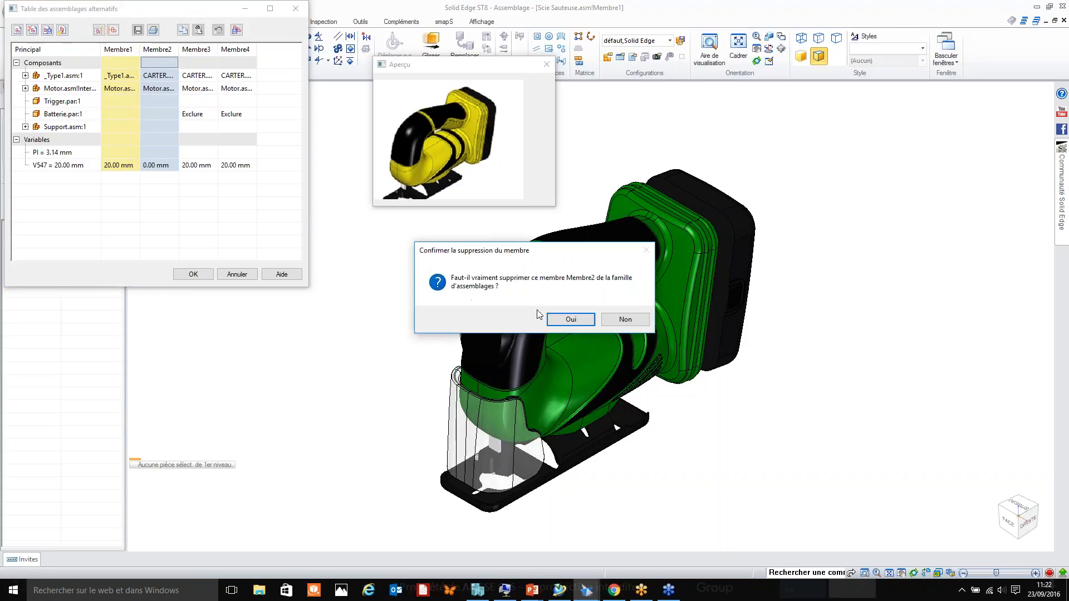
{"action": "left_click", "coordinate": [570, 321]}
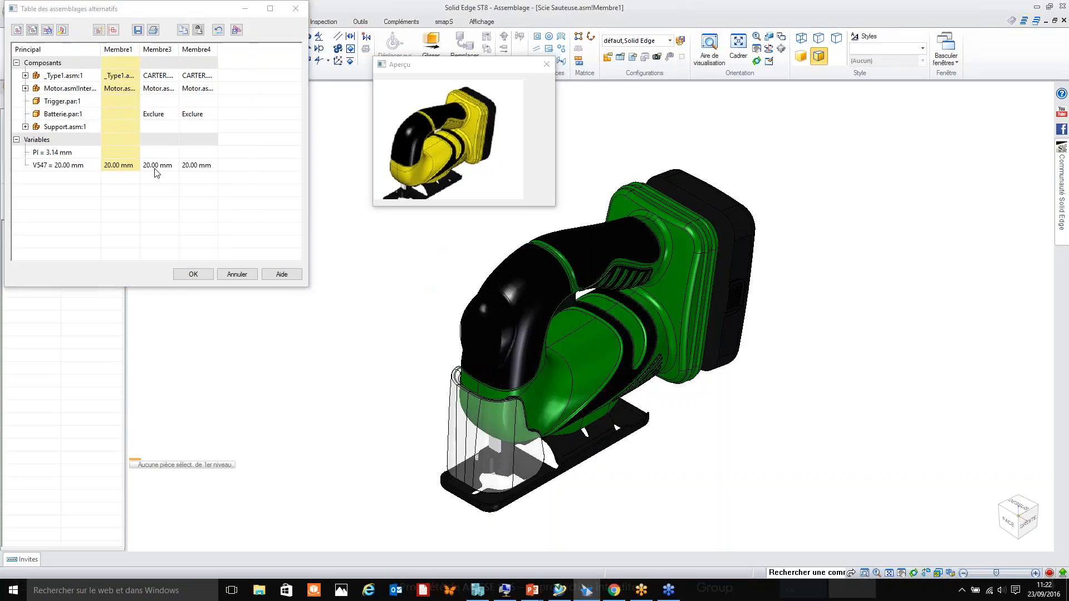
Step: Set variable V547 to 0 mm for both Membre3 and Membre4 in the table
{"action": "left_click", "coordinate": [176, 166]}
{"action": "type", "text": "0"}
{"action": "key", "text": "Return"}
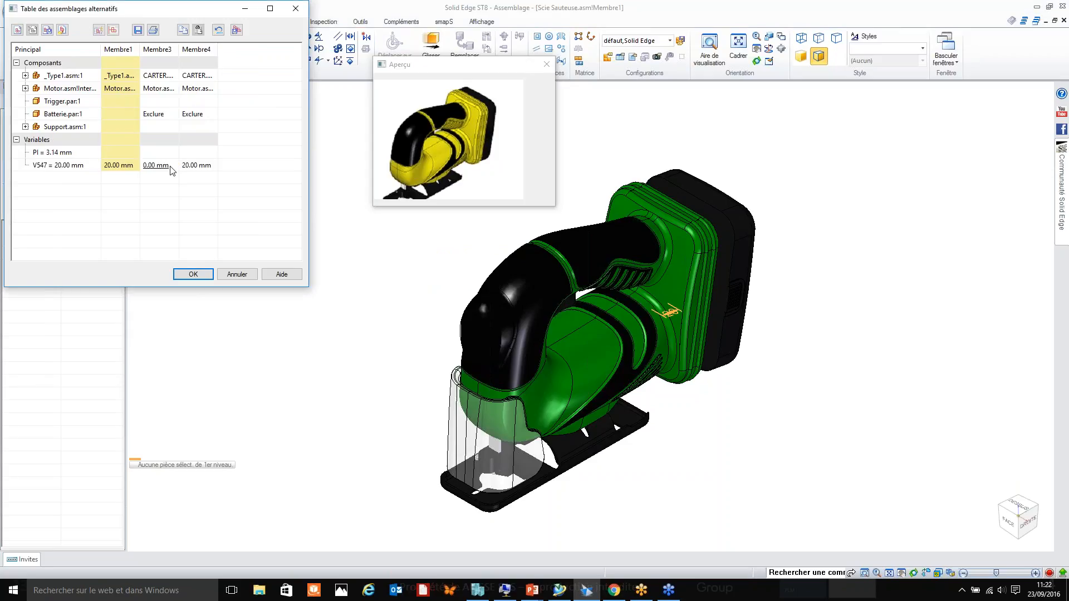
{"action": "left_click", "coordinate": [207, 167]}
{"action": "type", "text": "0"}
{"action": "key", "text": "Return"}
Step: Compare the previews of Membre1, Membre3 and Membre4
{"action": "left_click", "coordinate": [196, 49]}
{"action": "left_click", "coordinate": [158, 49]}
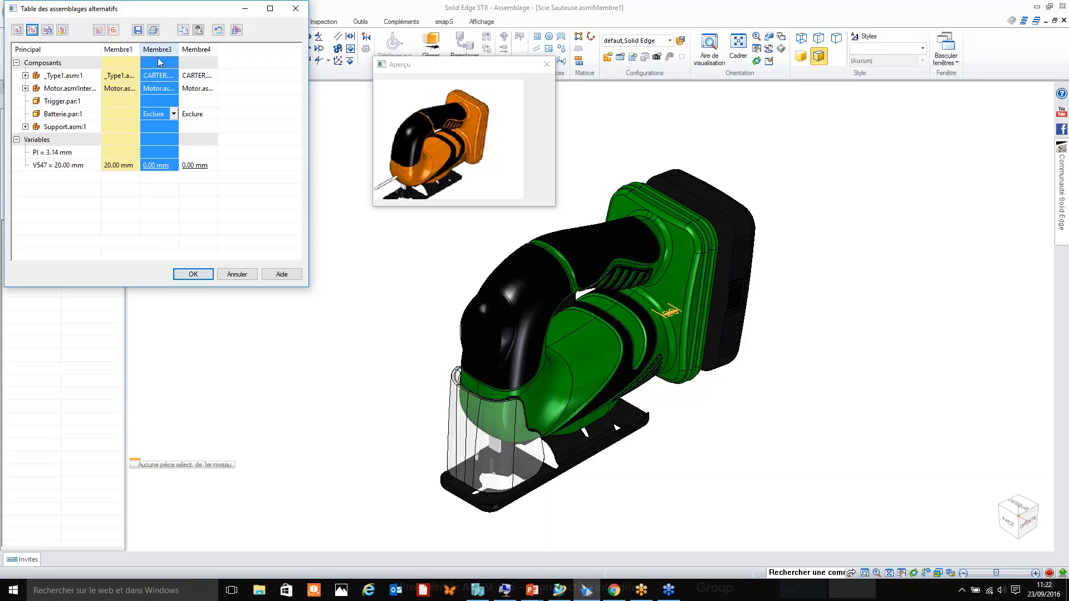
{"action": "left_click", "coordinate": [128, 49]}
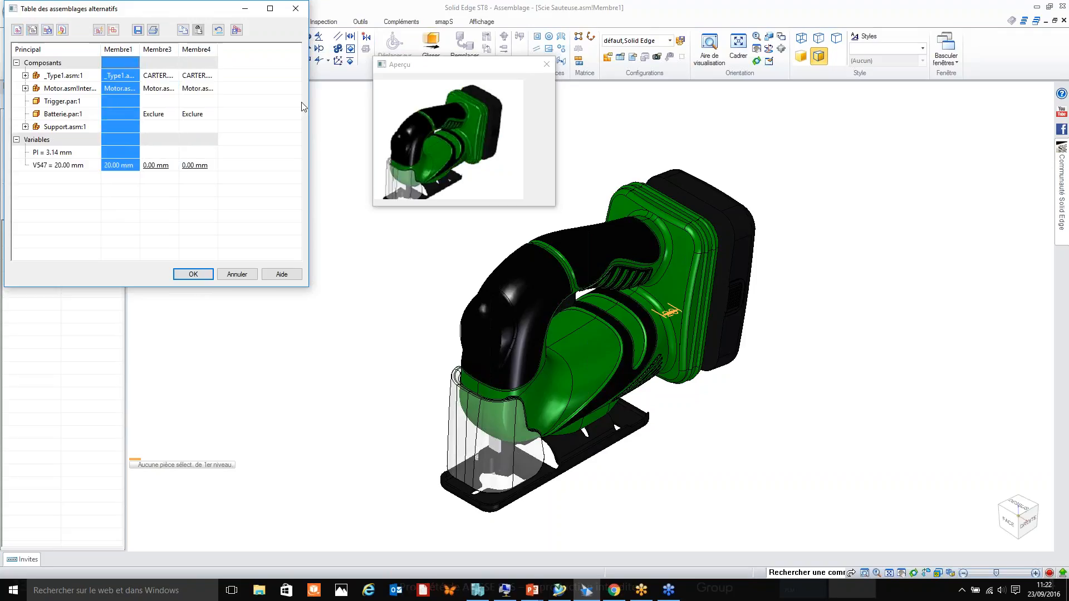
{"action": "left_click", "coordinate": [158, 50]}
{"action": "left_click", "coordinate": [195, 49]}
Step: Remove the exclusion of Batterie.par for Membre3 and check the Support.asm entries across the members
{"action": "left_click", "coordinate": [117, 111]}
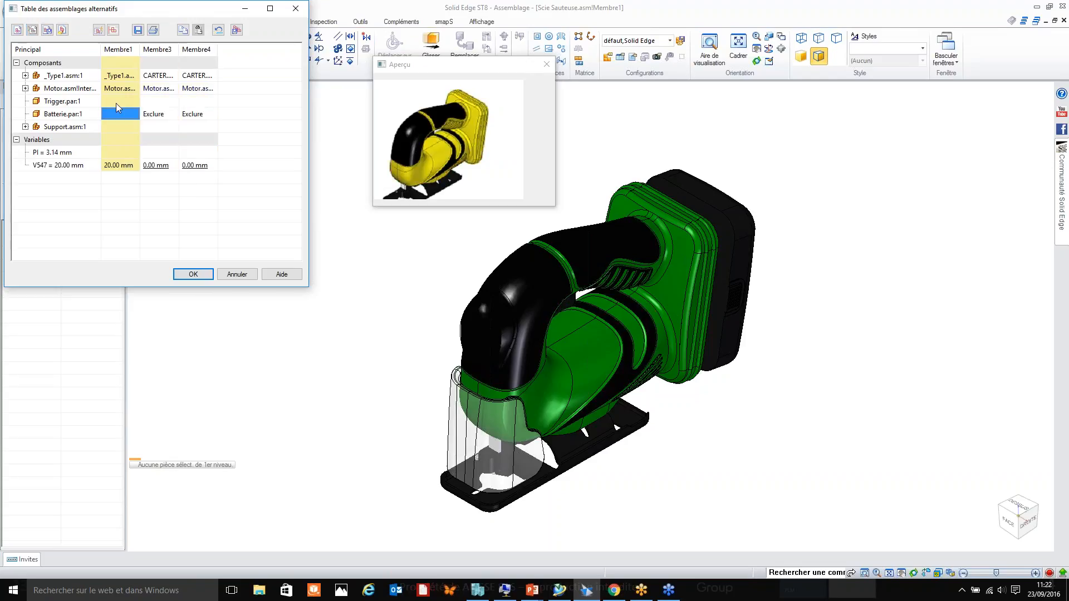
{"action": "left_click", "coordinate": [157, 114]}
{"action": "left_click", "coordinate": [167, 128]}
{"action": "left_click", "coordinate": [206, 128]}
{"action": "left_click", "coordinate": [86, 127]}
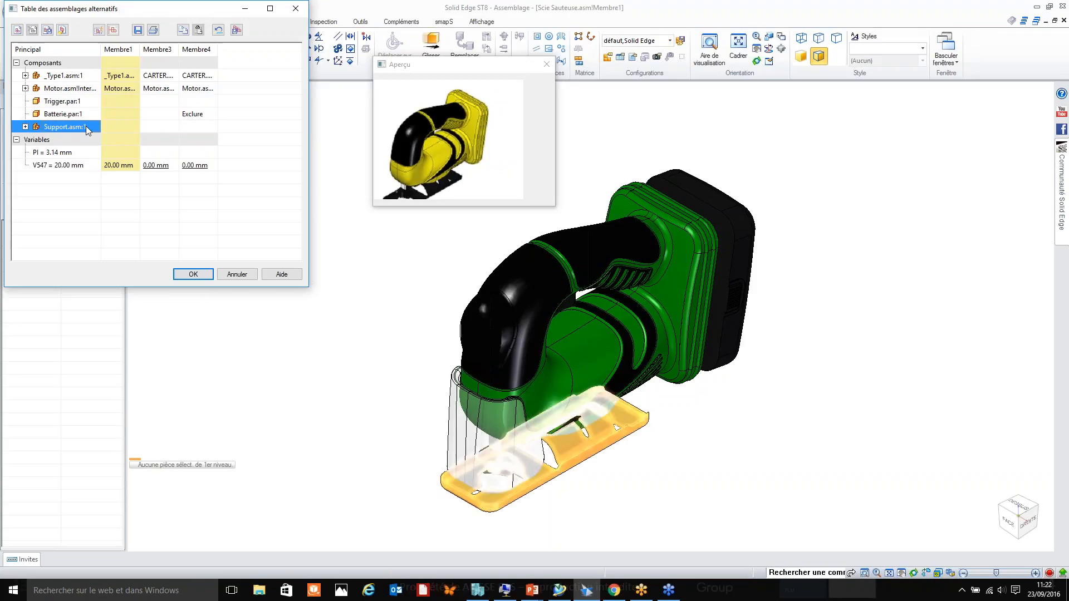
{"action": "left_click", "coordinate": [206, 128]}
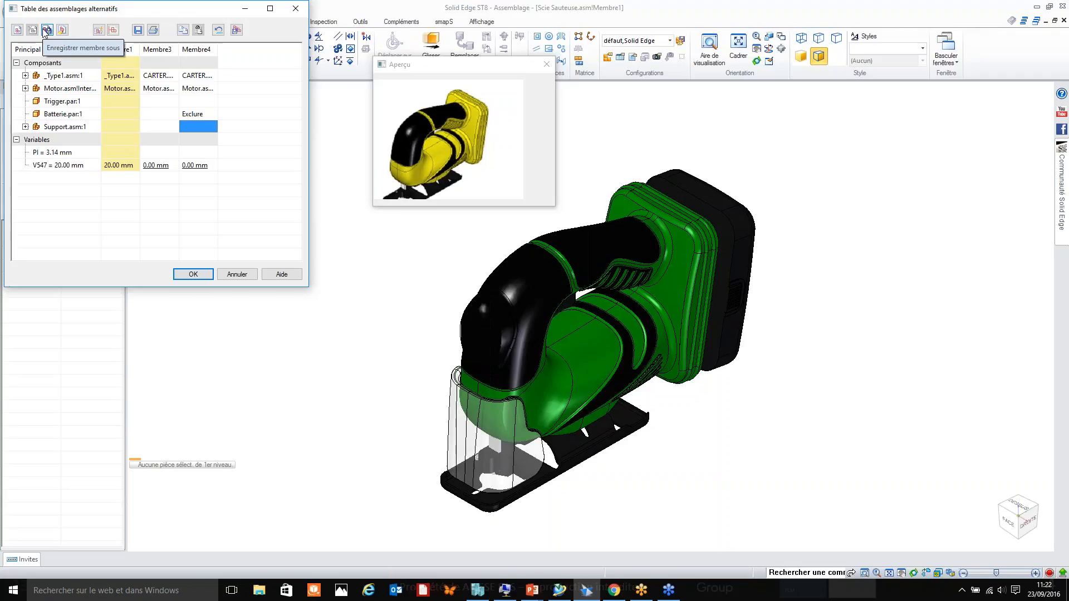
Step: Save Membre4 as a separate assembly document named STOCK and close the alternate assemblies table, accepting its changes
{"action": "left_click", "coordinate": [192, 50]}
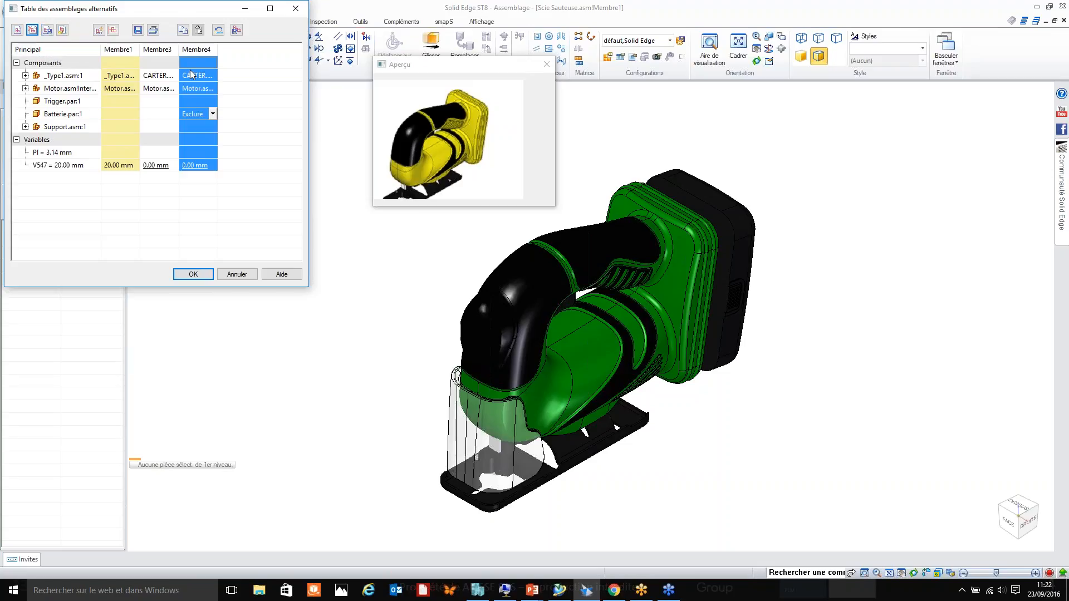
{"action": "left_click", "coordinate": [47, 29]}
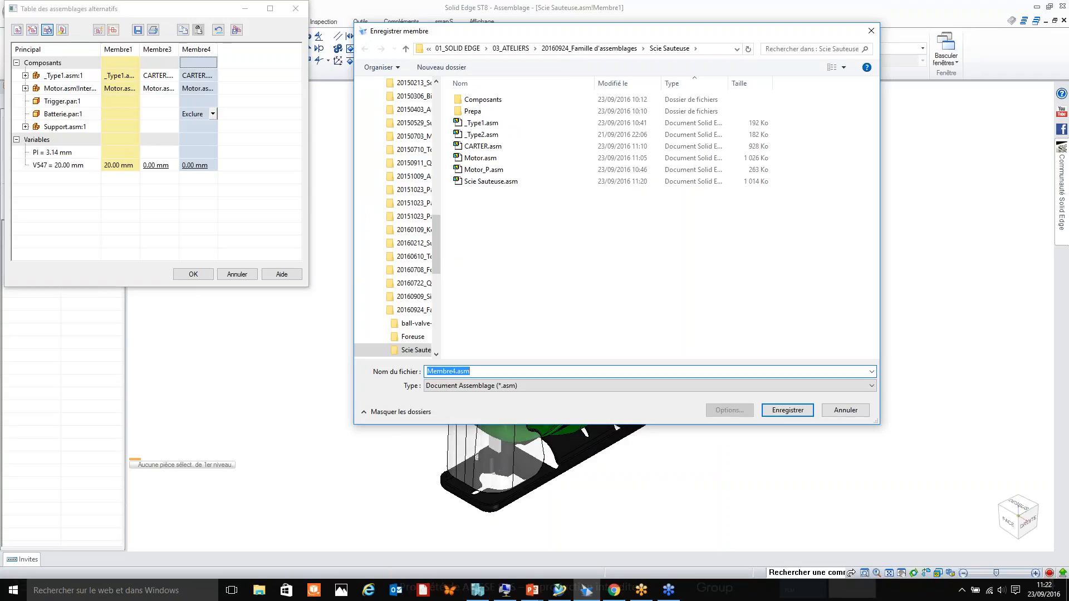
{"action": "type", "text": "S"}
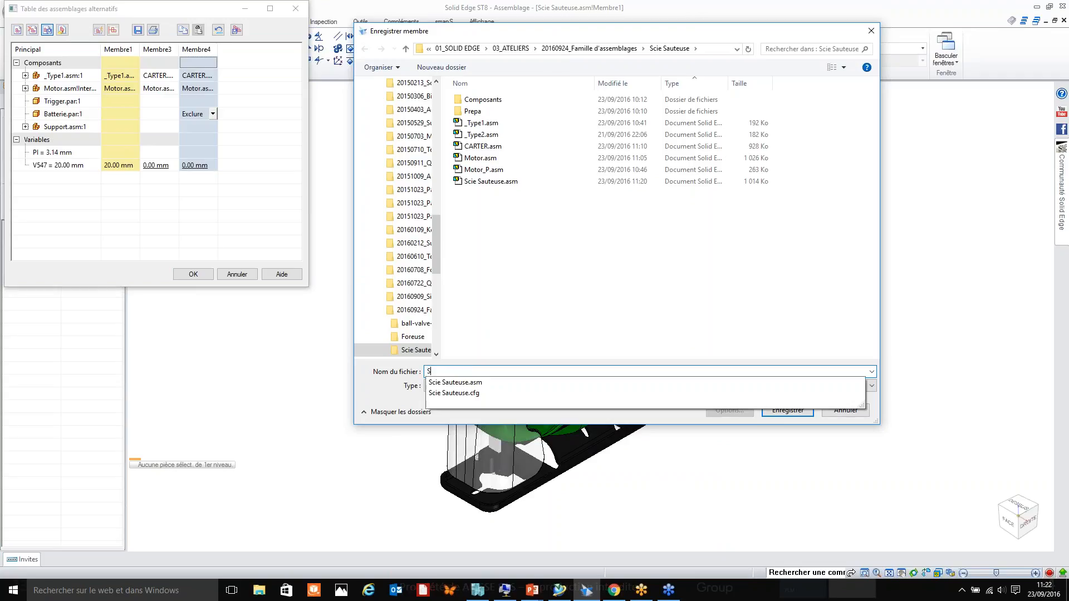
{"action": "type", "text": "TOCK"}
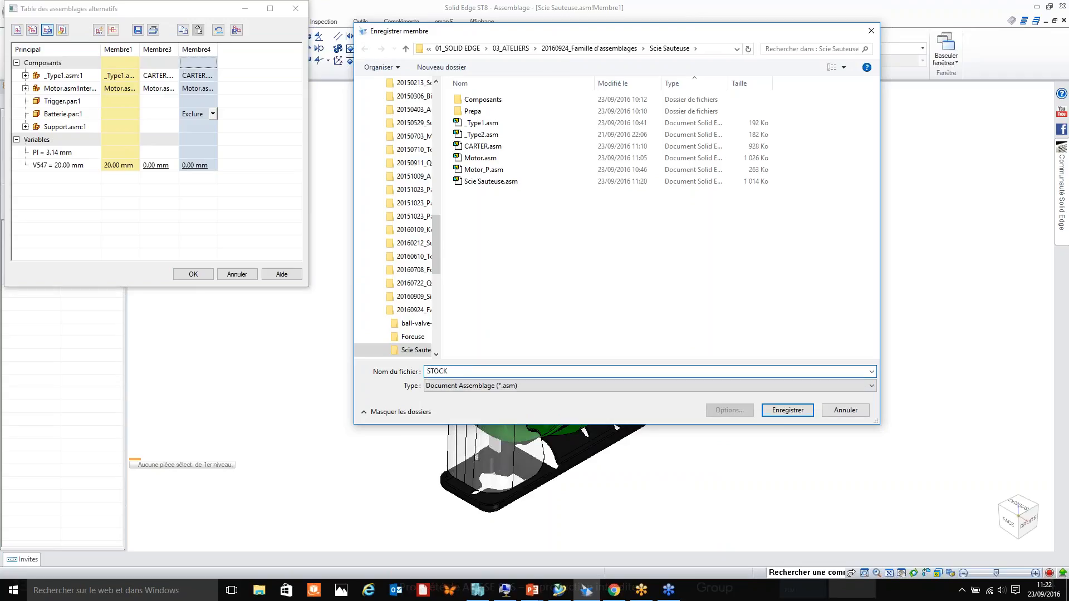
{"action": "key", "text": "Return"}
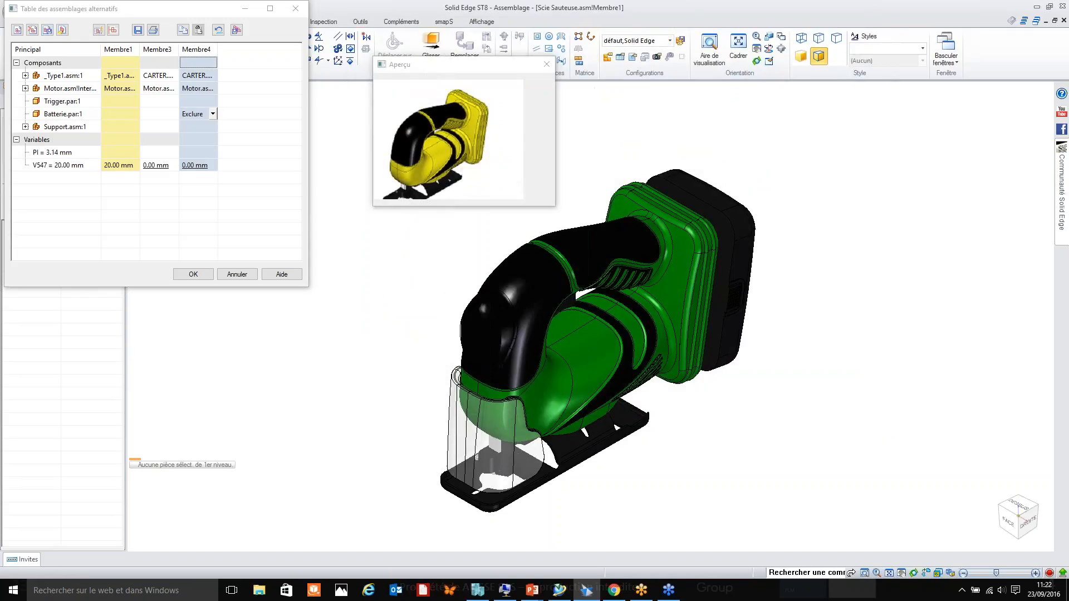
{"action": "left_click", "coordinate": [195, 274]}
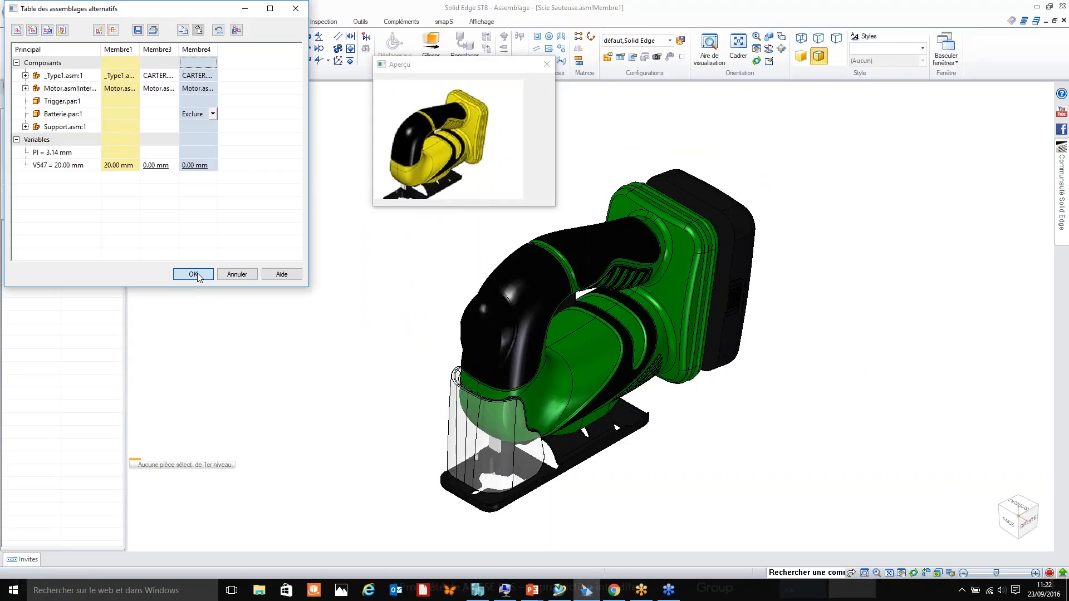
{"action": "left_click", "coordinate": [197, 275]}
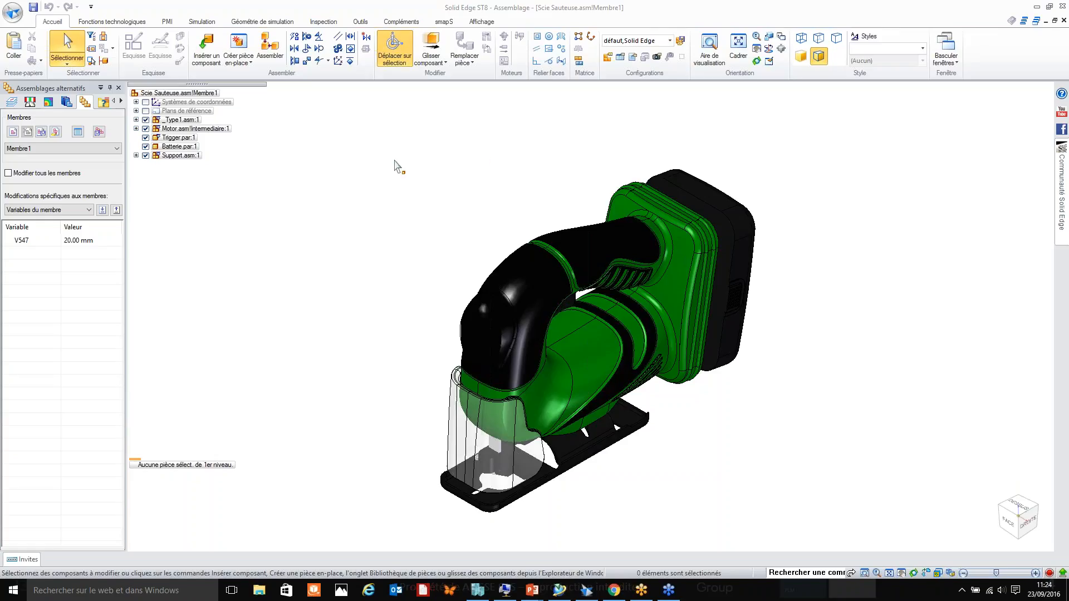
Step: Select Batterie.par in the assembly and examine its placement relationships in Membre1
{"action": "left_click", "coordinate": [179, 147]}
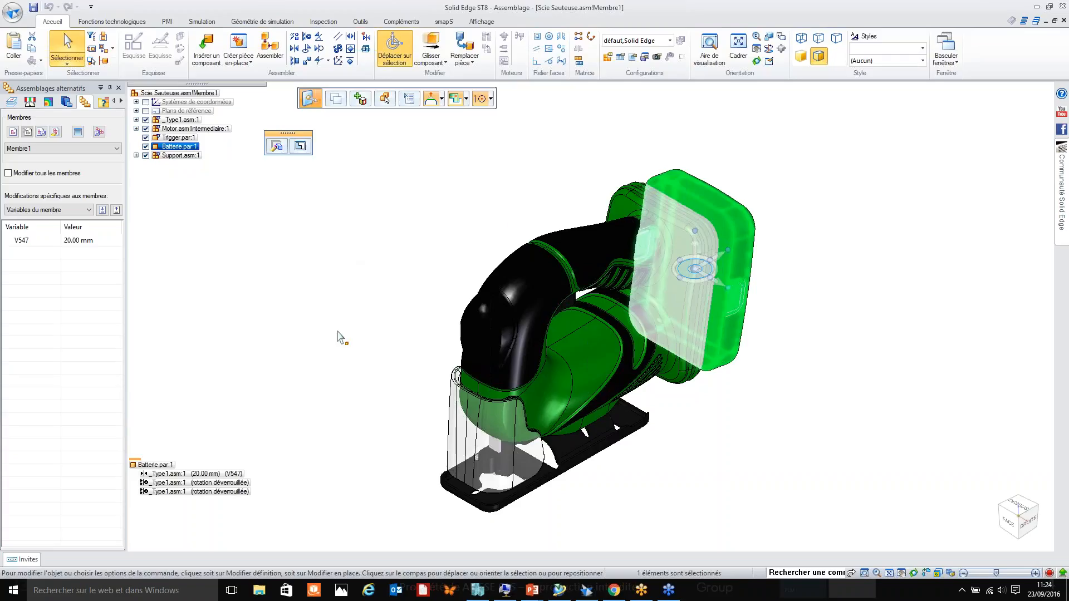
{"action": "left_click", "coordinate": [178, 155]}
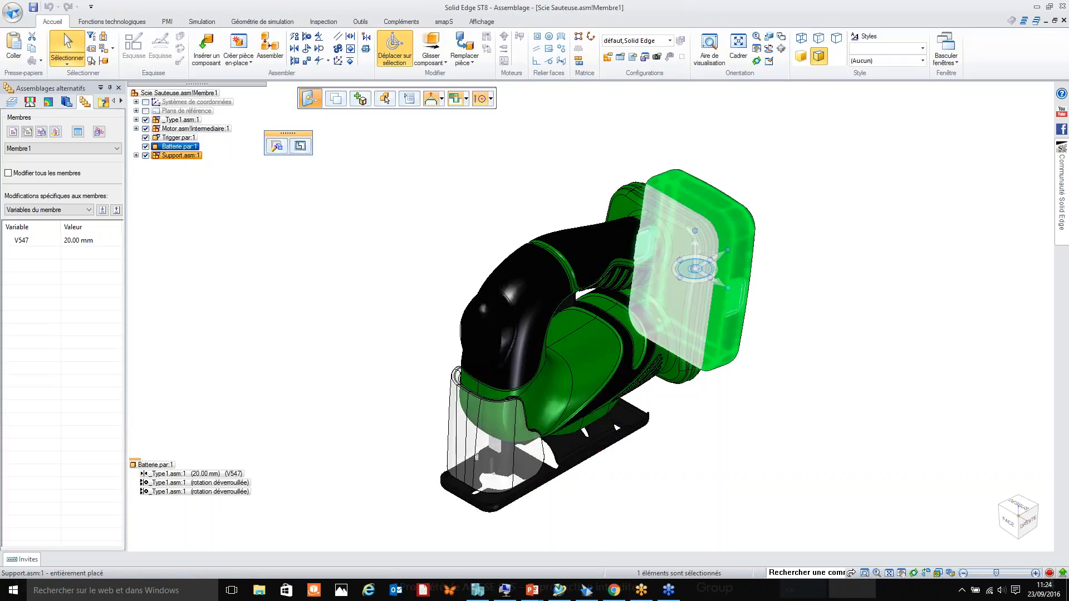
{"action": "left_click", "coordinate": [337, 249]}
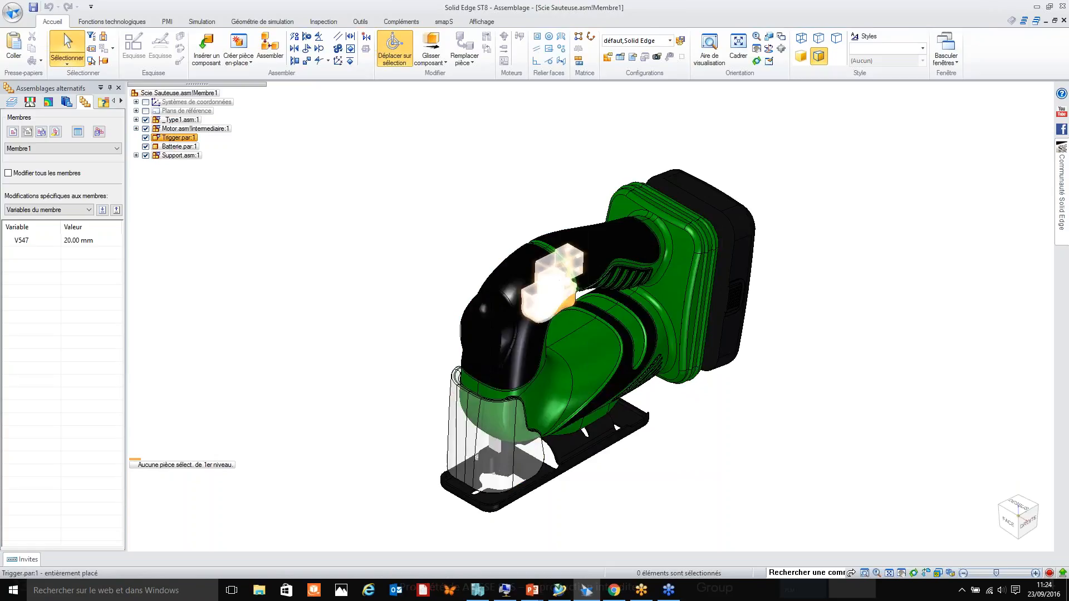
{"action": "left_click", "coordinate": [179, 146]}
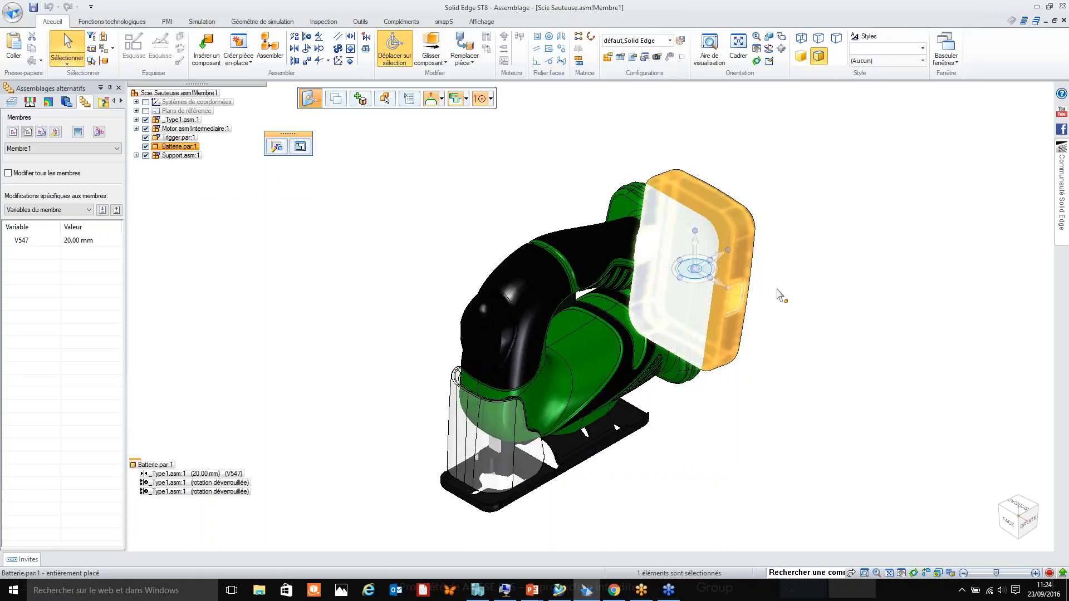